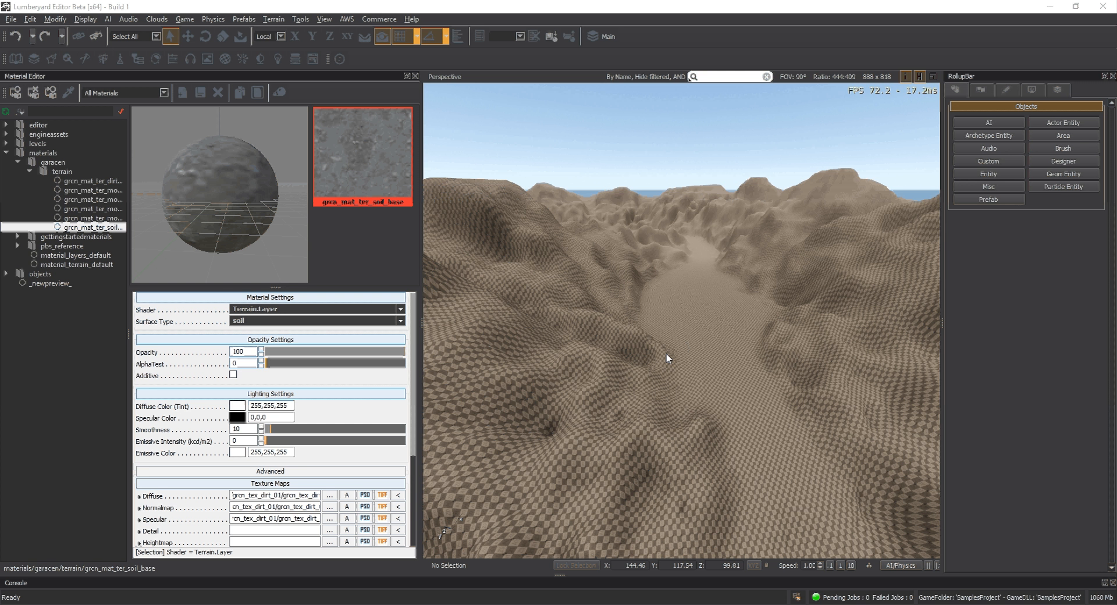
Open the Terrain Texture Layers editor and look over the checkered mountain and valley terrain
right_drag(667, 353, 650, 331)
click(274, 19)
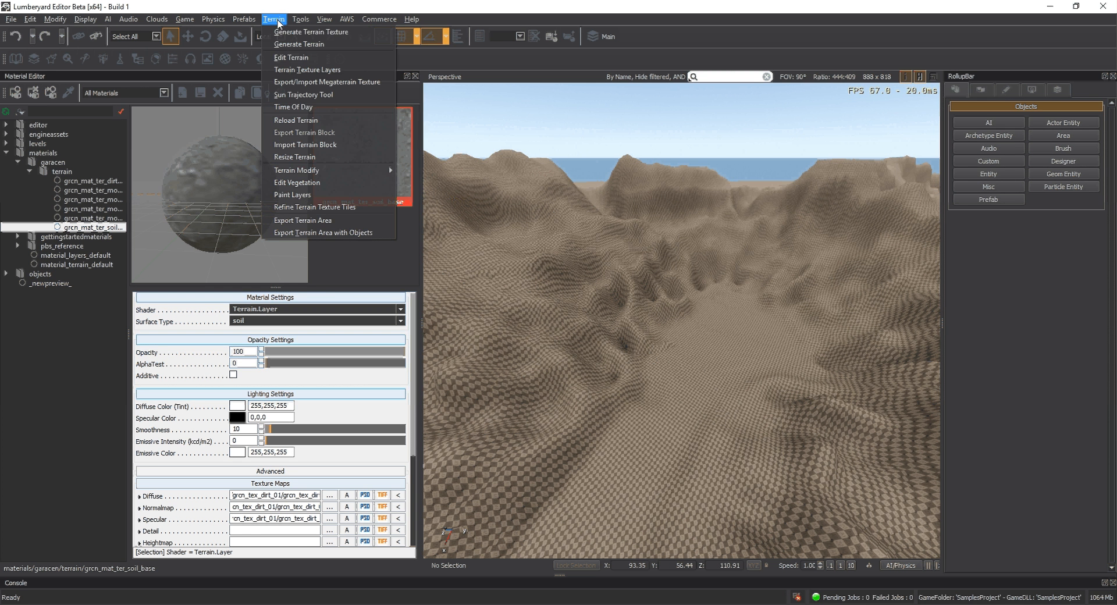
click(309, 70)
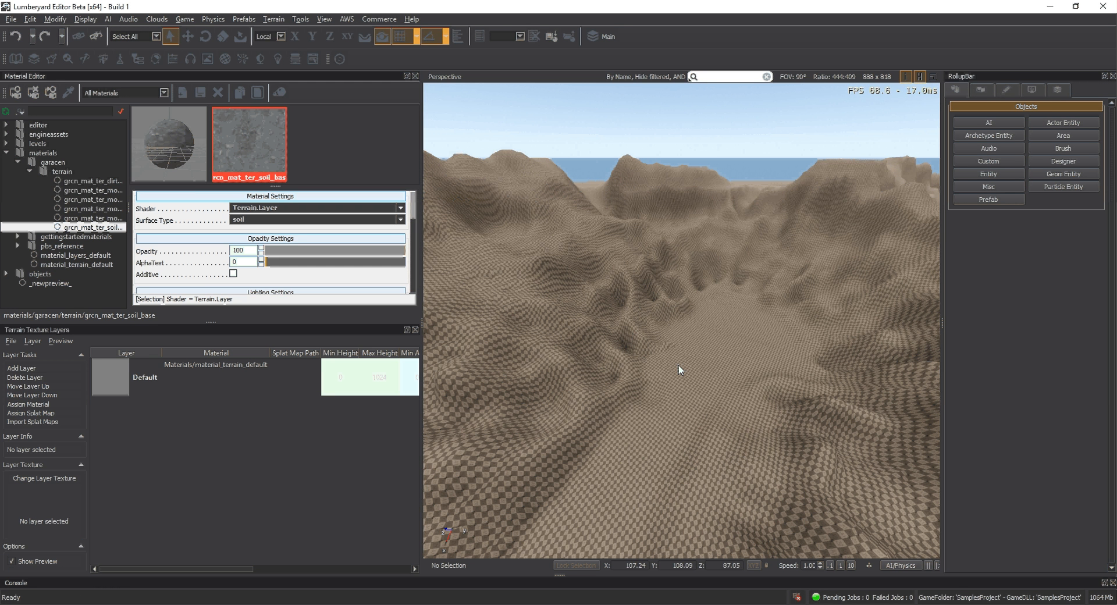
right_drag(681, 370, 674, 370)
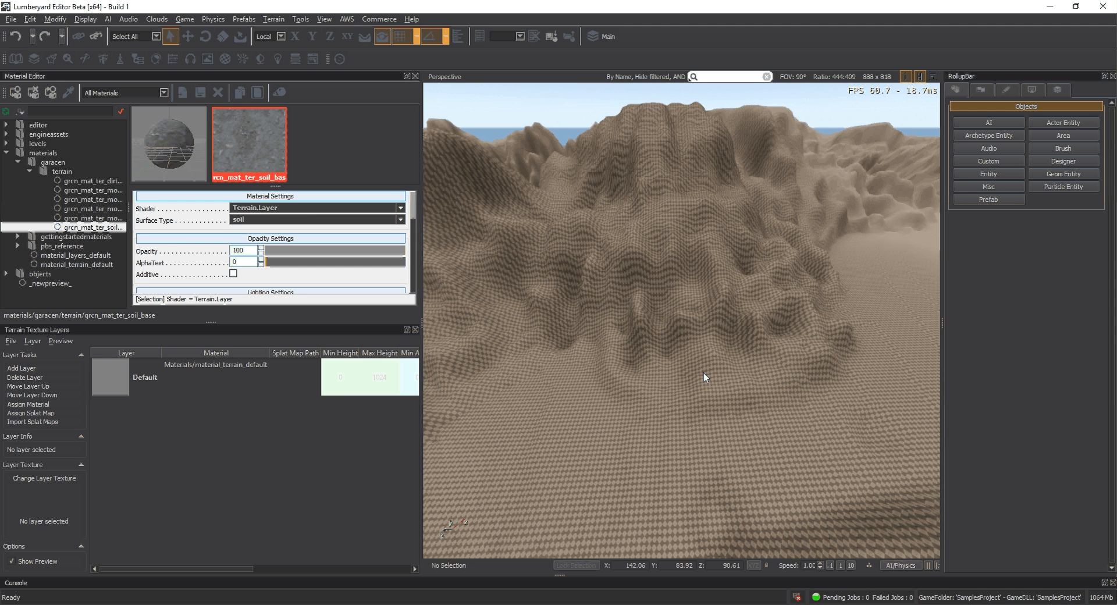
right_drag(703, 378, 766, 311)
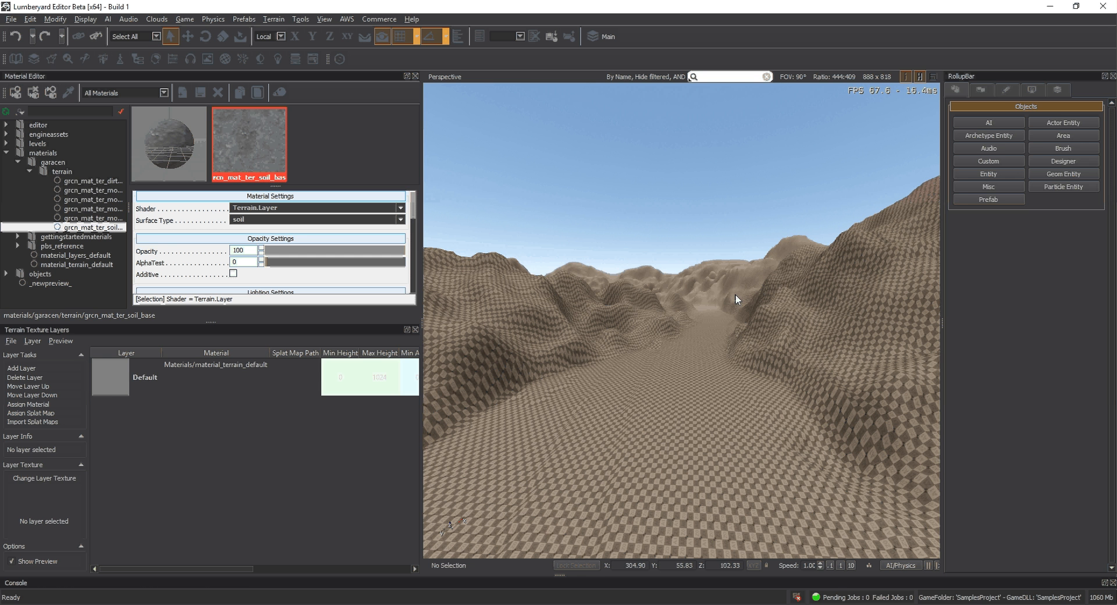
Activate the terrain Layer Painter
click(981, 90)
click(994, 148)
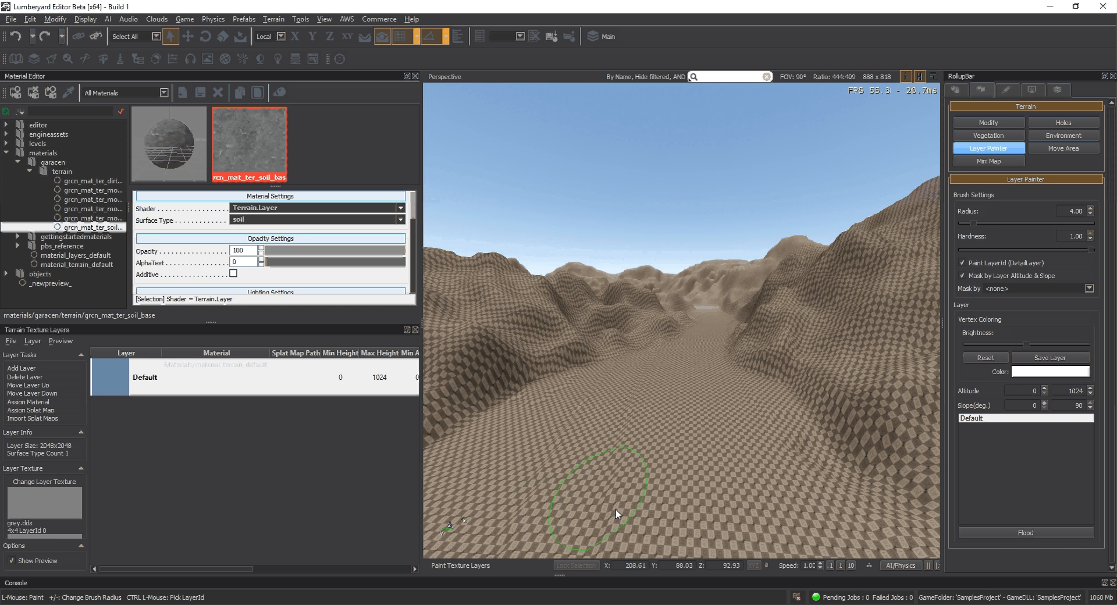
right_drag(616, 514, 692, 411)
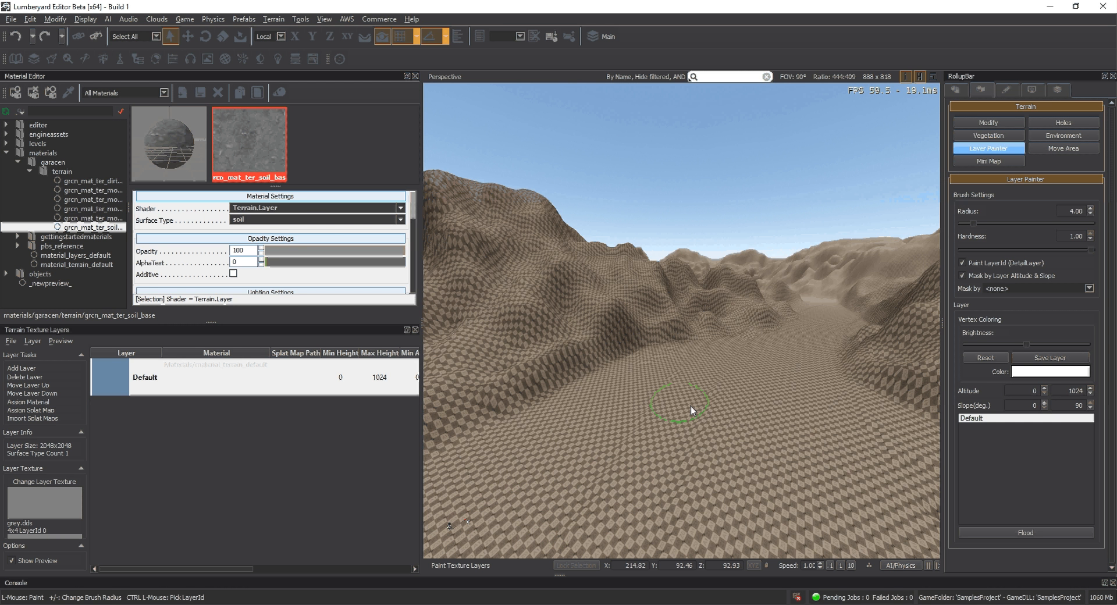
Close Terrain Texture Layers, reopen the Material Editor, and widen it and its material list so the full material names fit
click(415, 329)
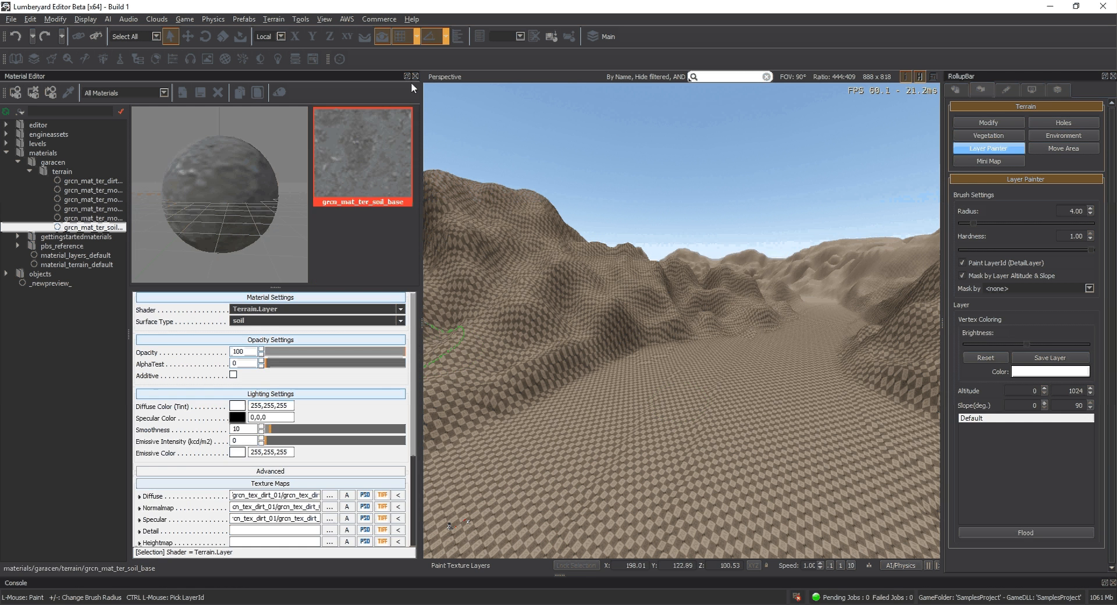
click(415, 77)
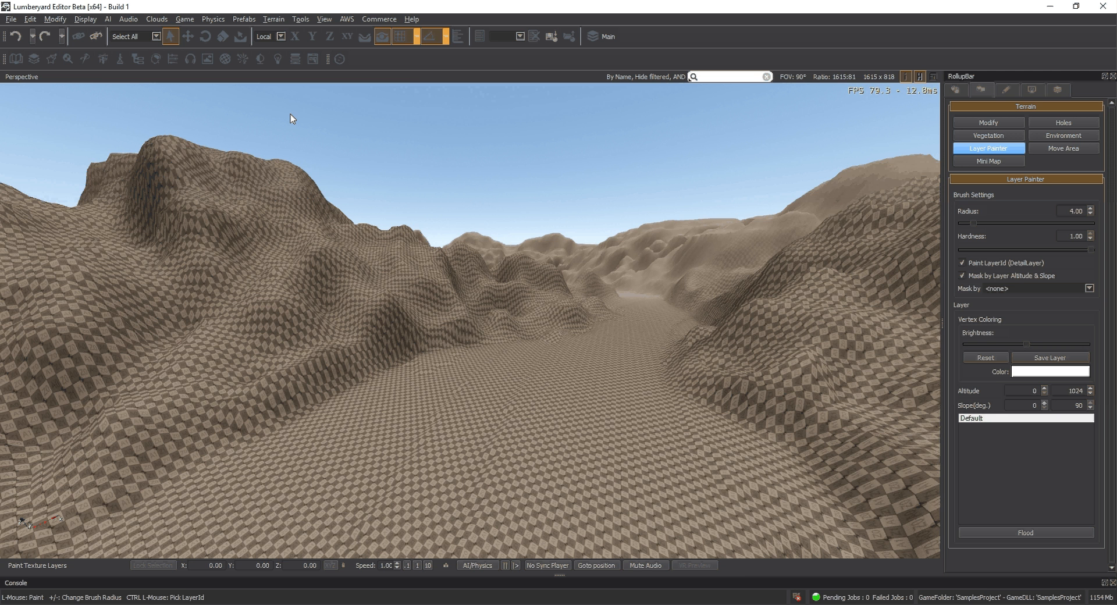
key(m)
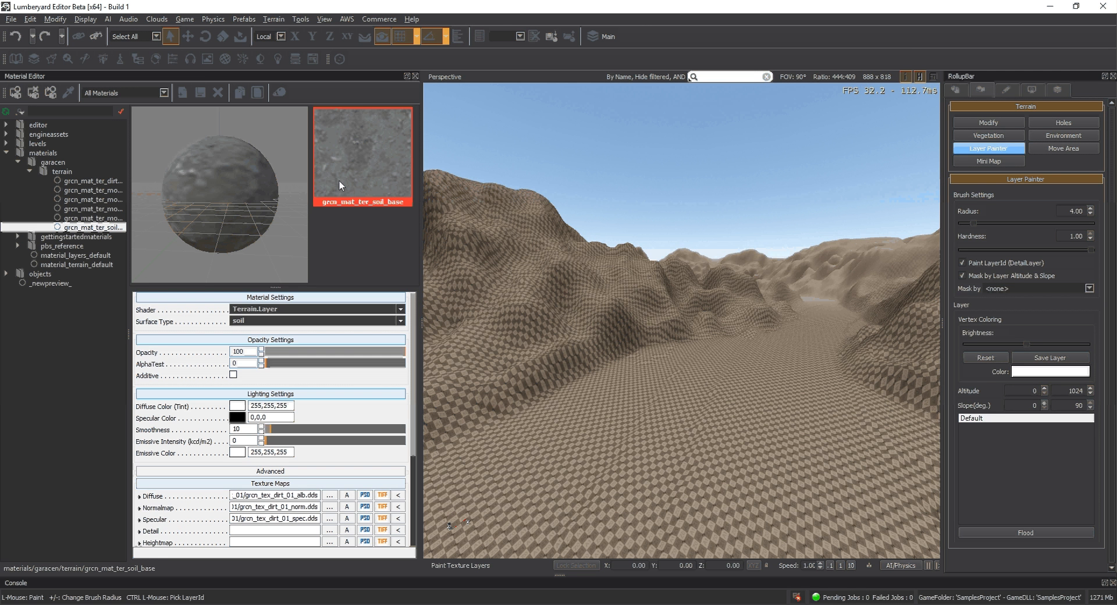
drag(421, 388, 440, 387)
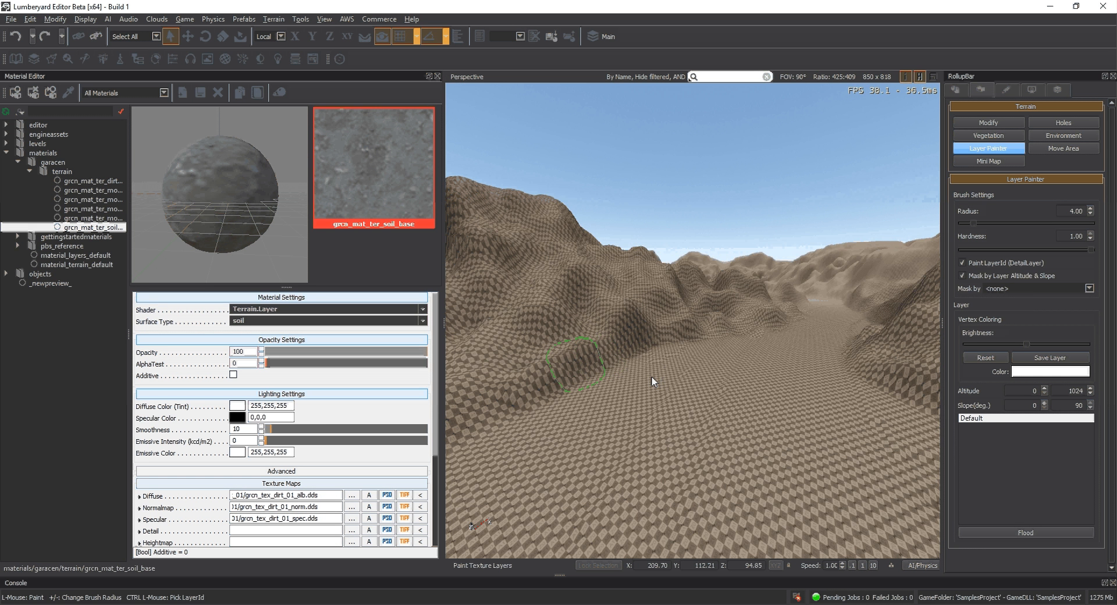
drag(132, 332, 192, 333)
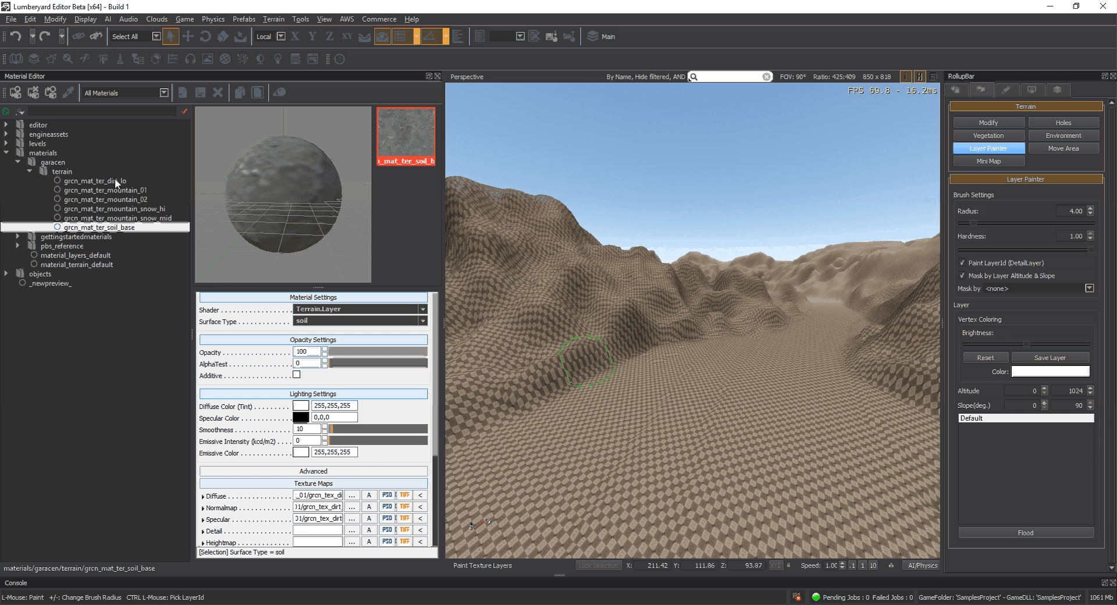
Examine the previews and settings of the grcn_mat_ter_mountain_snow_mid, grcn_mat_ter_mountain_01 and grcn_mat_ter_soil_base materials
click(130, 218)
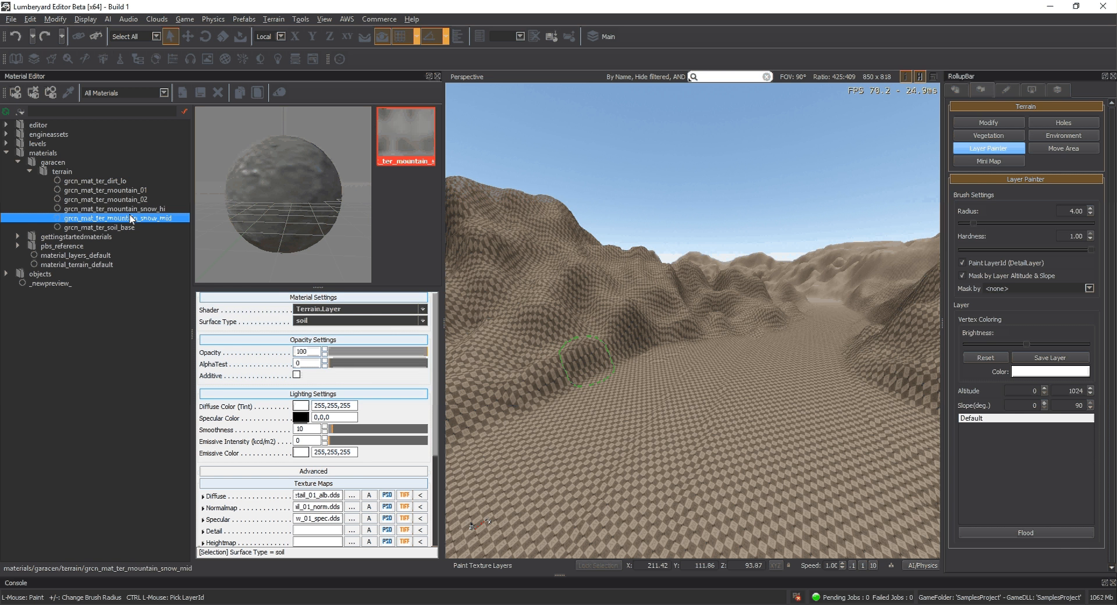
click(128, 190)
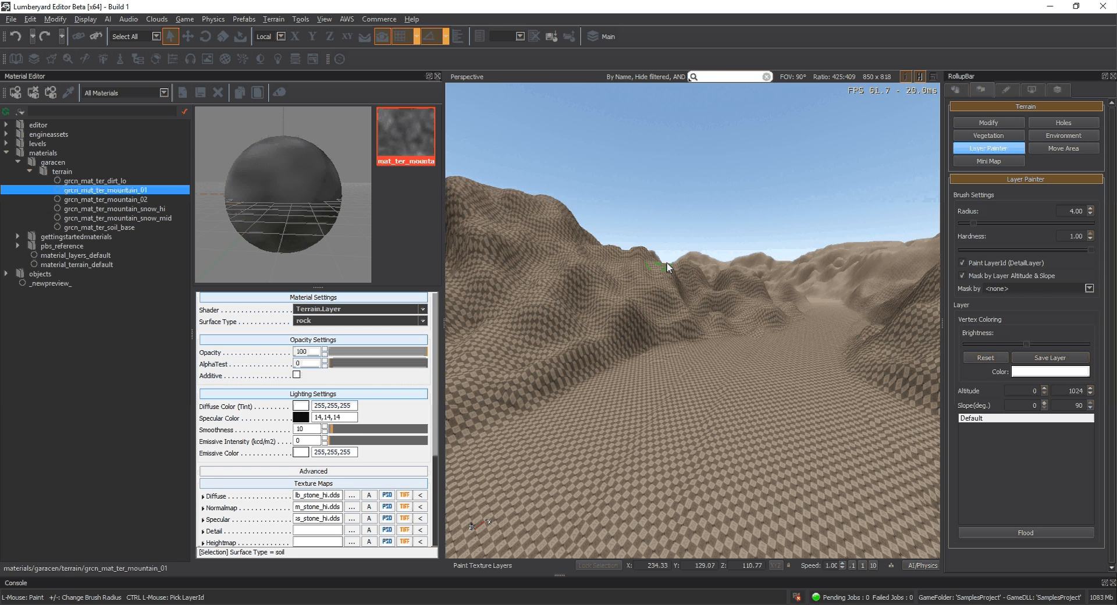
right_drag(667, 264, 668, 264)
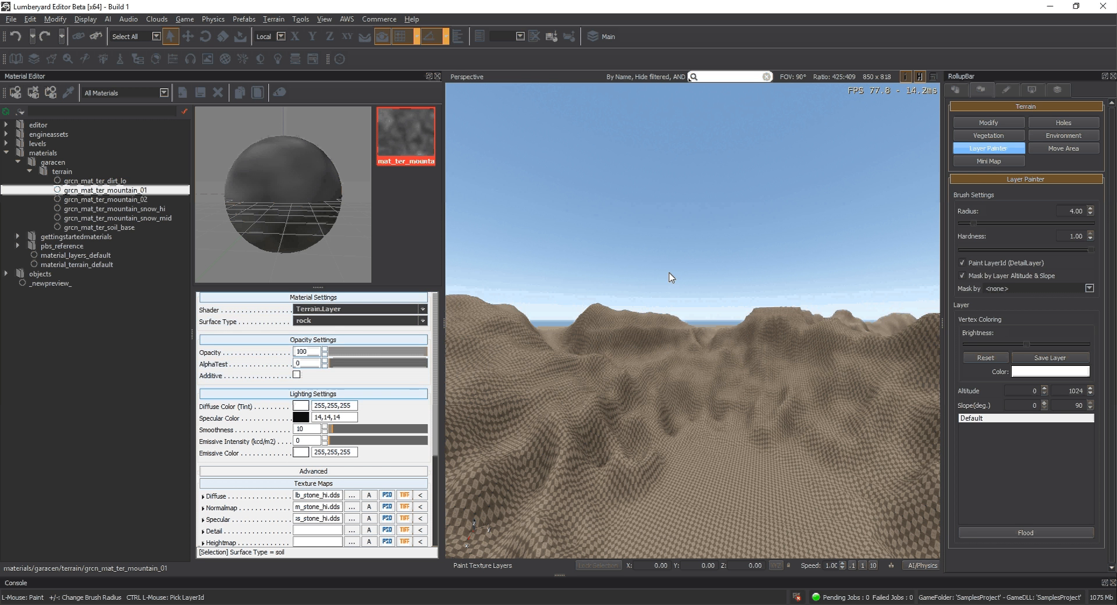
right_drag(628, 302, 674, 290)
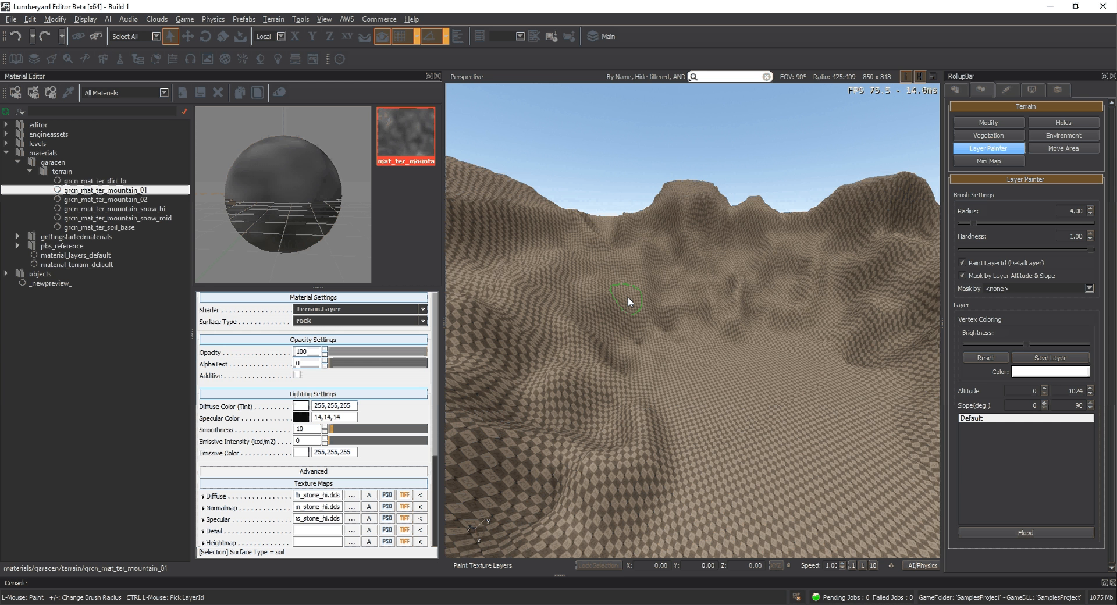
right_drag(627, 296, 602, 290)
click(101, 227)
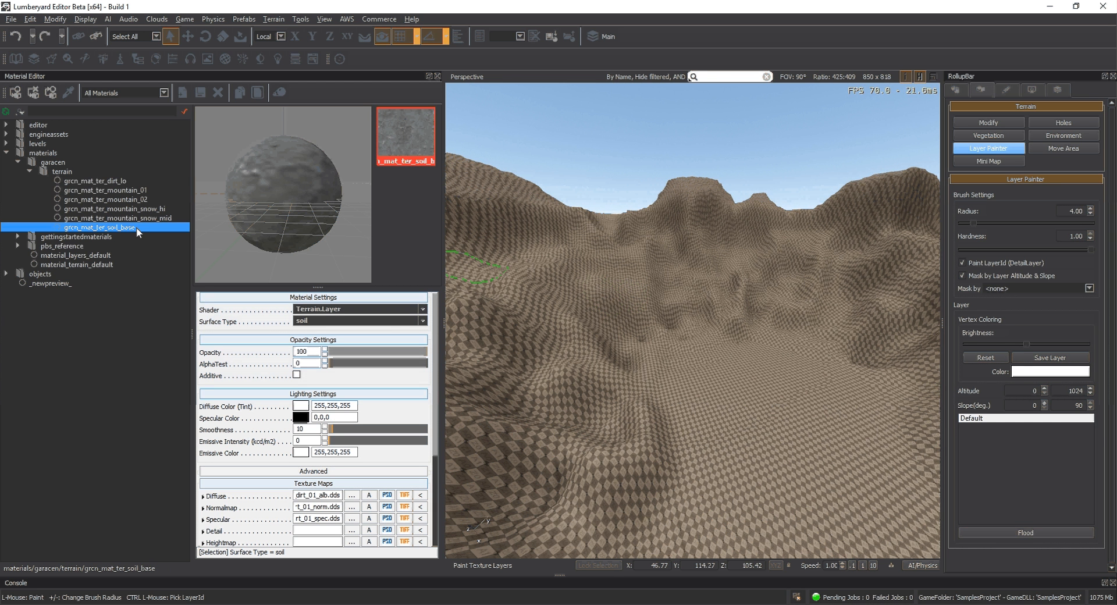
Set the surface type of the grcn_mat_ter_dirt_lo material to soil
click(114, 182)
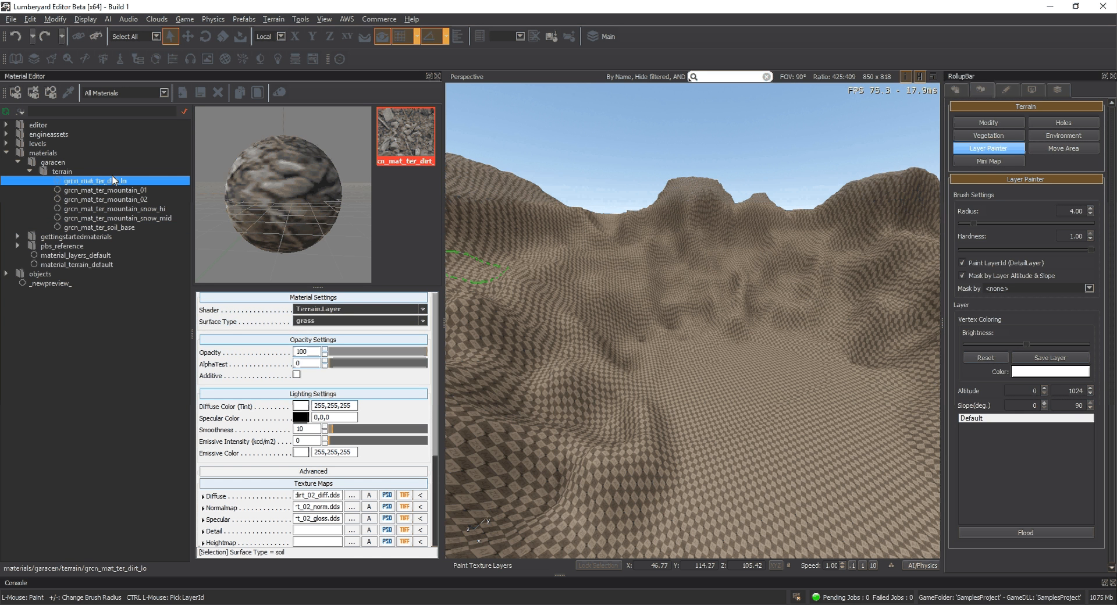
mouse_move(215, 499)
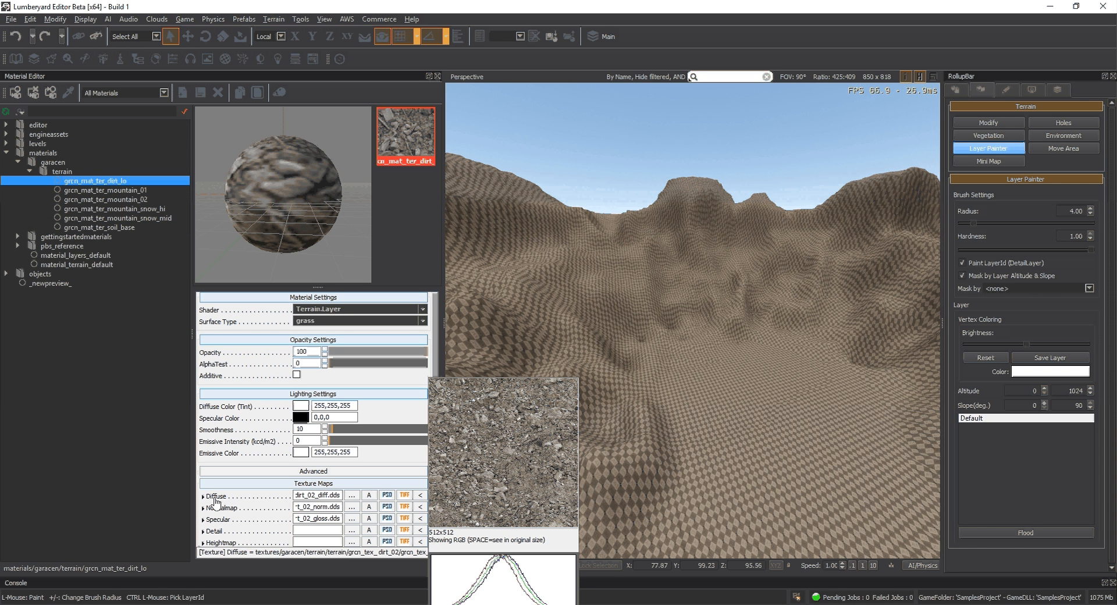
mouse_move(226, 523)
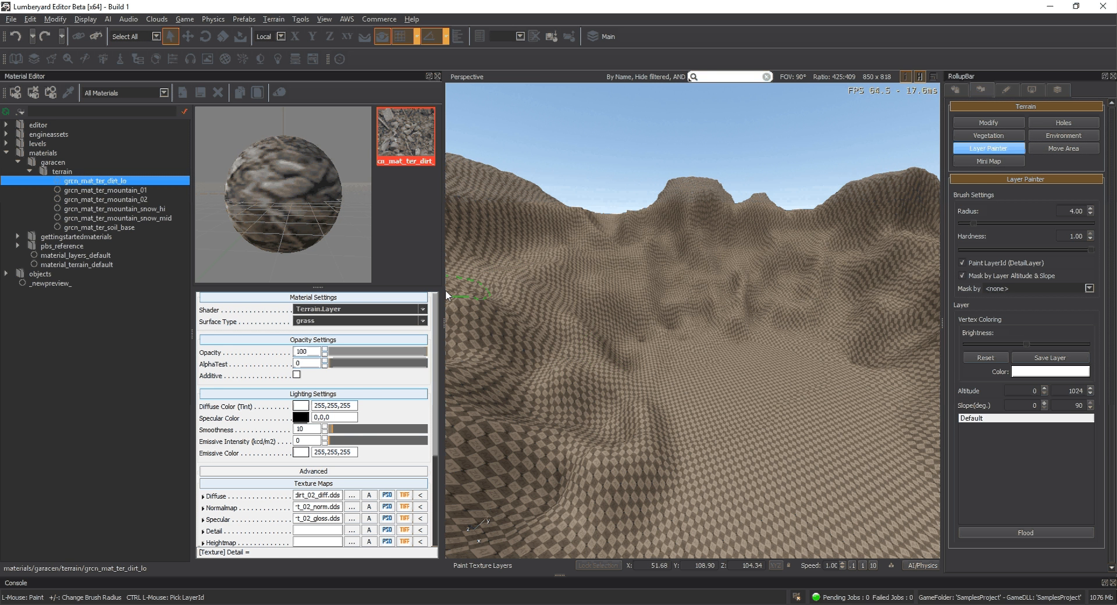
right_drag(445, 295, 614, 348)
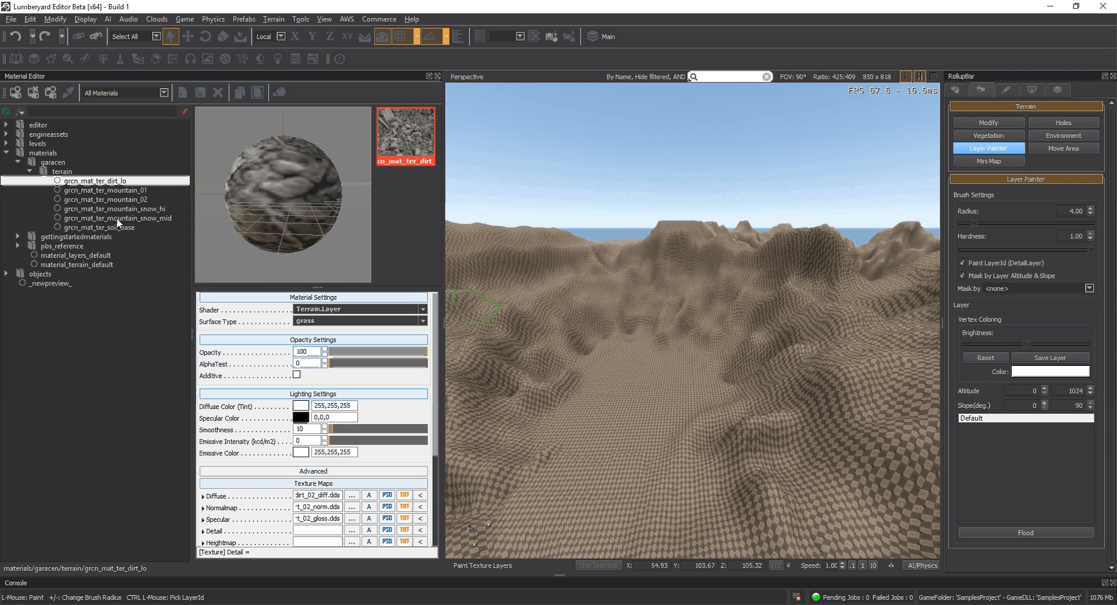
click(425, 397)
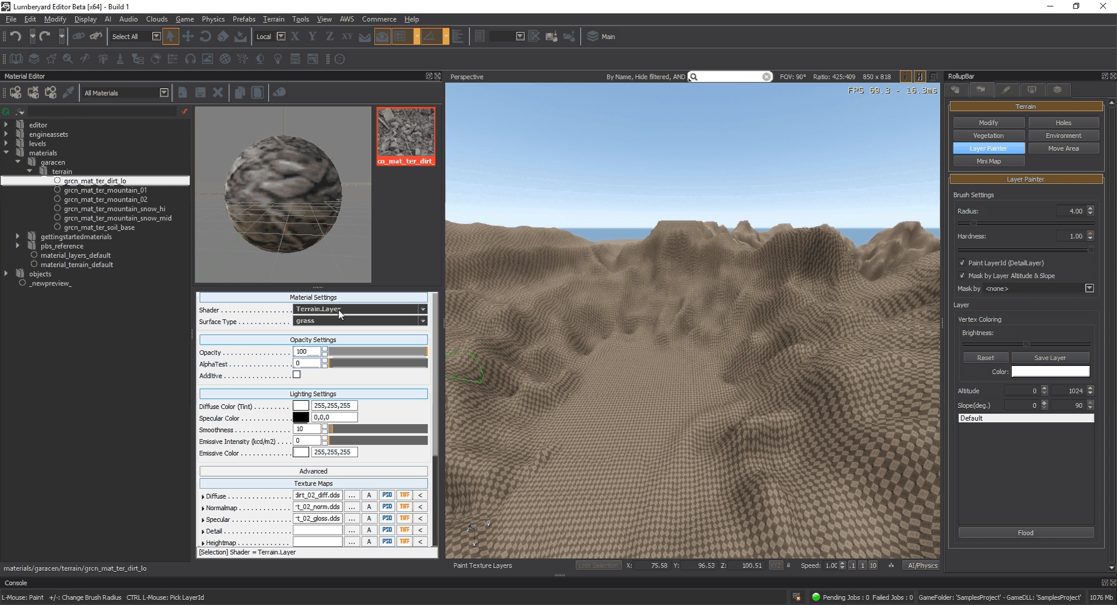
click(423, 321)
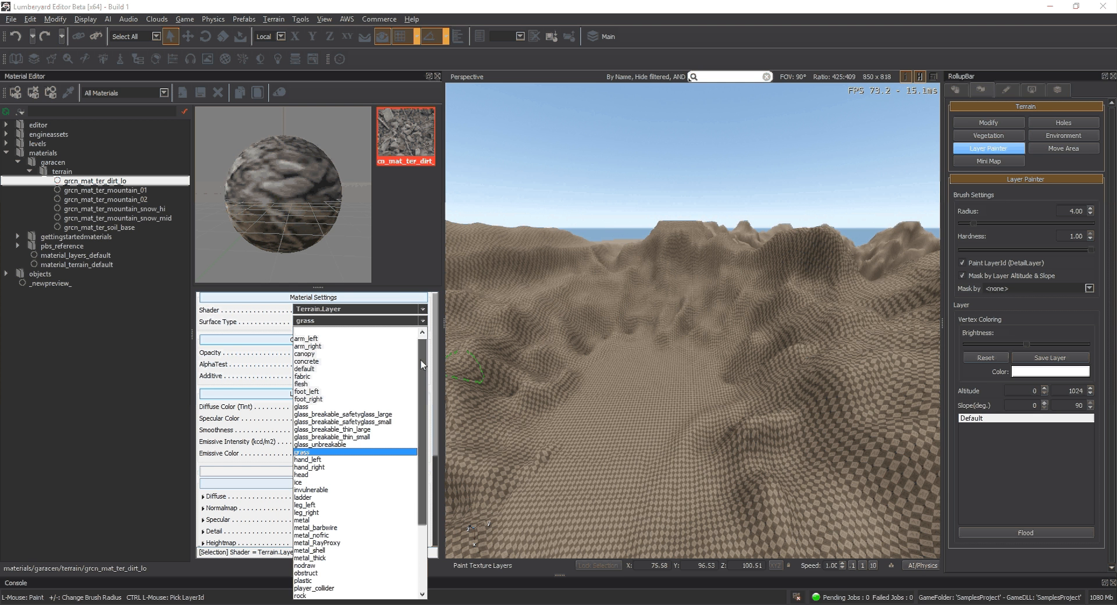
drag(420, 360, 417, 450)
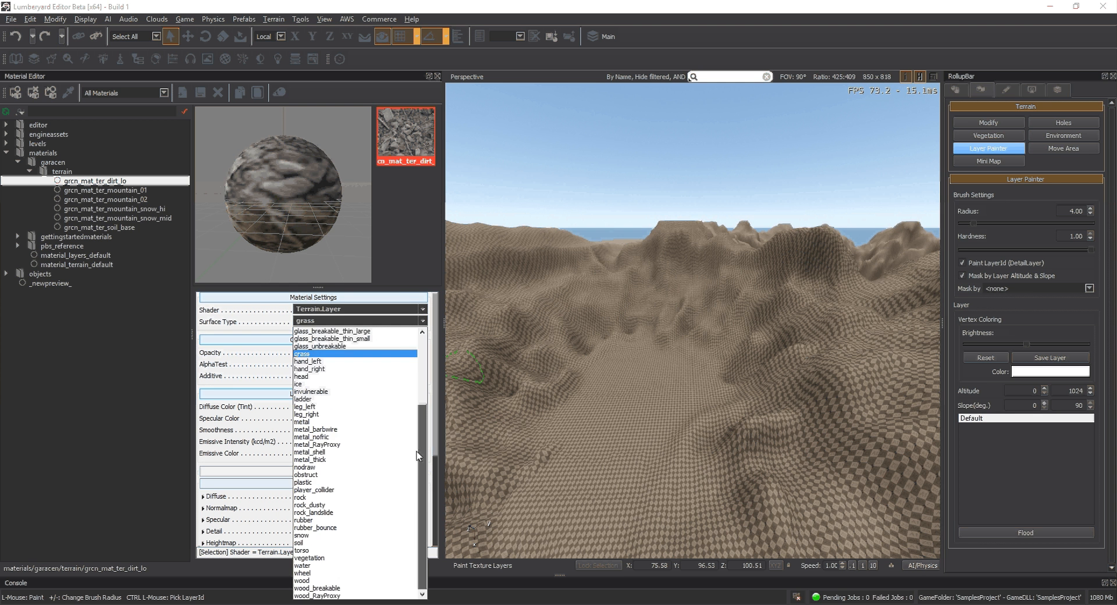
click(362, 542)
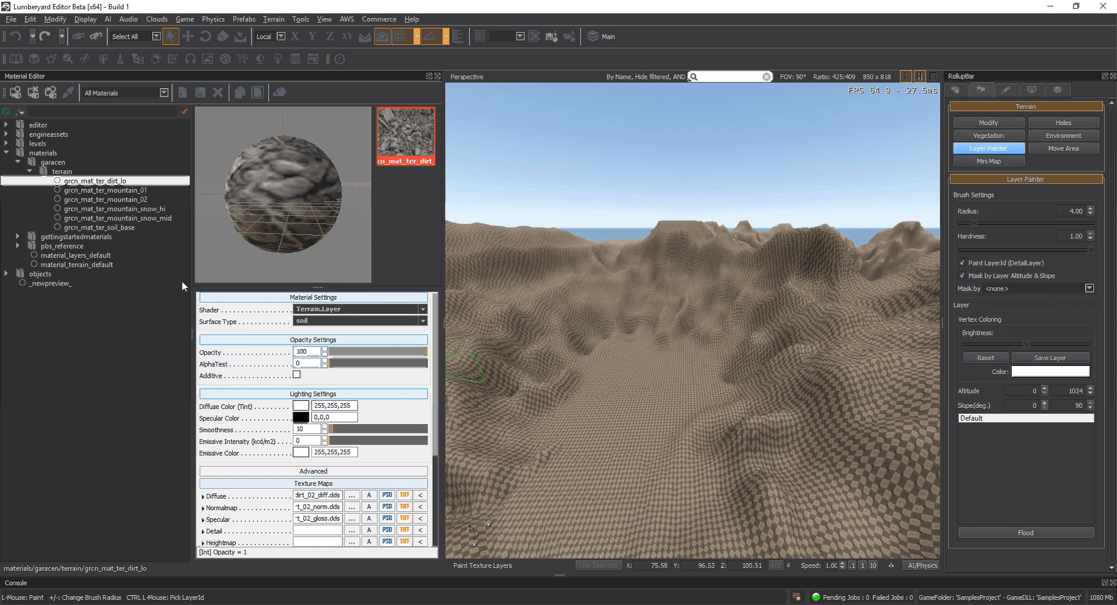
Check the surface types of the mountain_01, mountain_02, mountain_snow_hi, mountain_snow_mid and soil_base terrain materials
click(140, 190)
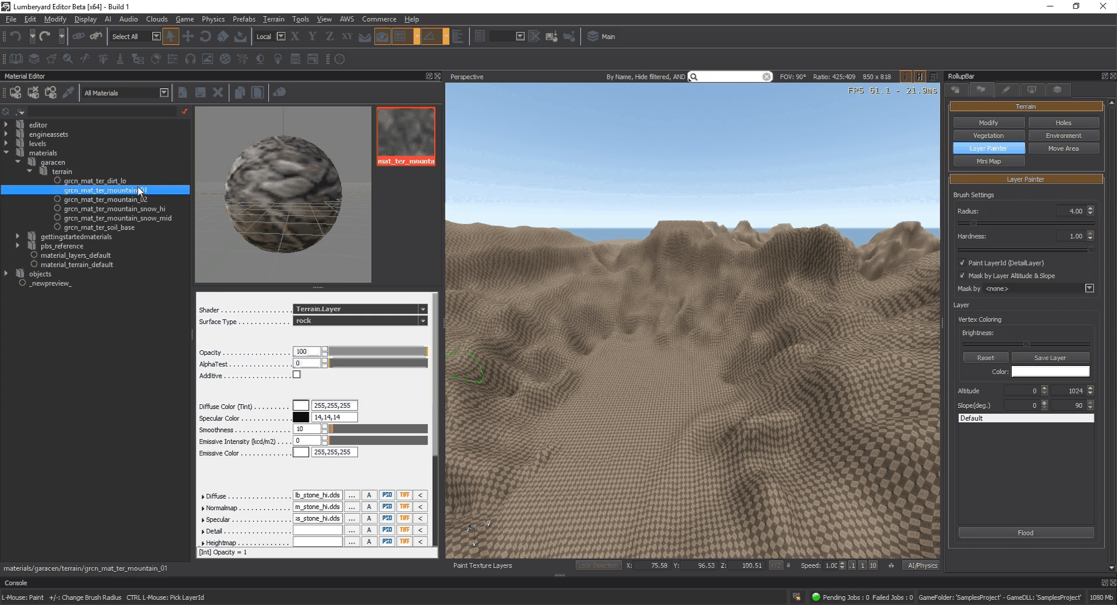
click(121, 199)
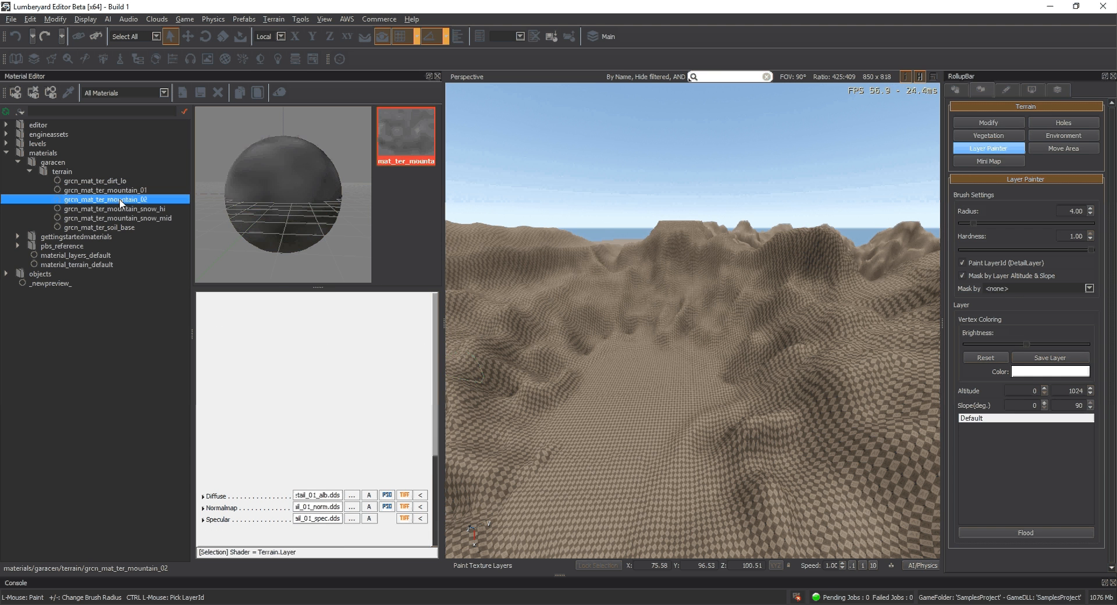
click(130, 209)
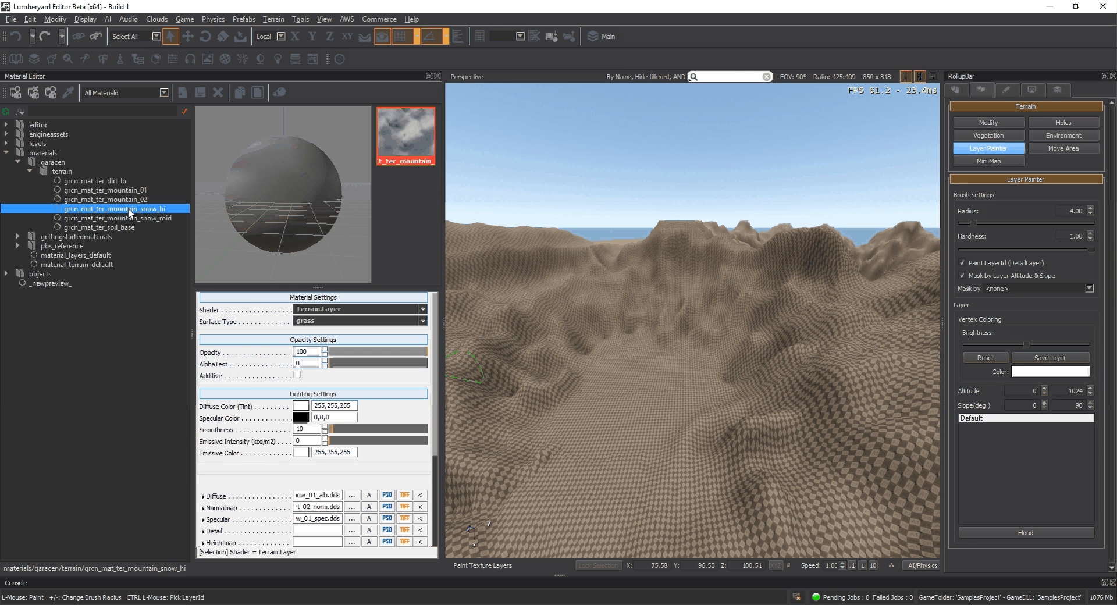
click(135, 218)
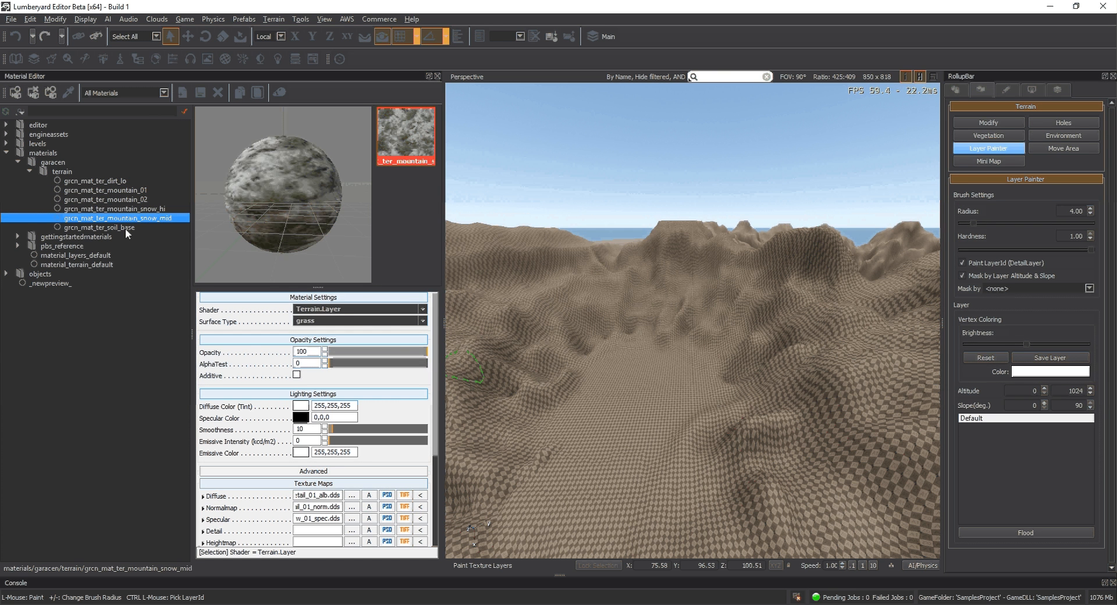
click(125, 227)
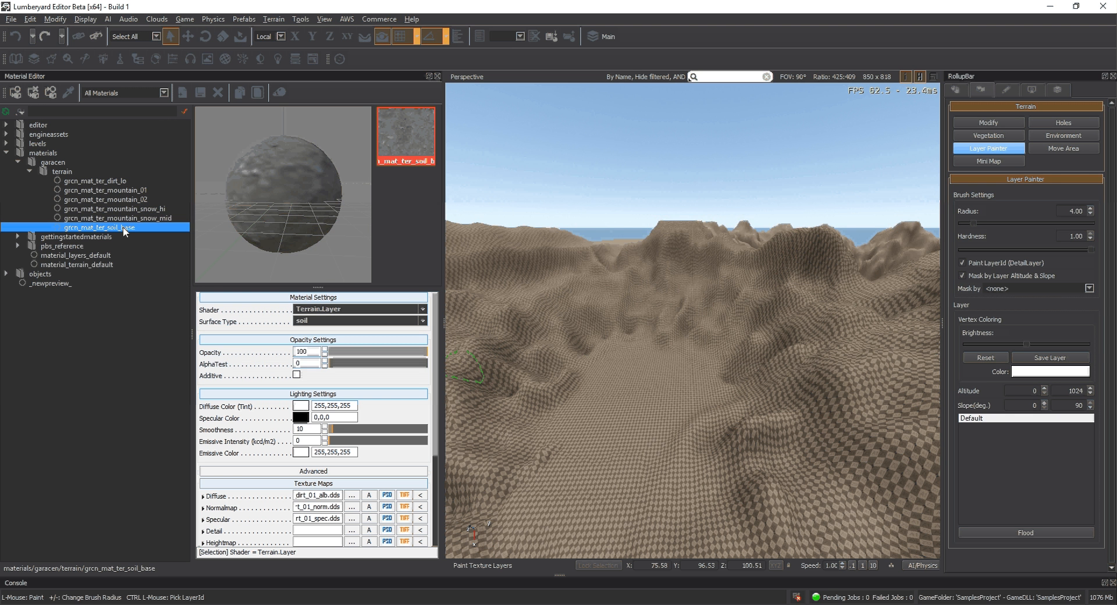
click(128, 217)
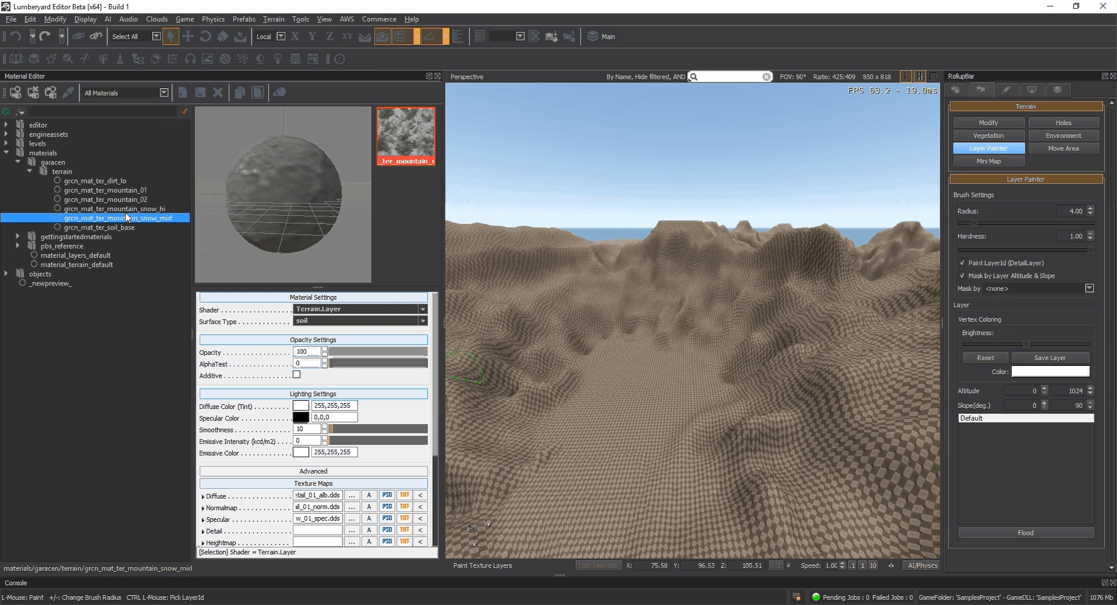
key(Up)
key(Up)
Set the surface type of the grcn_mat_ter_mountain_snow_hi material to snow
key(Down)
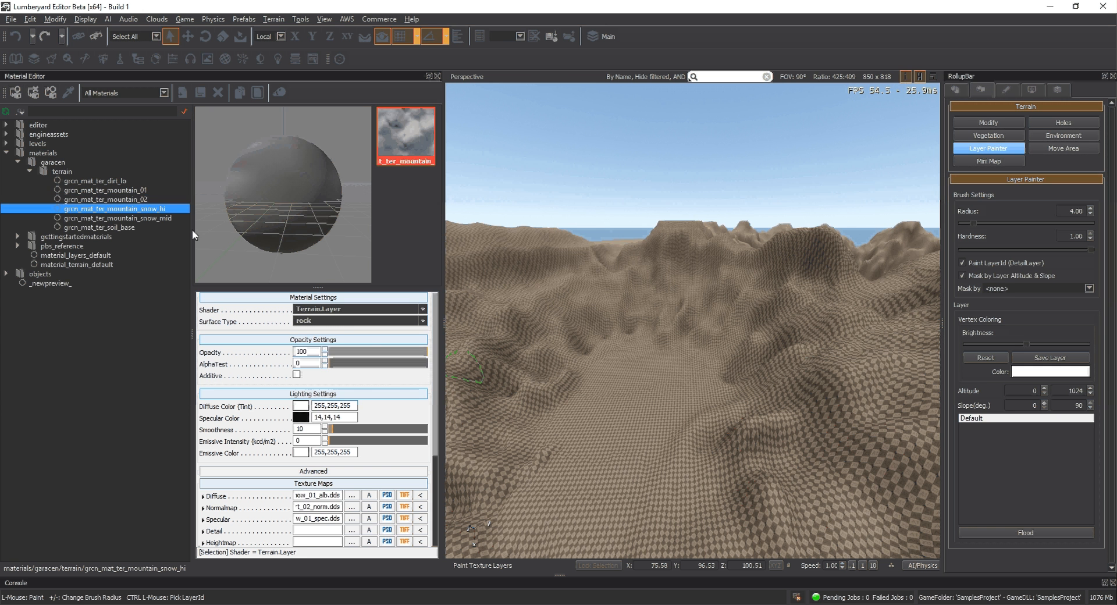
click(423, 321)
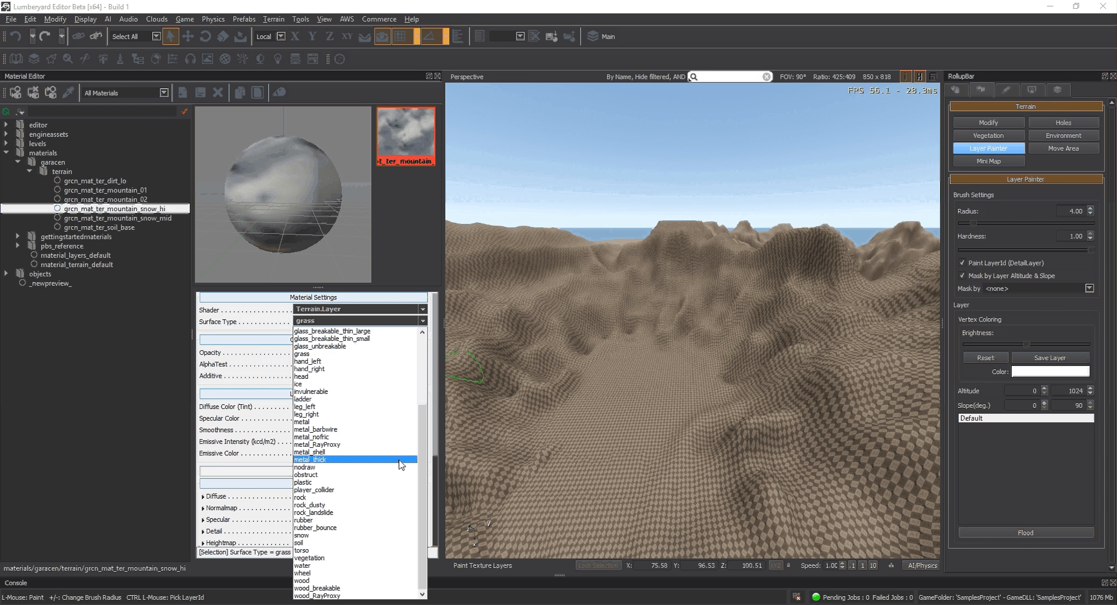
click(381, 535)
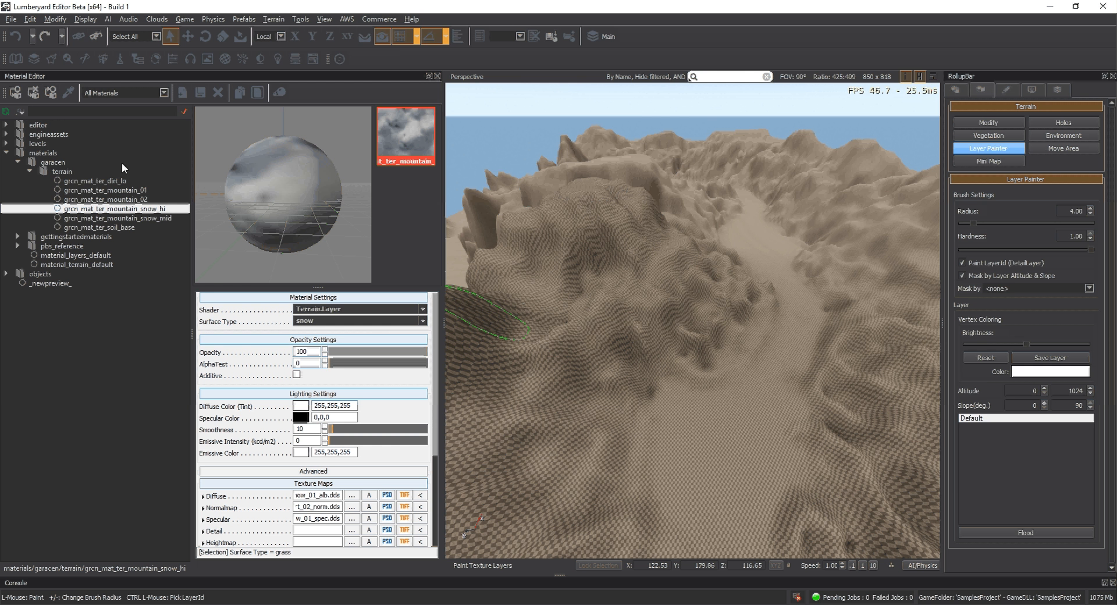
Open the Terrain Texture Layers editor alongside the Material Editor
click(274, 19)
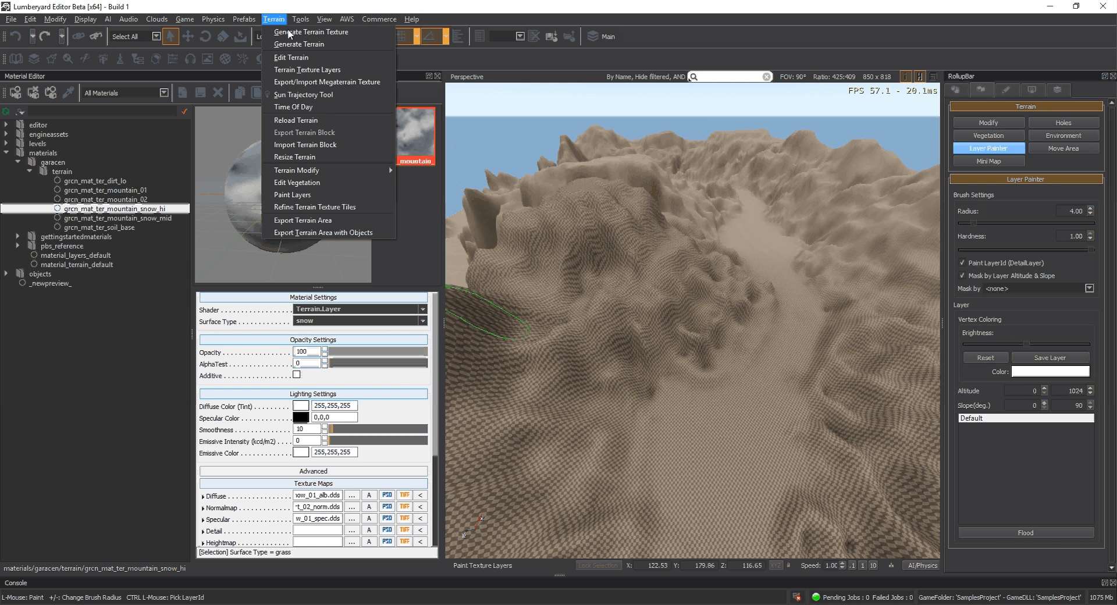
click(312, 71)
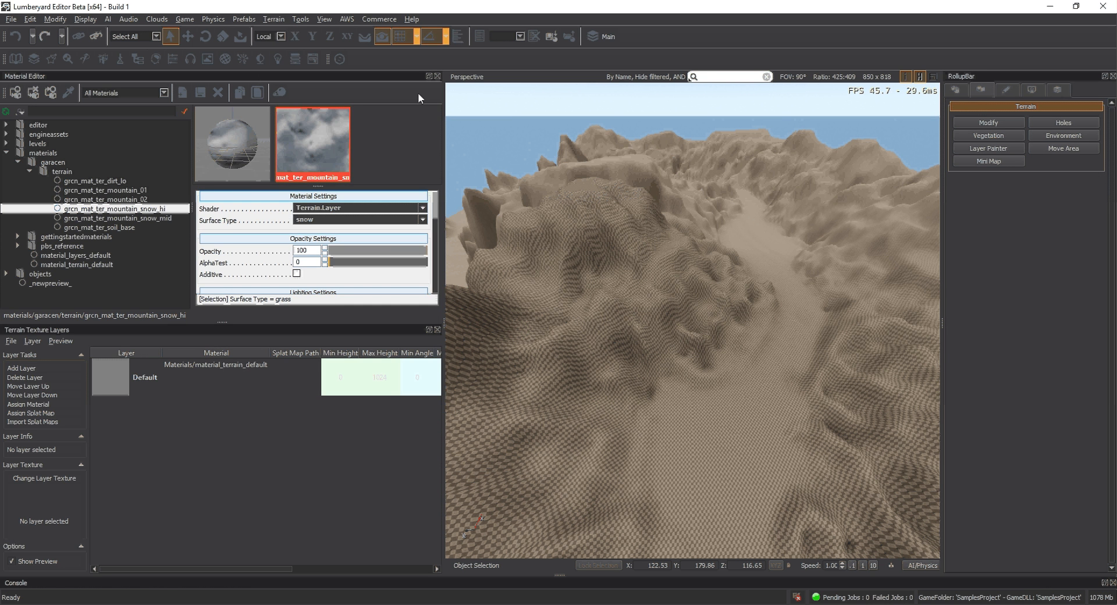
click(437, 75)
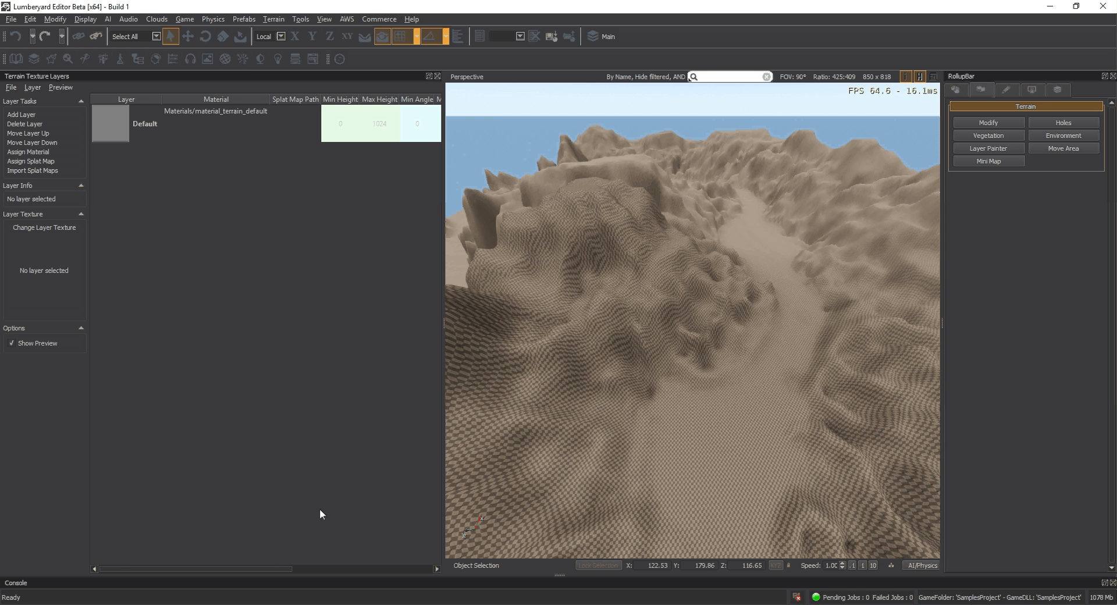
right_drag(604, 309, 602, 300)
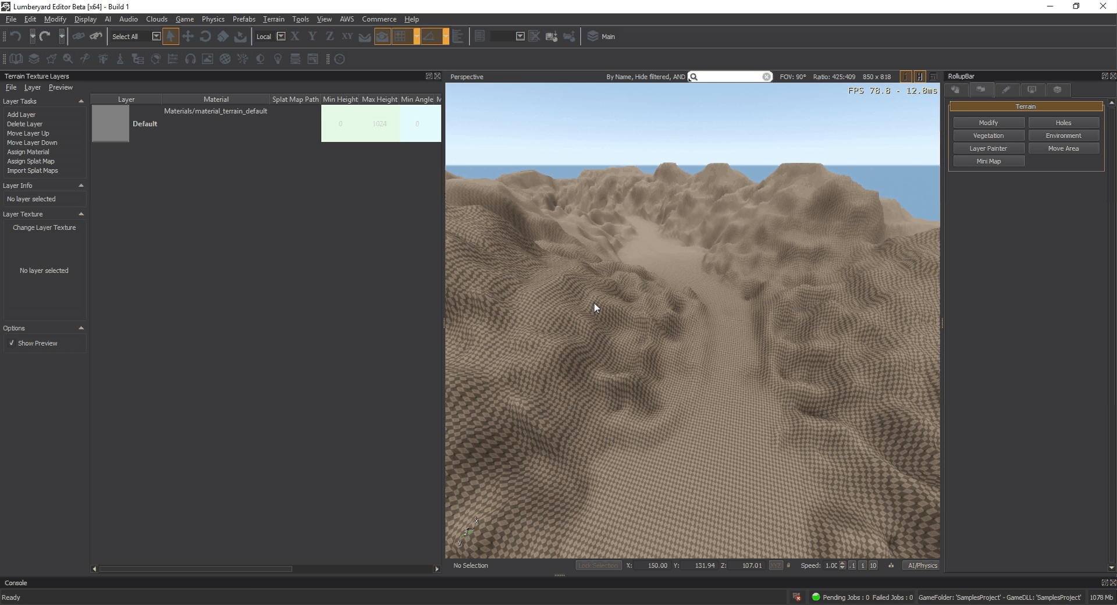
right_drag(628, 349, 629, 351)
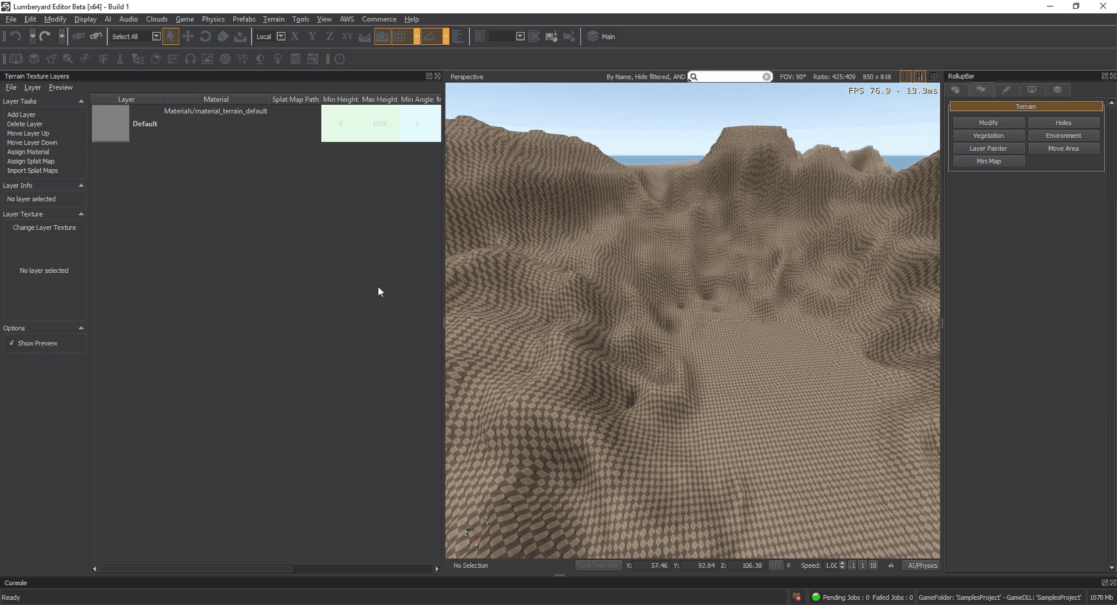
click(341, 59)
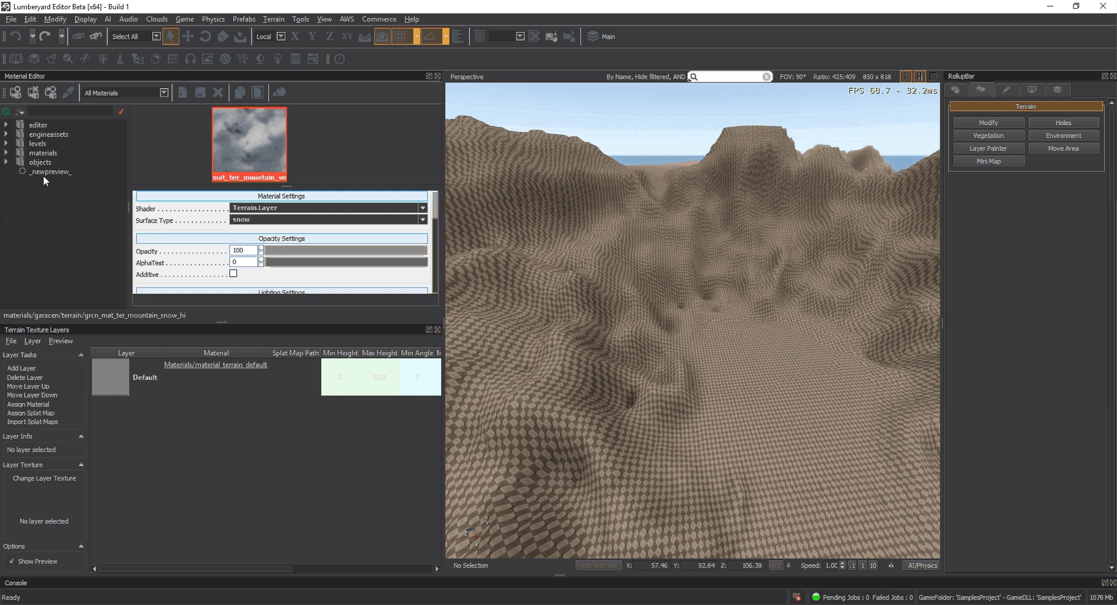
Compare the grcn_mat_ter_soil_base and grcn_mat_ter_dirt_lo terrain materials in the Material Editor
click(91, 228)
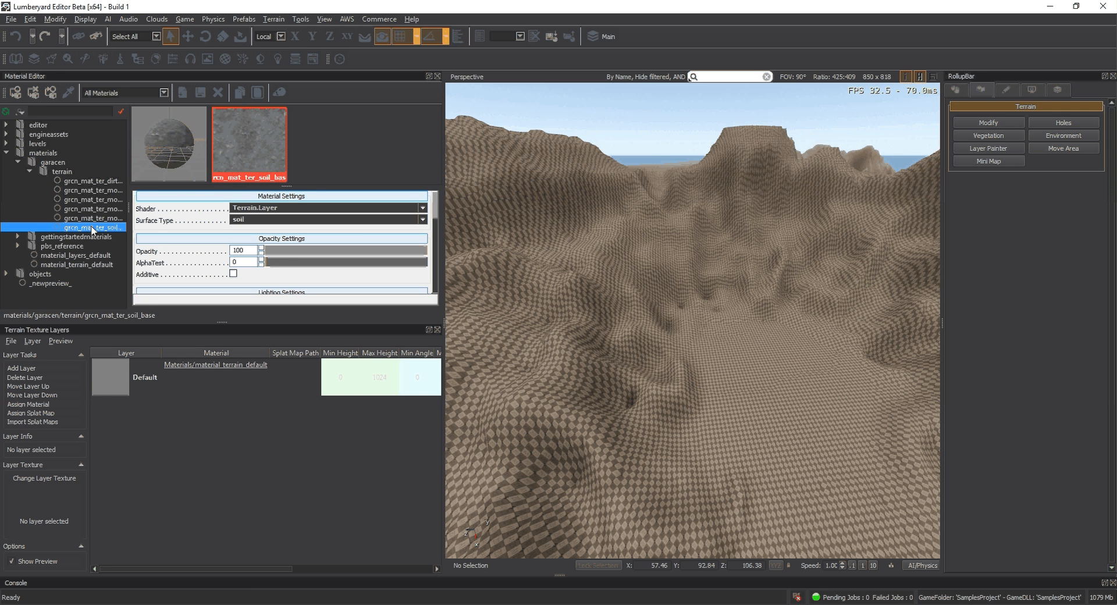
click(98, 182)
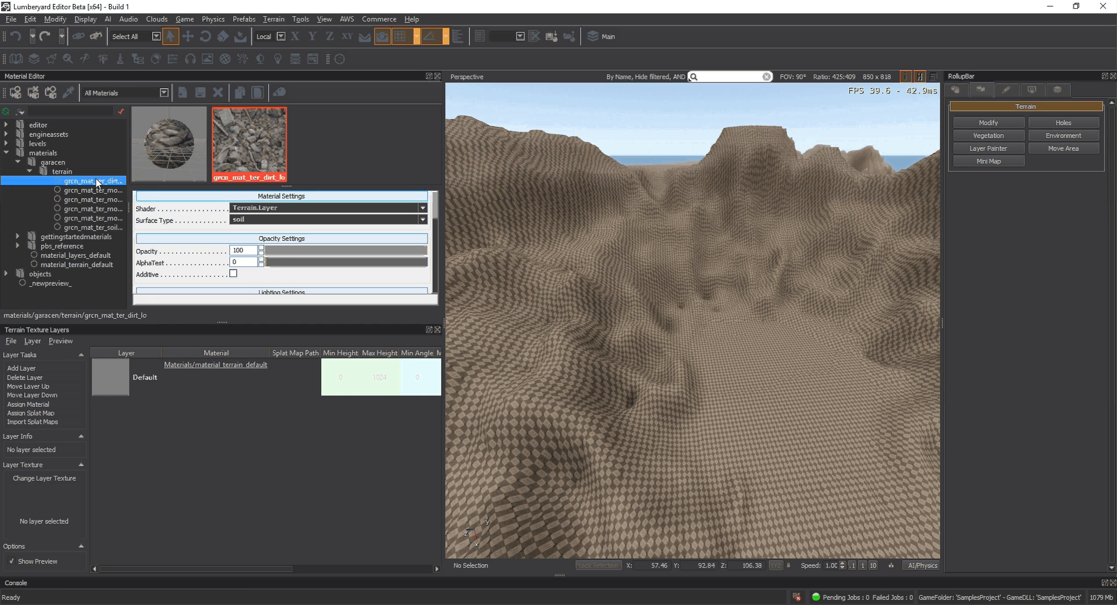
click(96, 228)
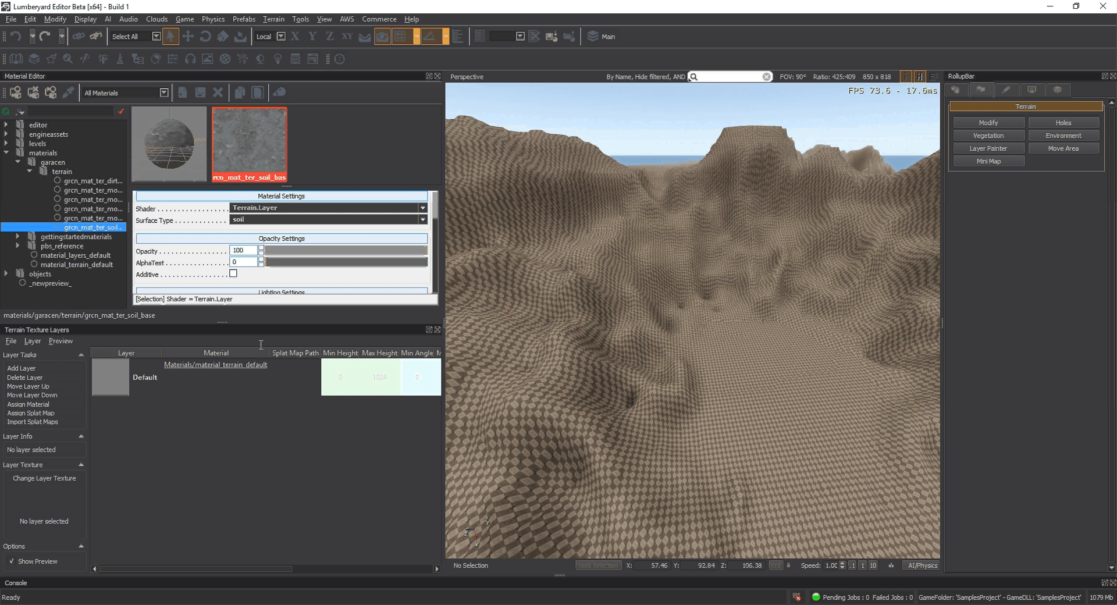
Rename the Default terrain texture layer to Soil_Fill
double_click(139, 376)
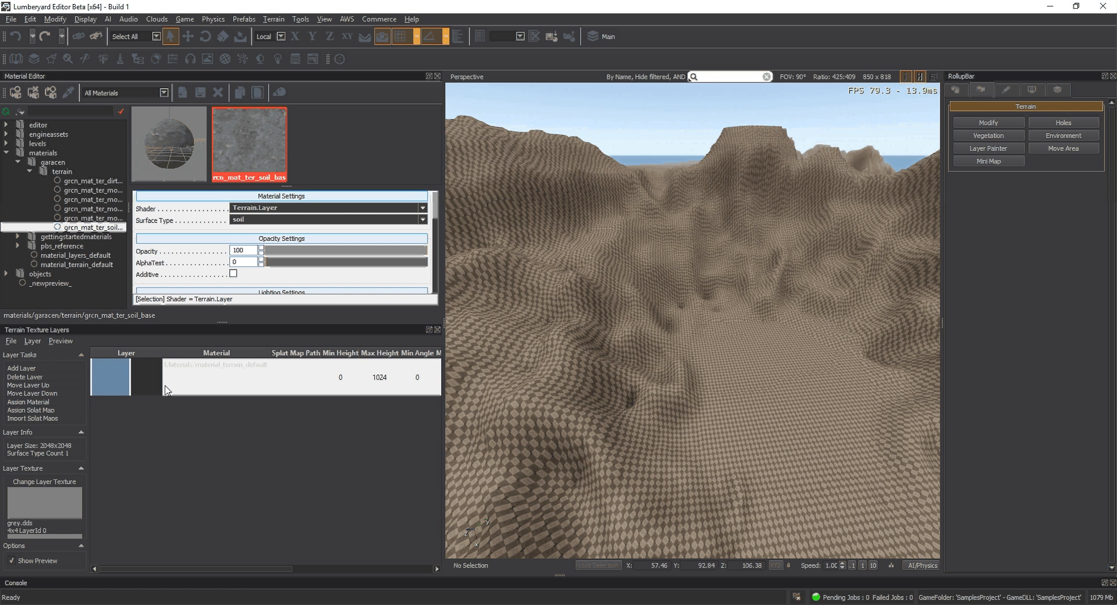
text(Soil_Fill)
key(Return)
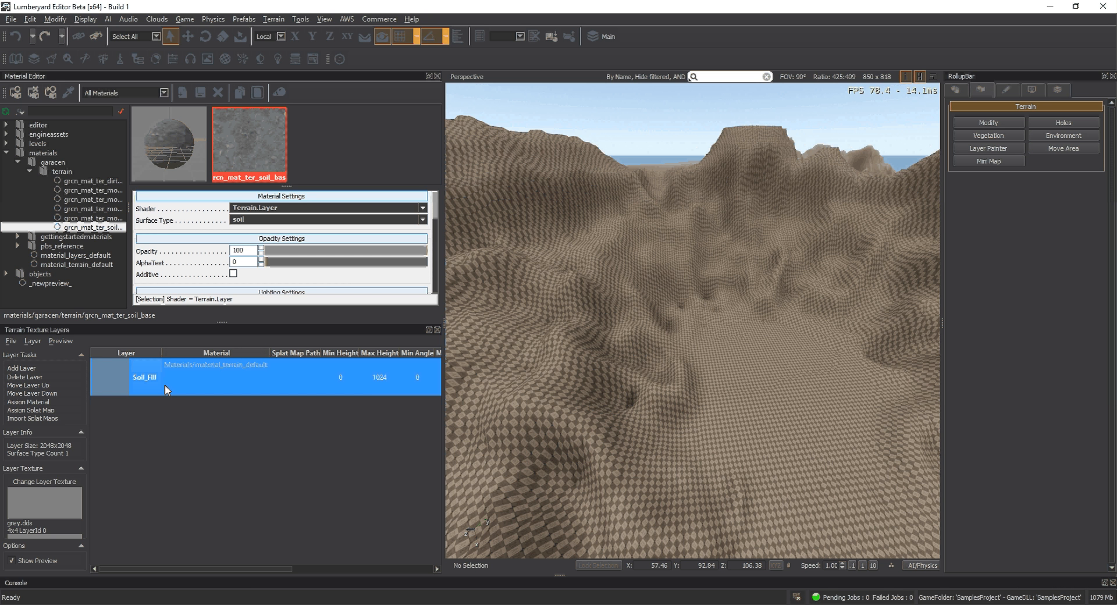
Assign the grcn_mat_ter_soil_base material to the Soil_Fill layer
click(75, 228)
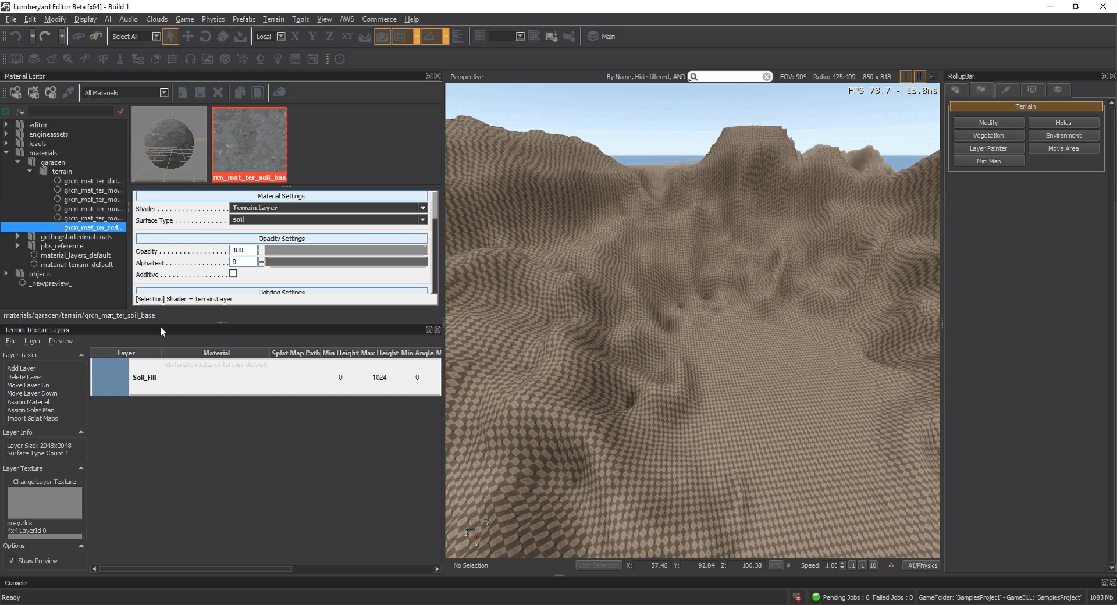
click(188, 383)
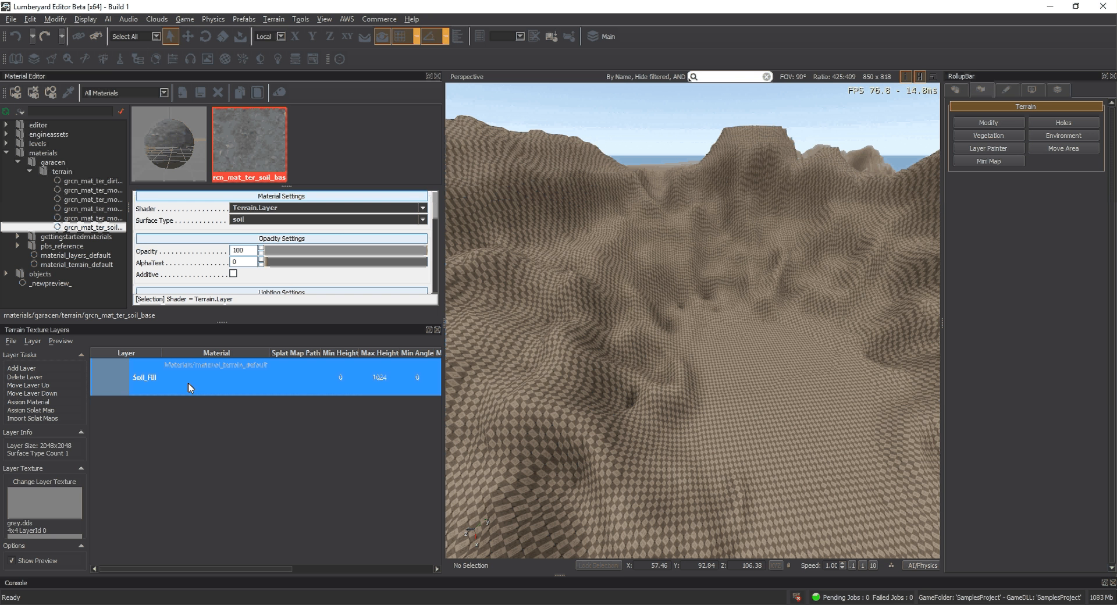
click(42, 402)
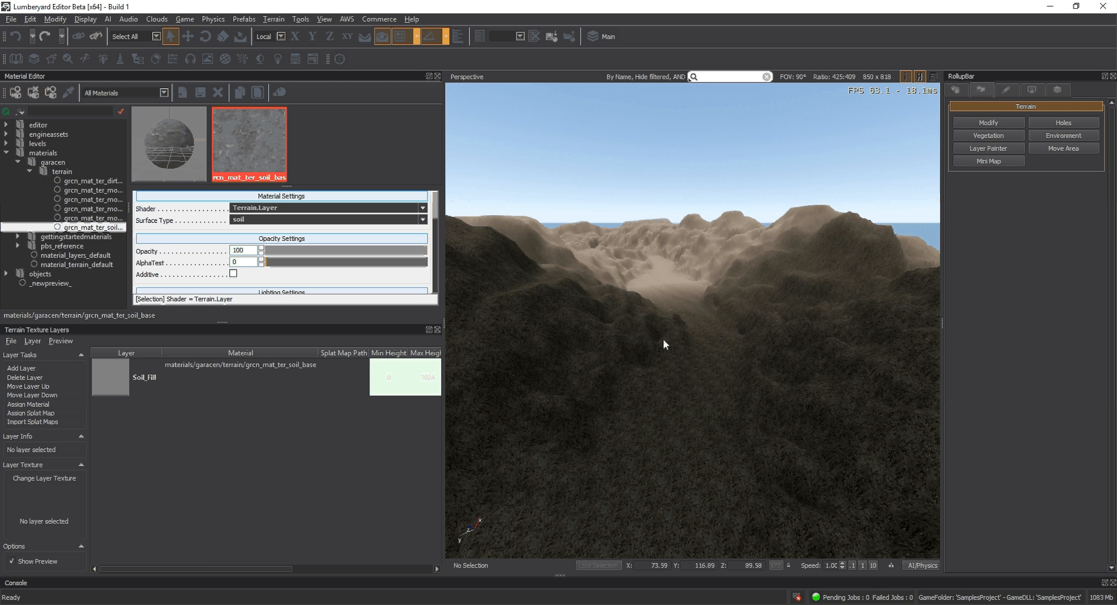
Examine the diffuse map's tiling settings in grcn_mat_ter_soil_base and how the soil texture repeats across the terrain
right_drag(663, 340, 700, 382)
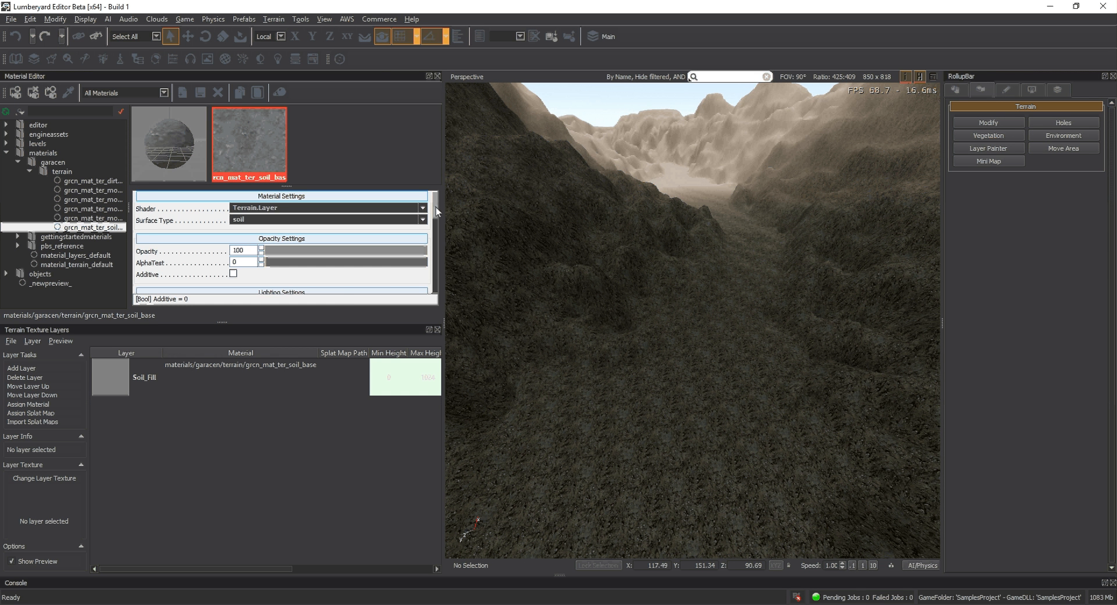
drag(435, 207, 436, 243)
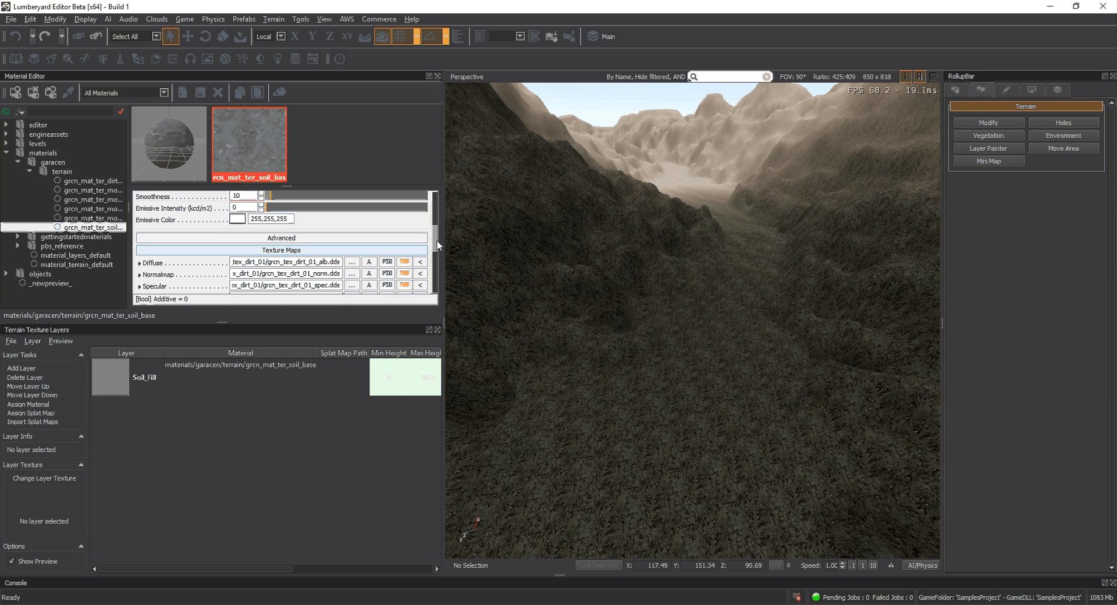
scroll(437, 239, down, 1)
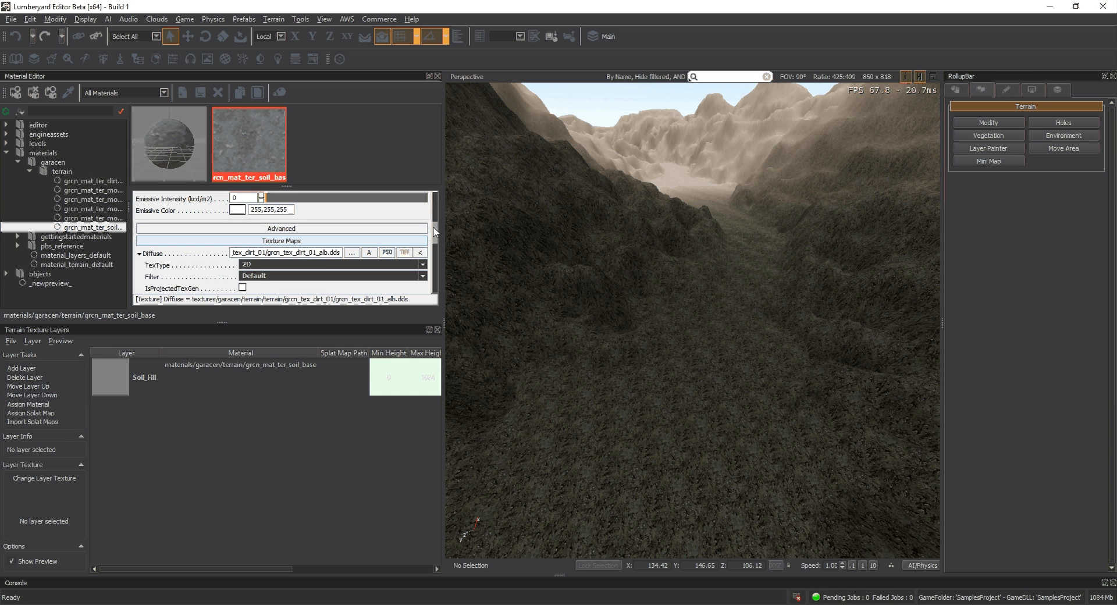
scroll(434, 232, down, 2)
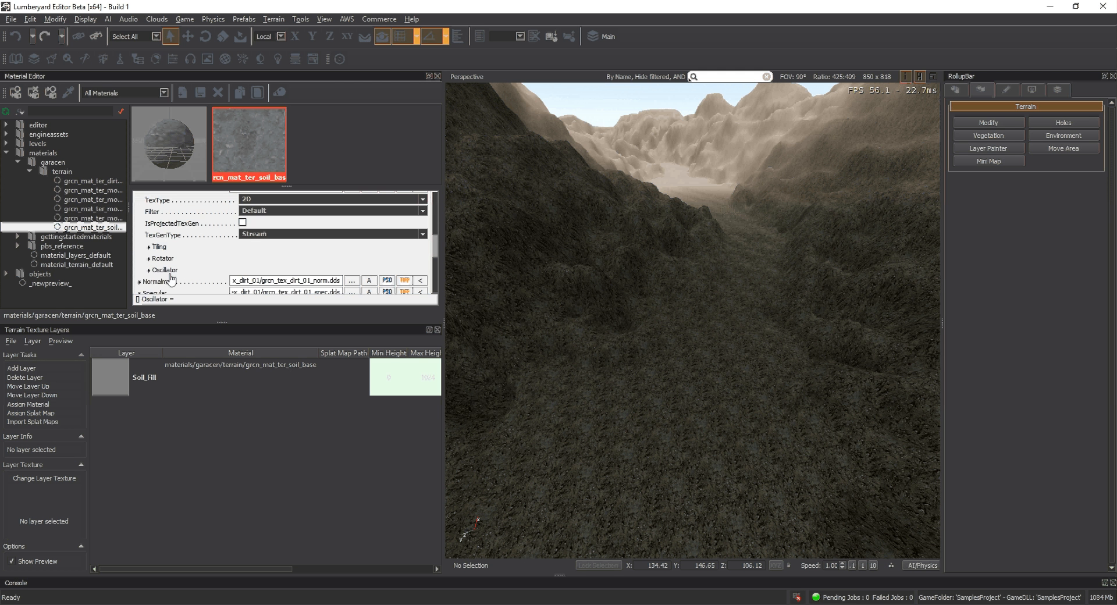
click(149, 247)
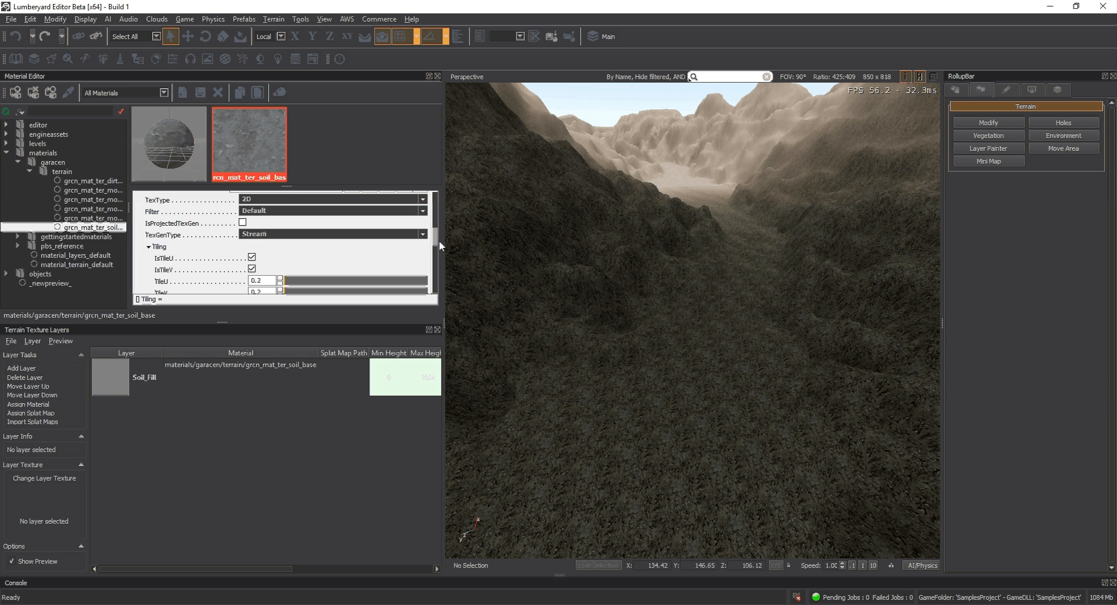
scroll(436, 245, down, 2)
click(248, 256)
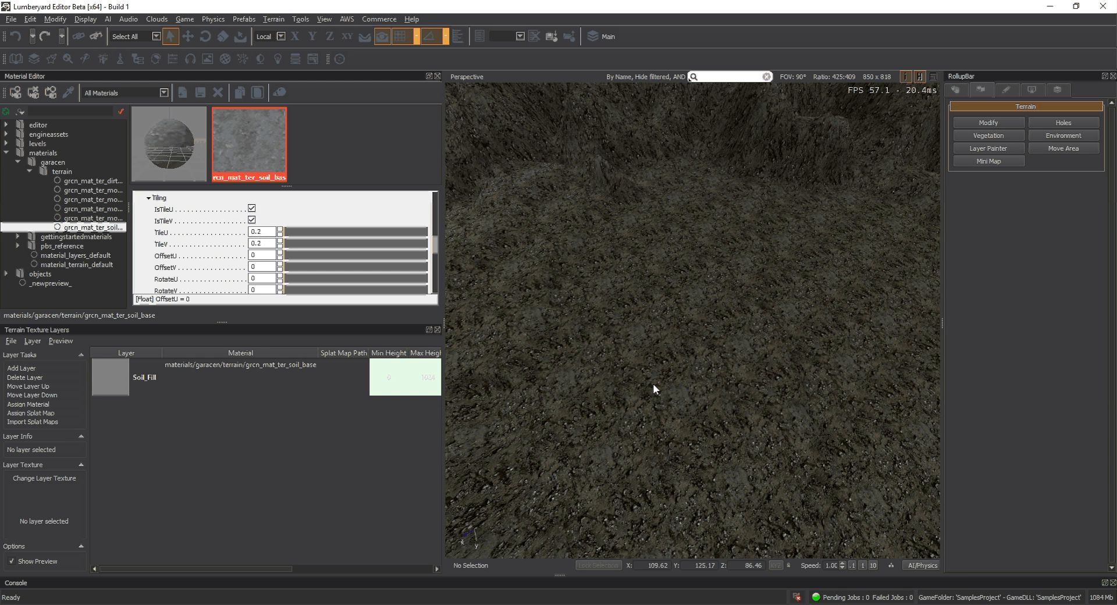
right_drag(653, 385, 653, 385)
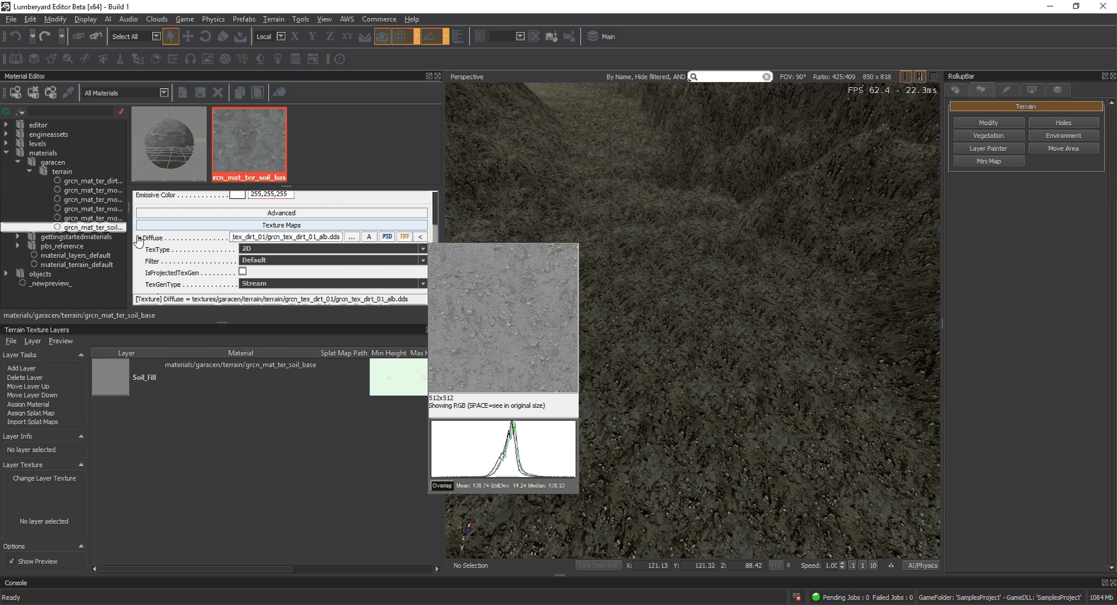
click(140, 238)
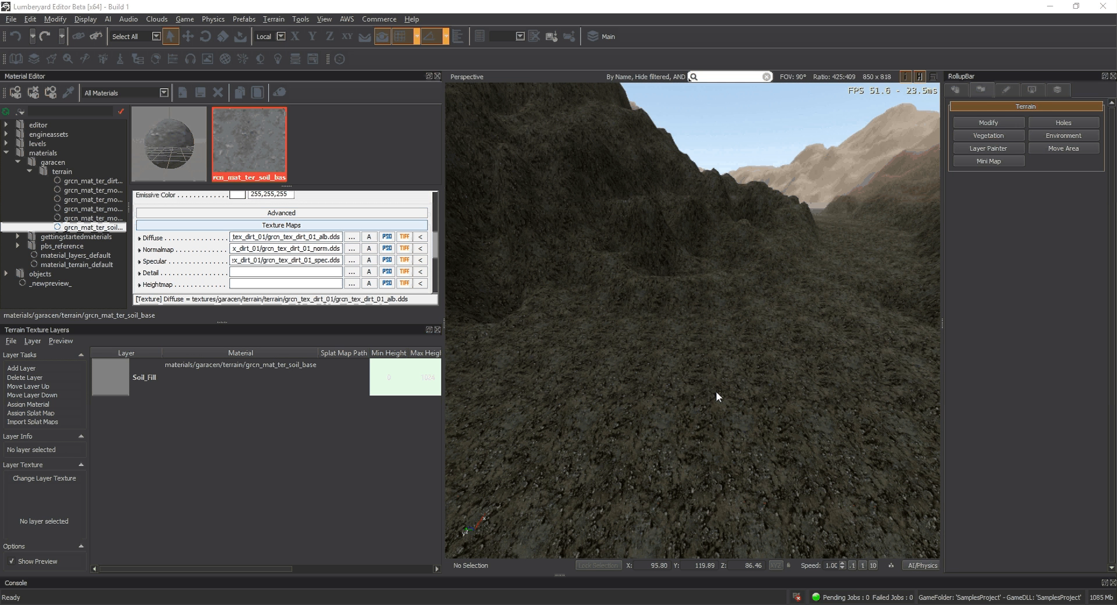
right_drag(715, 391, 875, 394)
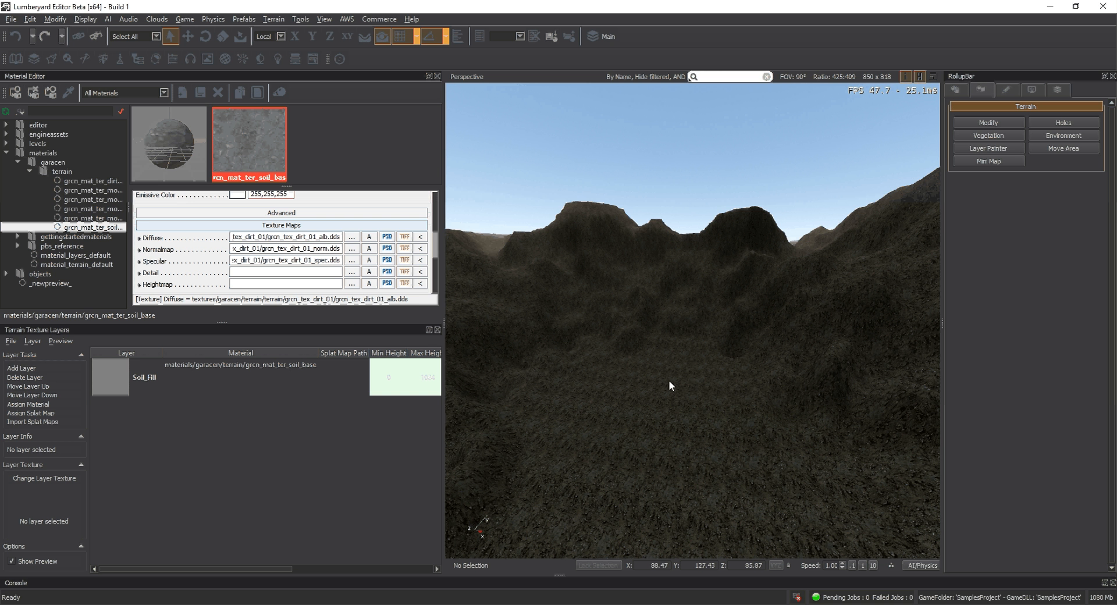
Set the terrain's detail layer view distance to 5 in the environment settings and check the distant mountains
click(956, 93)
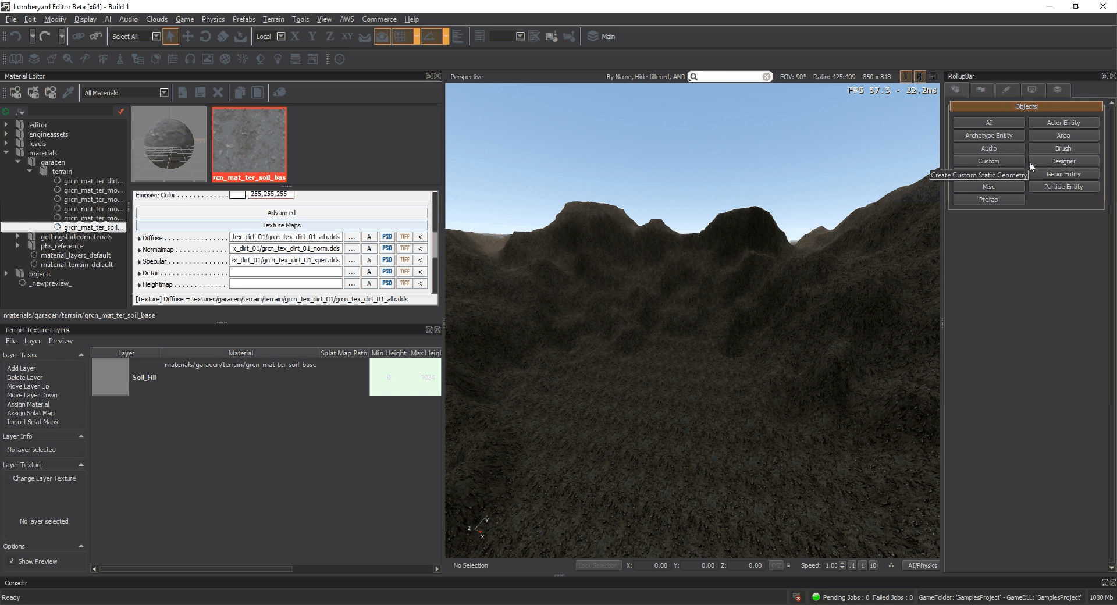
click(981, 90)
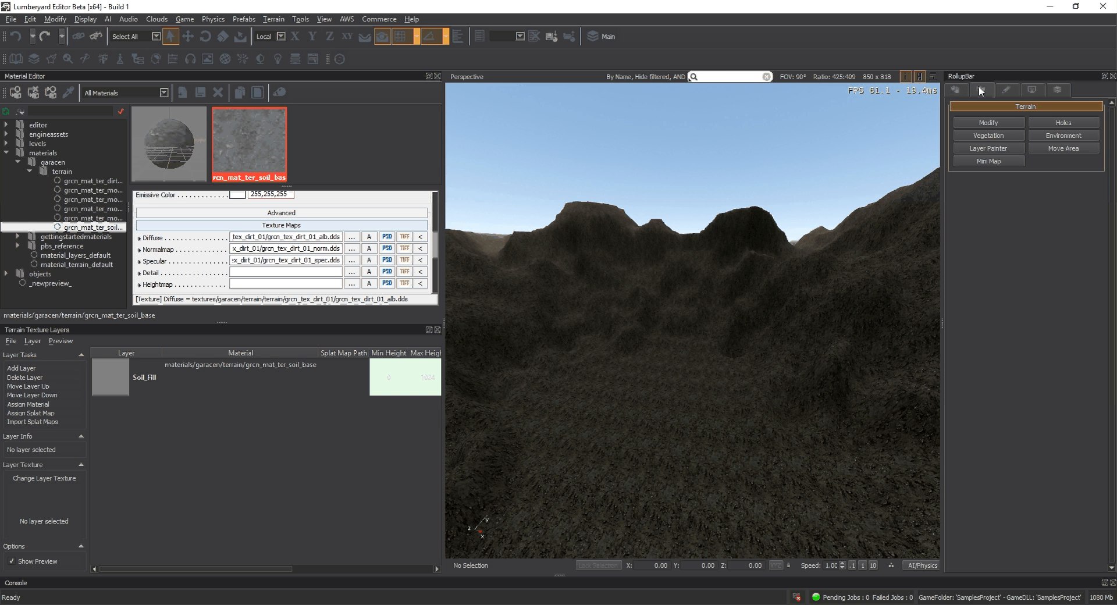
click(1039, 137)
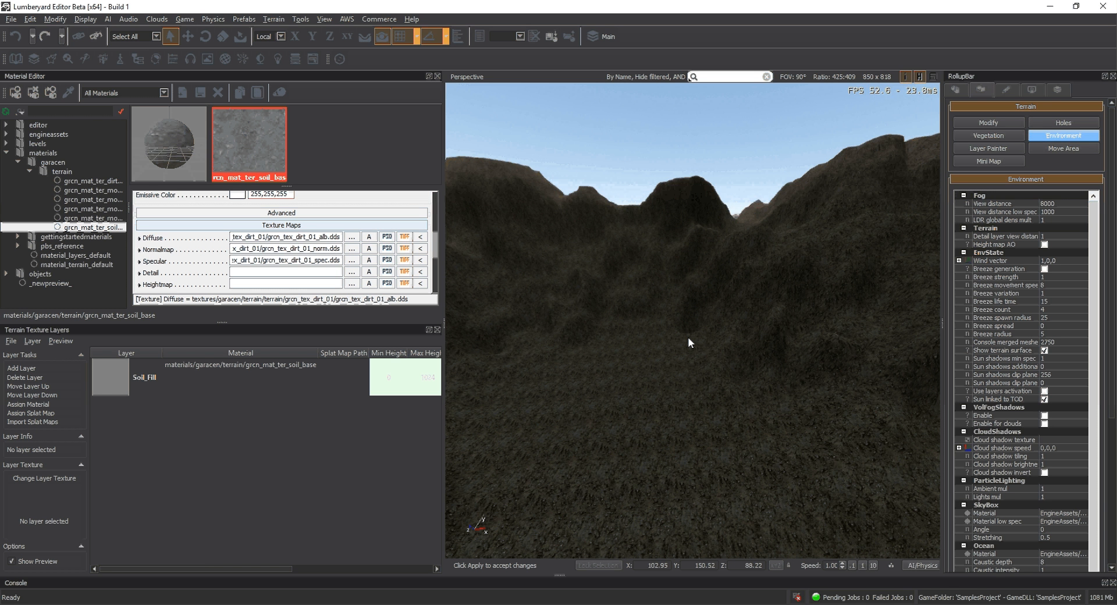
right_drag(688, 337, 679, 333)
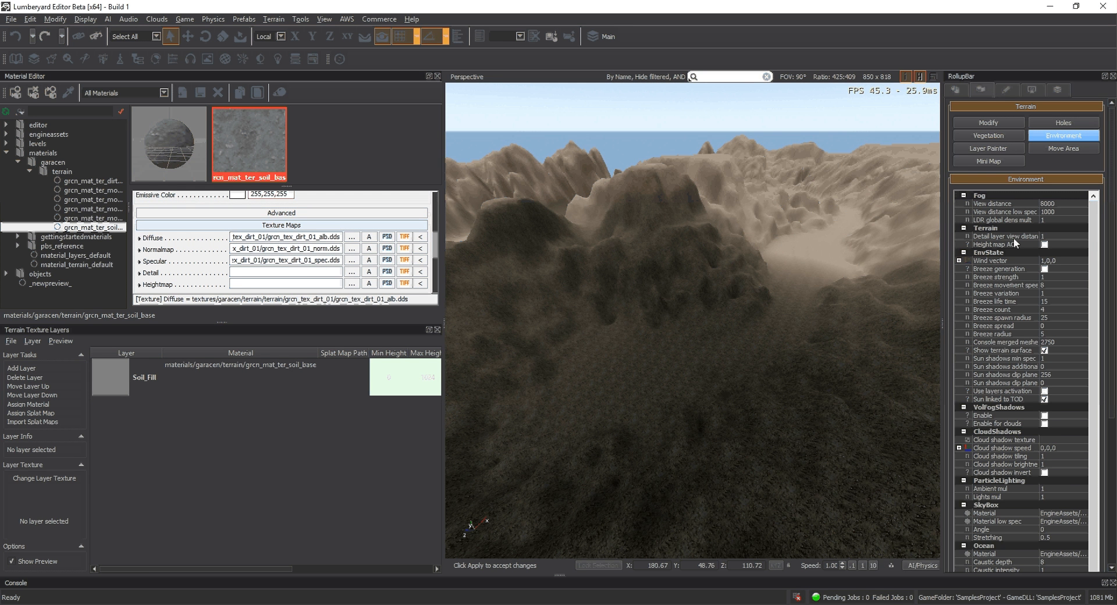
click(1058, 235)
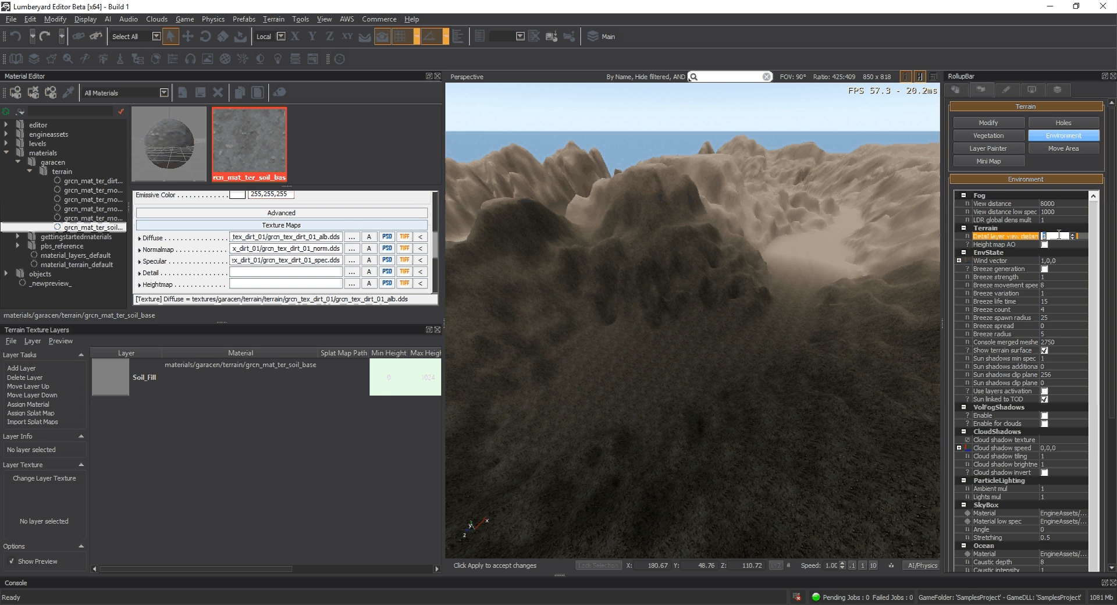
text(5)
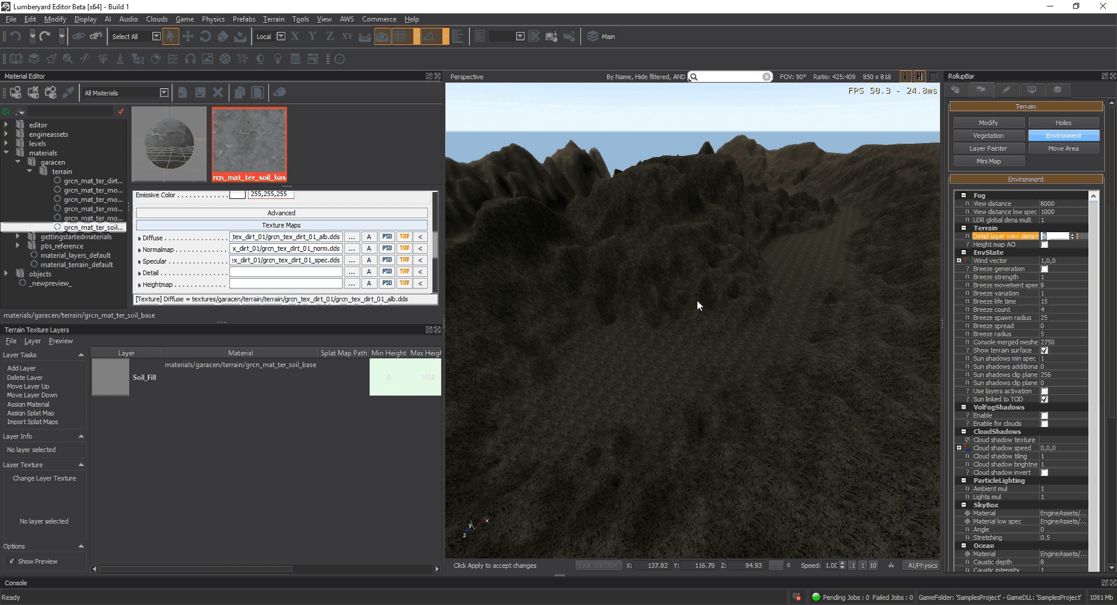
mouse_move(696, 299)
right_down()
mouse_move(665, 298)
mouse_move(717, 303)
mouse_move(696, 299)
right_up()
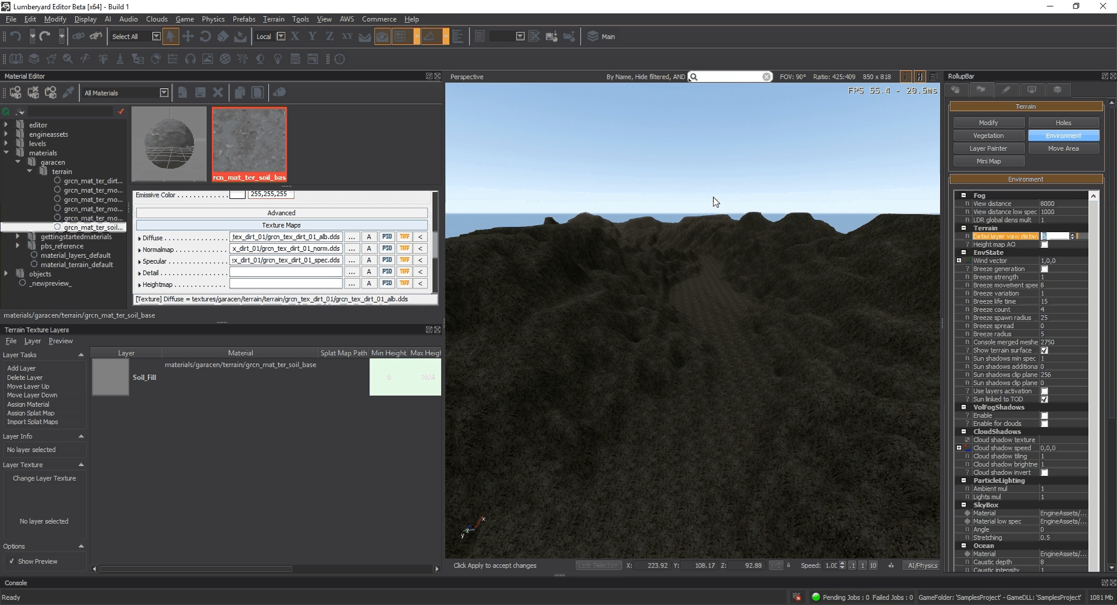
Activate the Layer Painter and add a new terrain texture layer placed above Soil_Fill
click(988, 148)
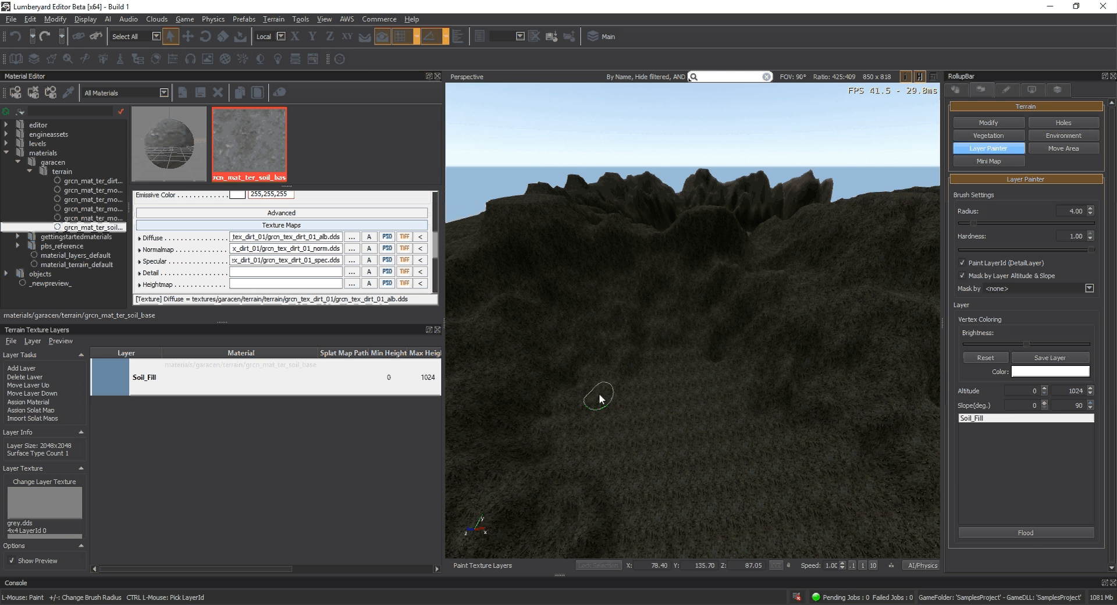
right_drag(599, 399, 762, 450)
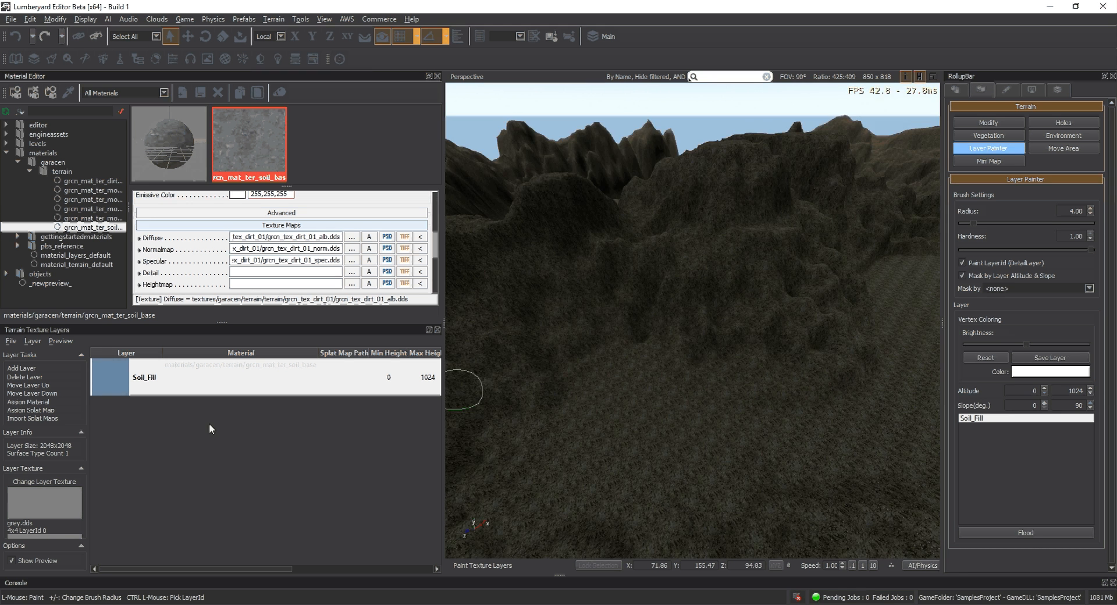
click(18, 369)
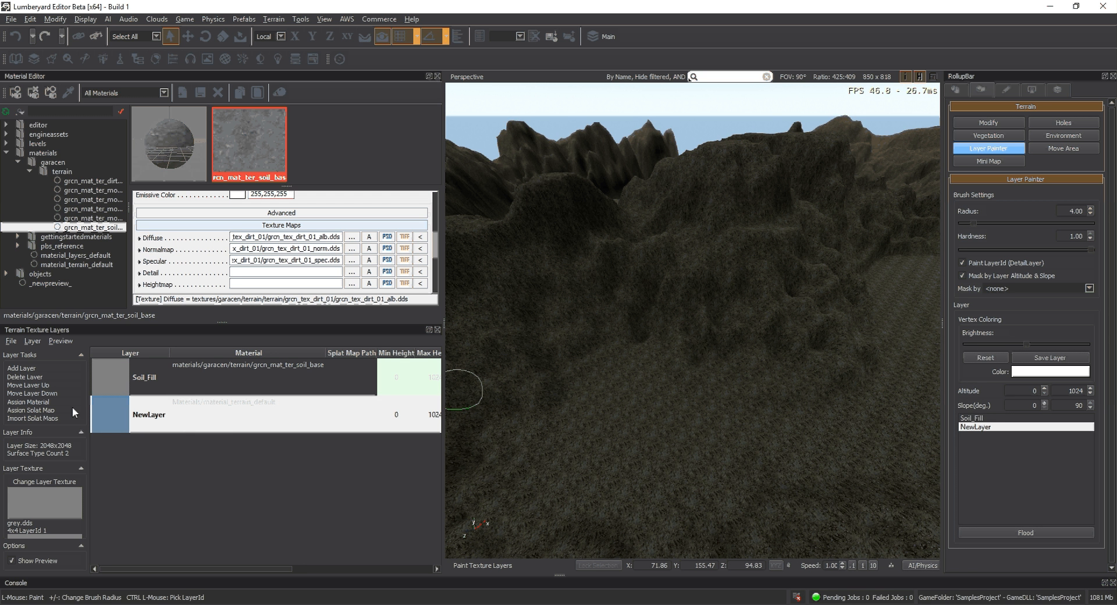
click(28, 385)
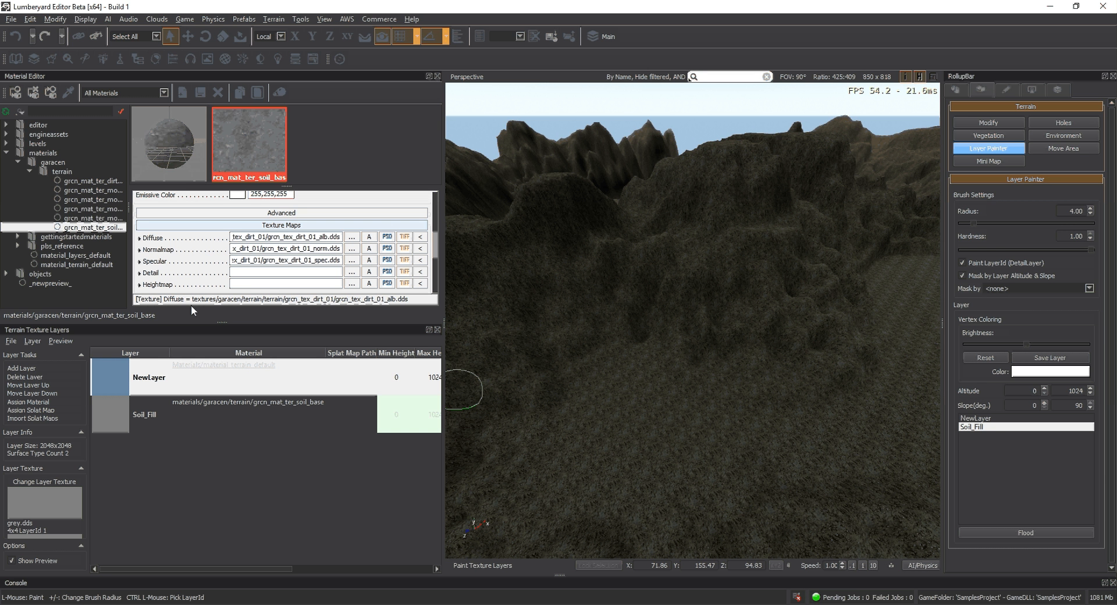
Assign the grcn_mat_ter_mountain_01 material to the newly added terrain texture layer
click(108, 218)
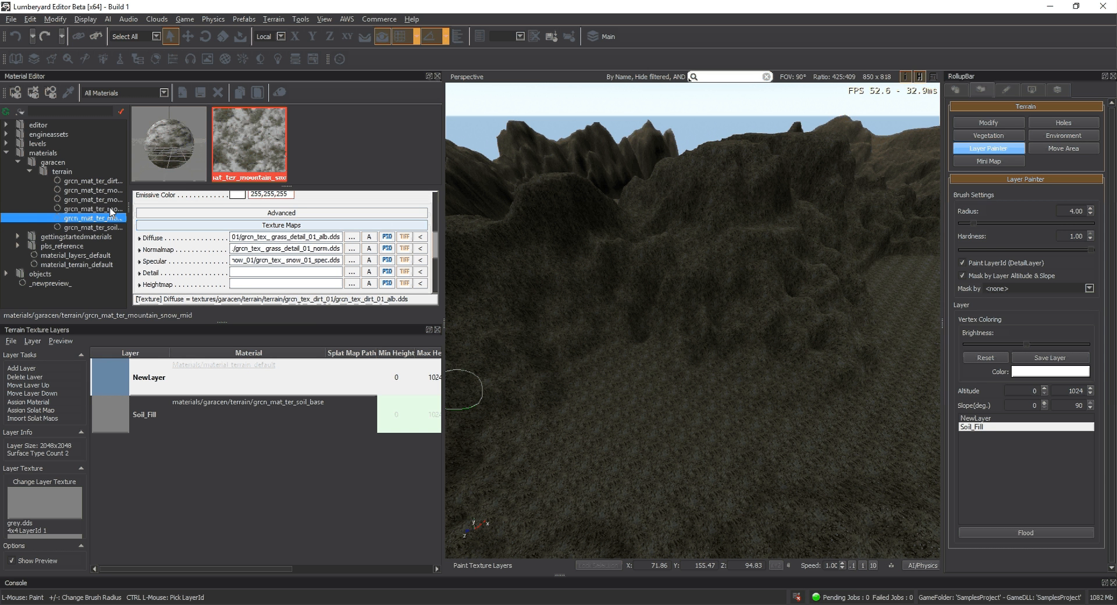
click(110, 190)
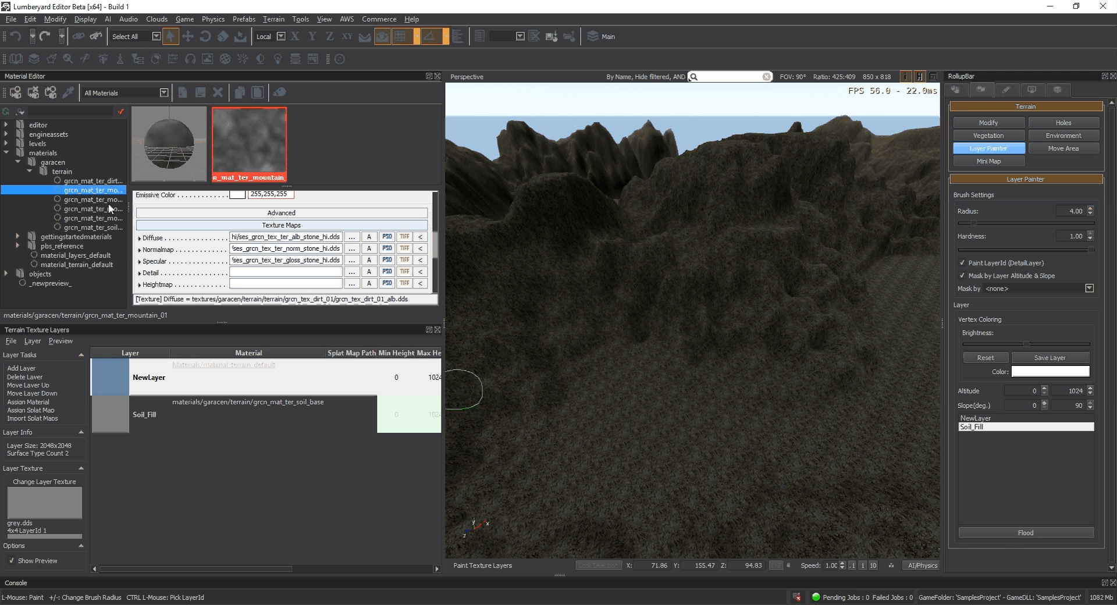
click(28, 402)
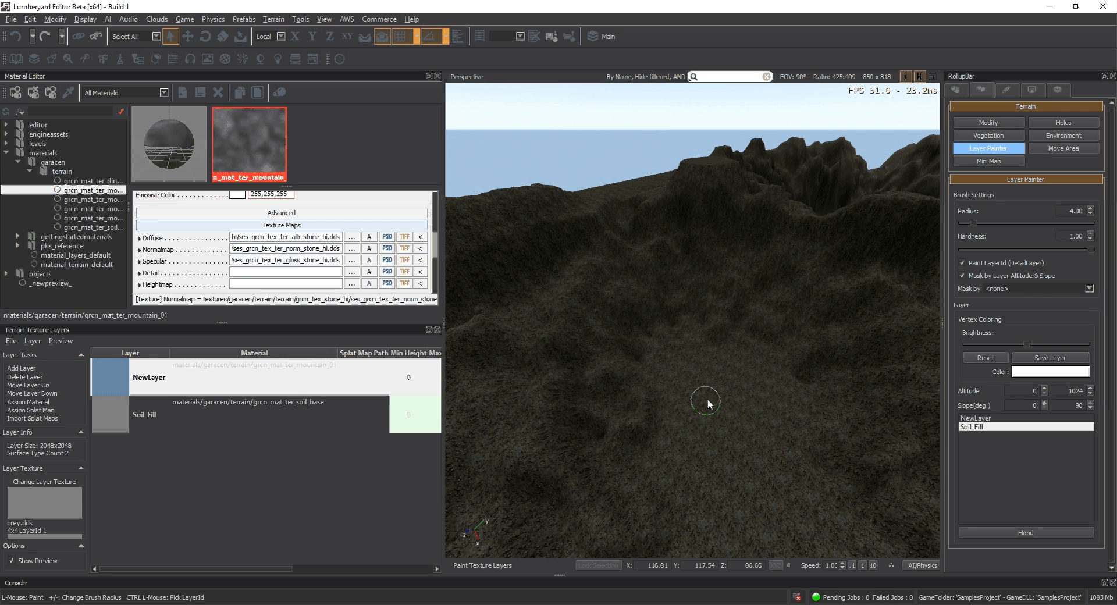
Rename the new terrain texture layer as Mountain_Top
double_click(157, 375)
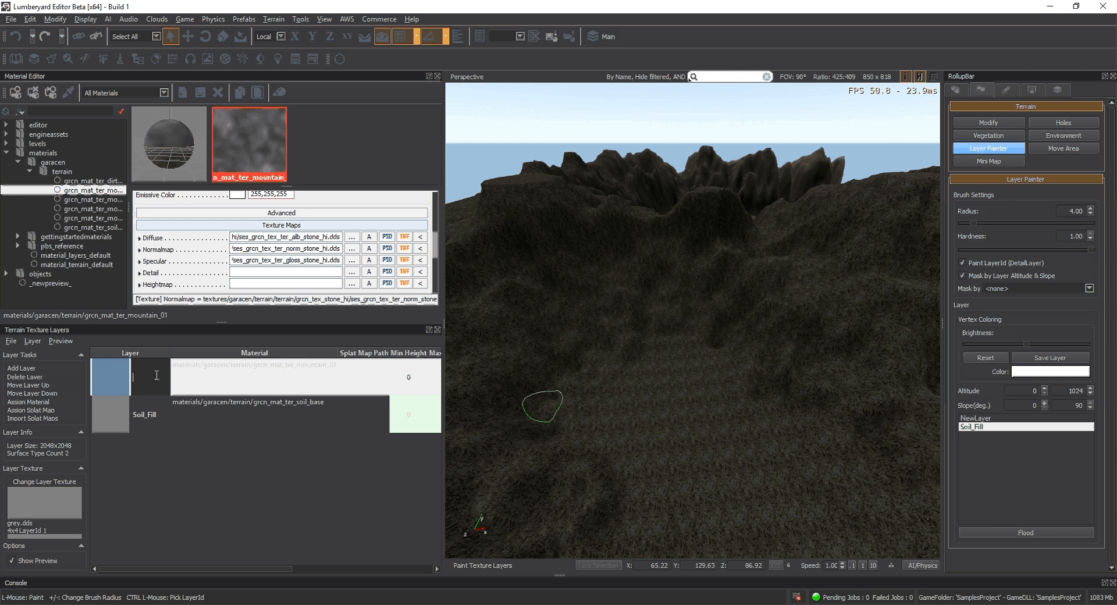
text(Mountain)
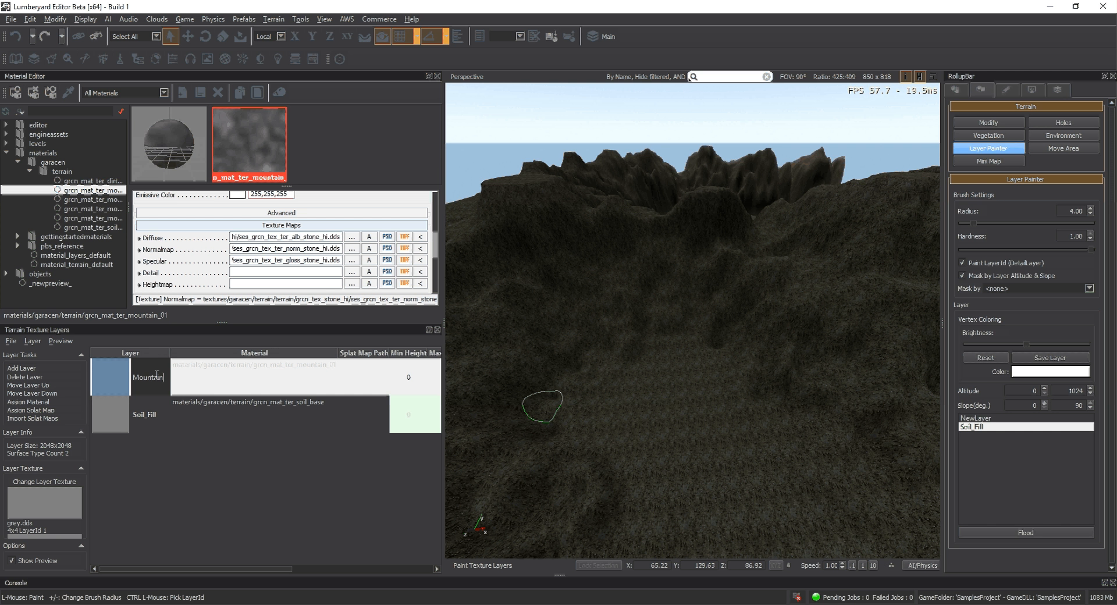
text(_)
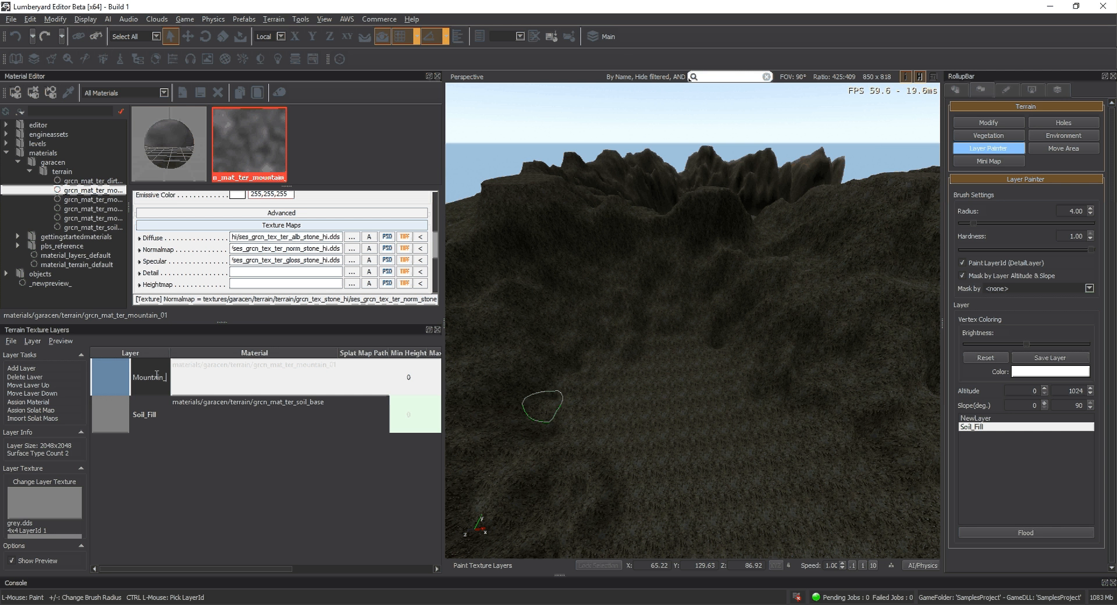
text(To)
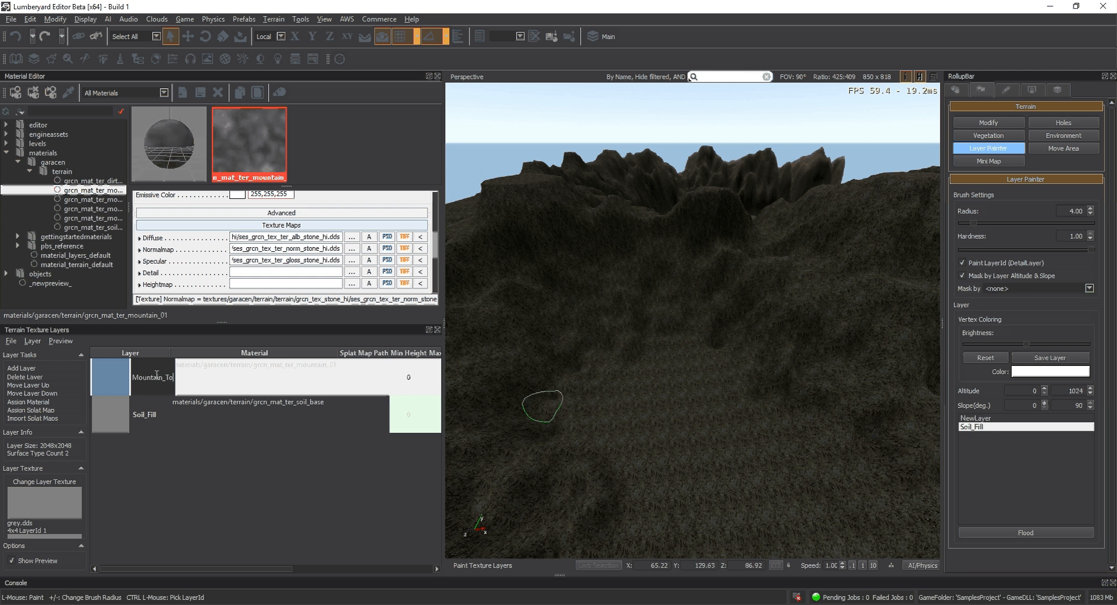
text(p)
key(Return)
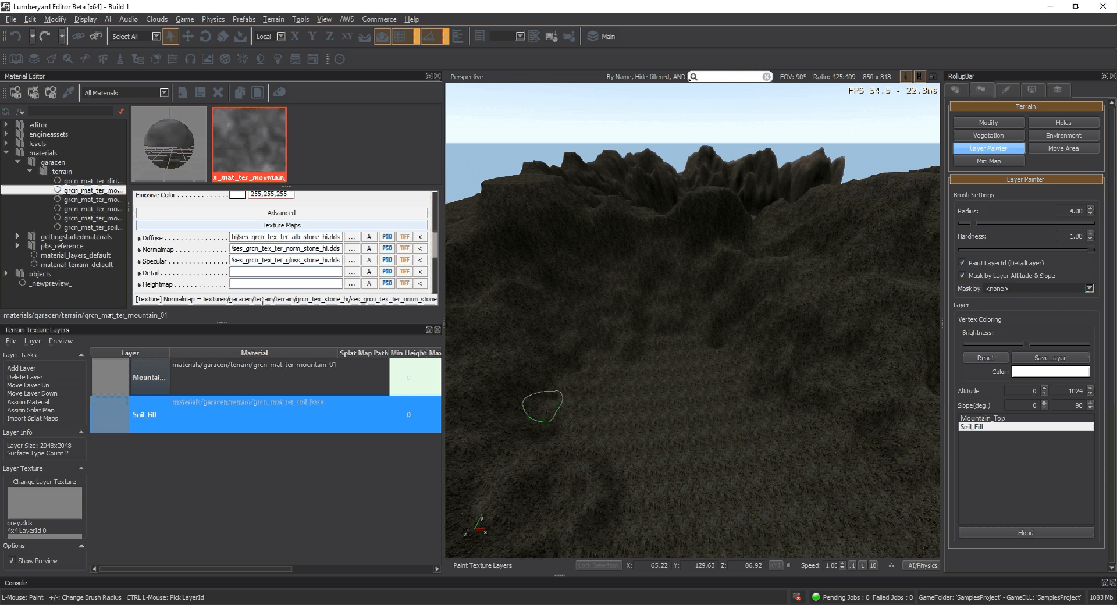
Select the Mountain_Top layer in the terrain texture layers list
mouse_move(542, 401)
right_down()
mouse_move(646, 400)
mouse_move(576, 396)
right_up()
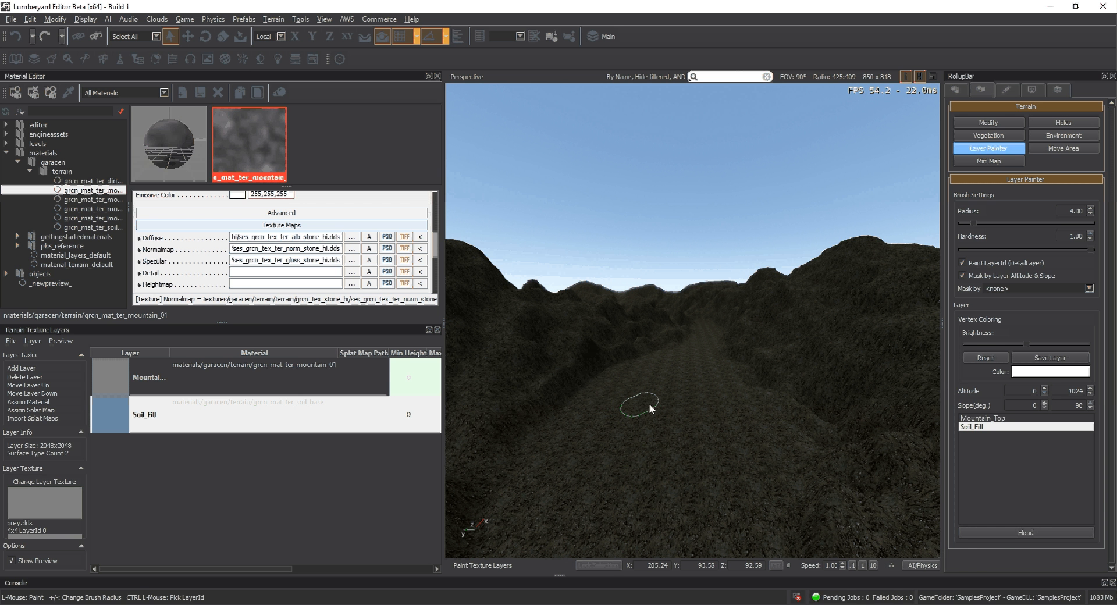
right_drag(650, 409, 416, 396)
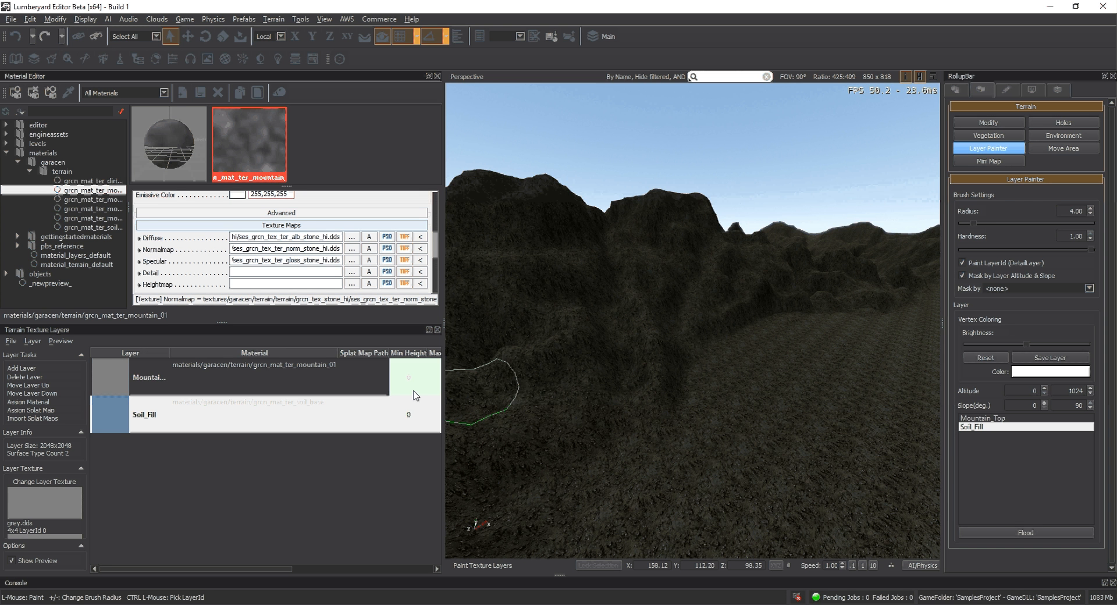
click(414, 394)
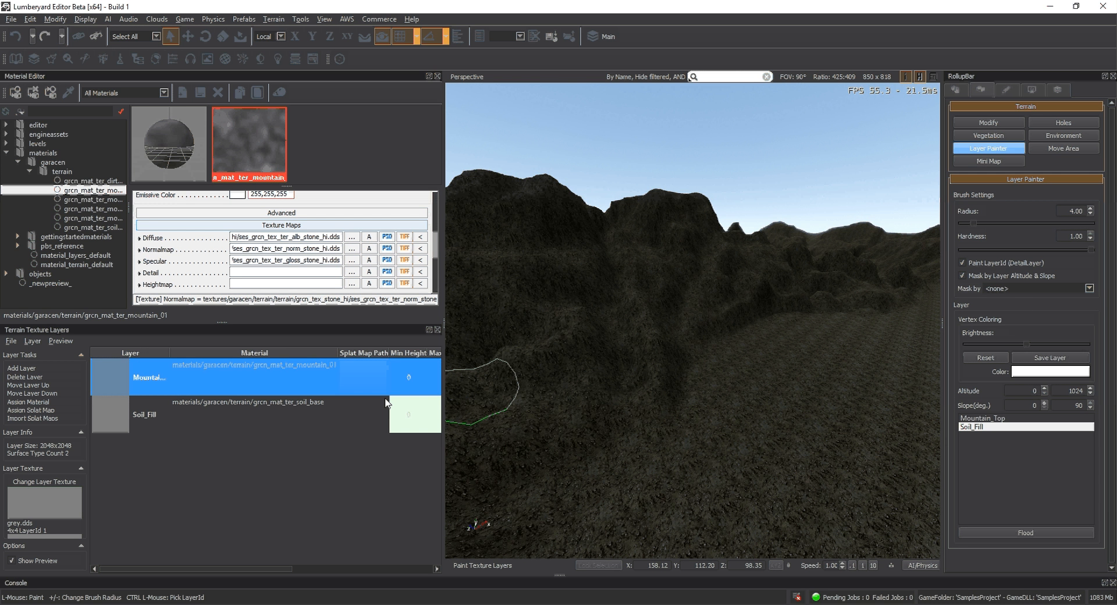
right_drag(621, 366, 310, 381)
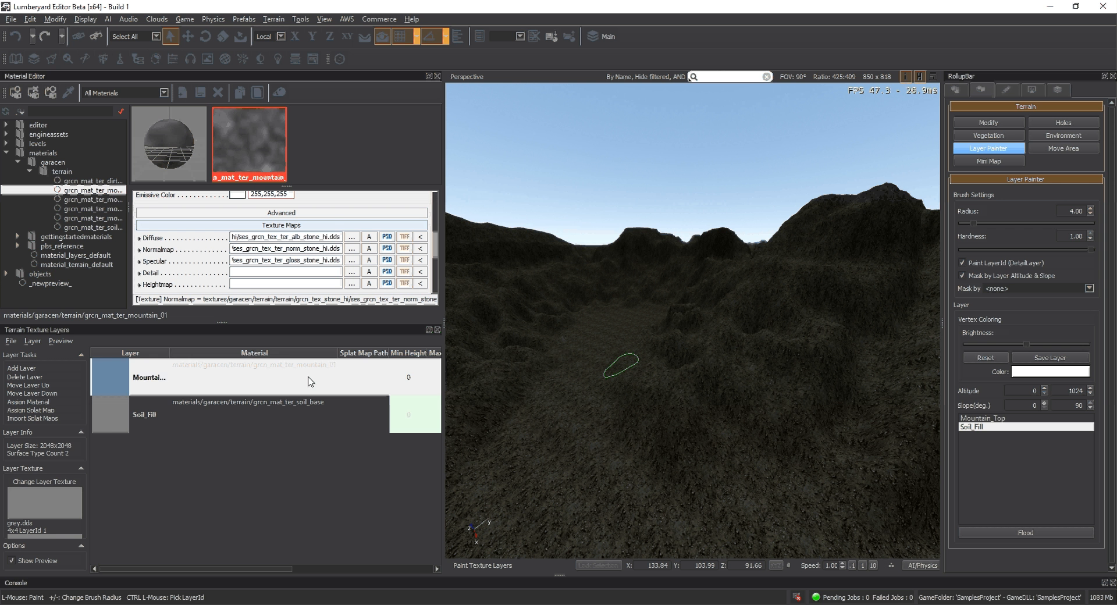
click(416, 388)
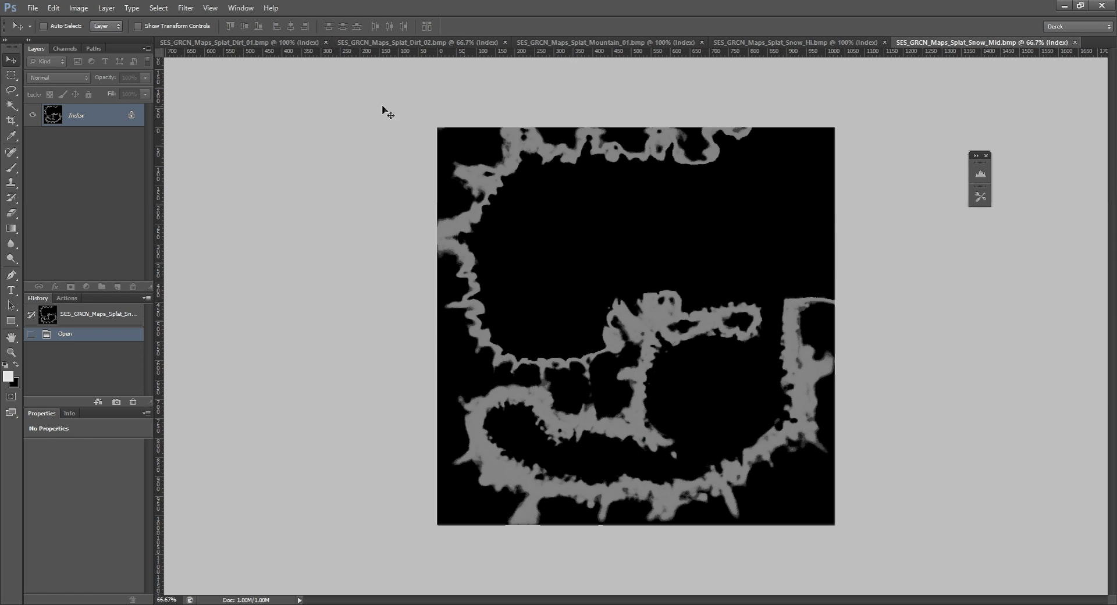
Switch to Photoshop and compare the splat maps Dirt_01, Dirt_02, Mountain_01, Snow_Hi and Snow_Mid
click(208, 43)
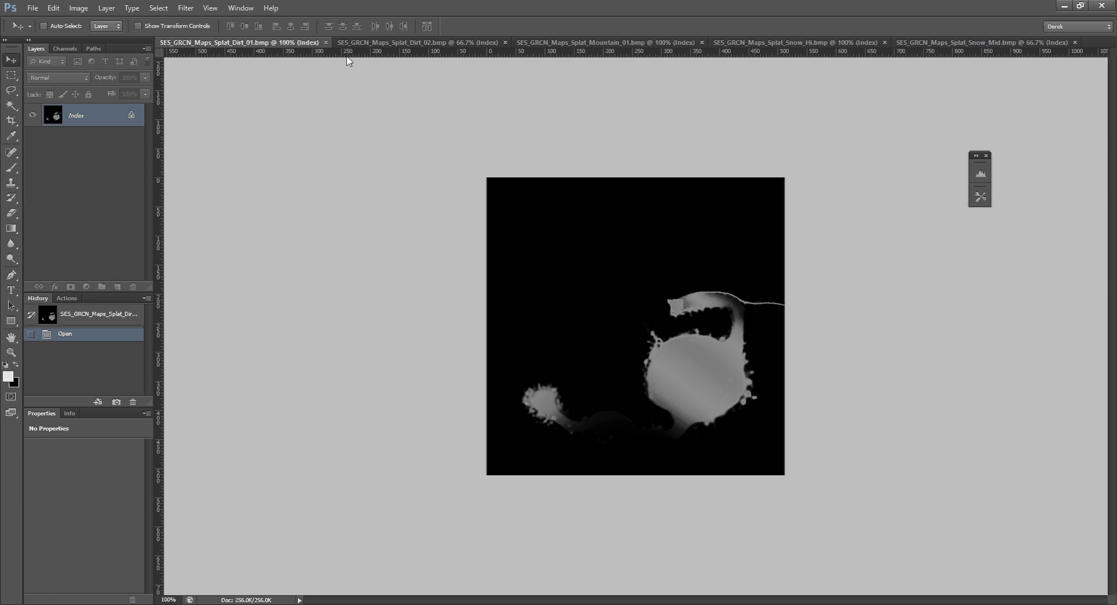
click(381, 42)
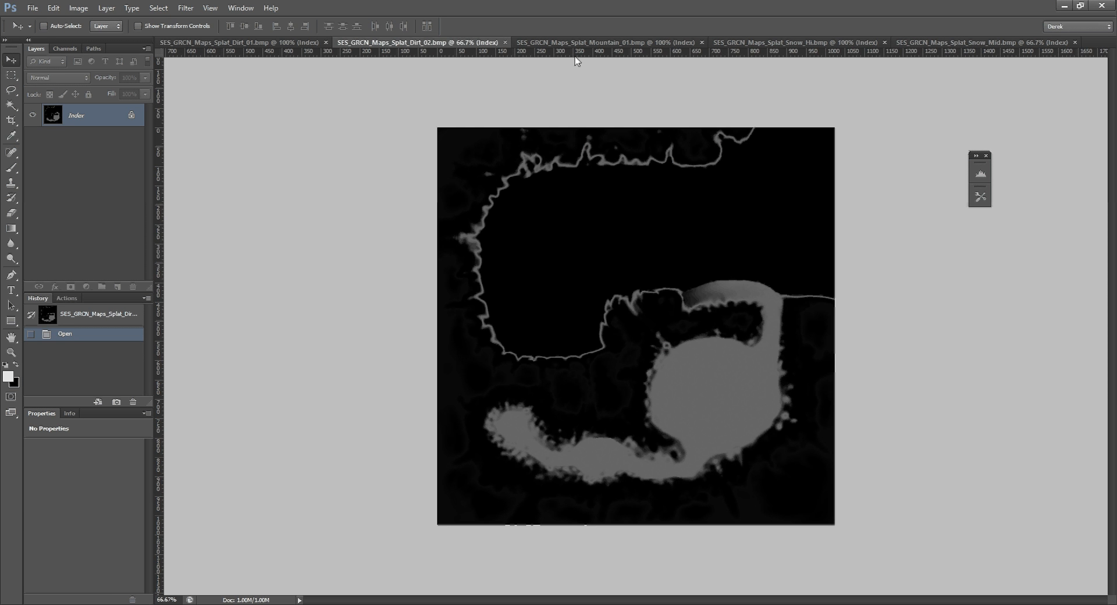
click(553, 43)
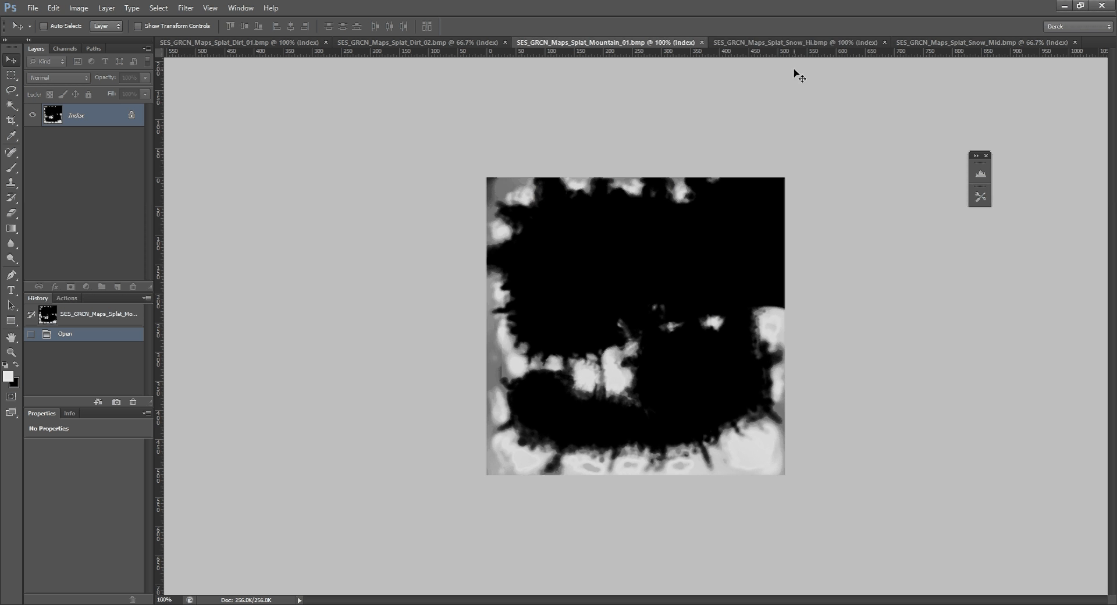
click(781, 43)
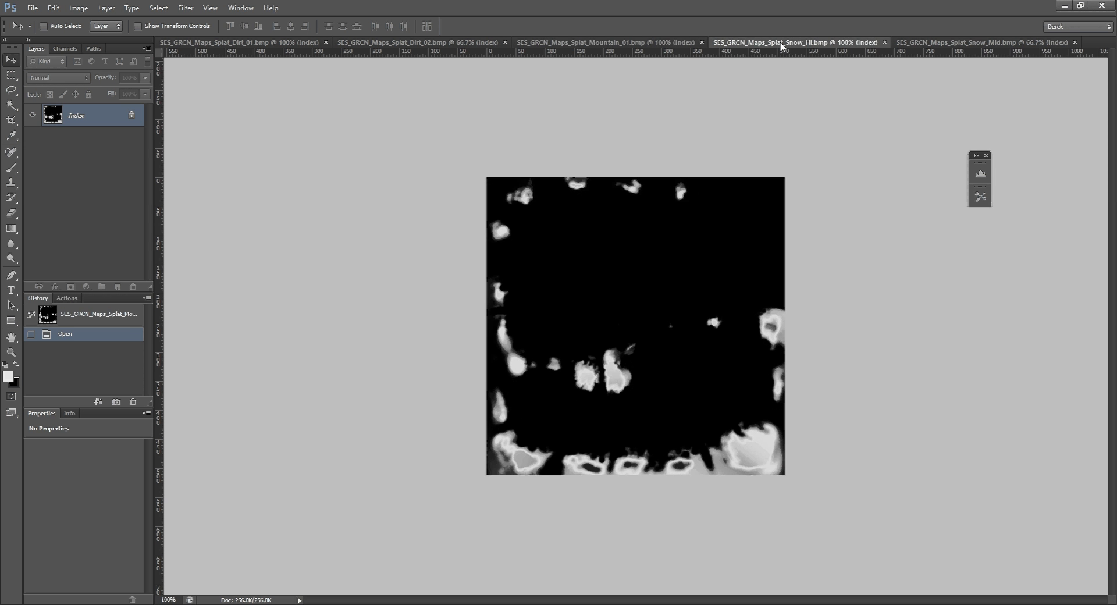
click(968, 43)
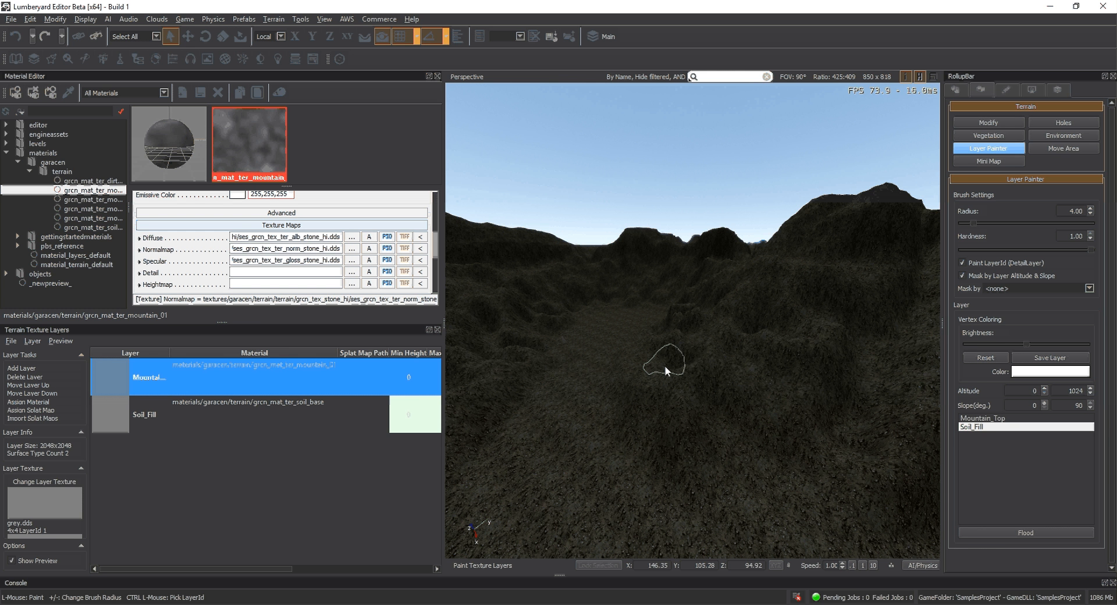
right_drag(665, 366, 674, 386)
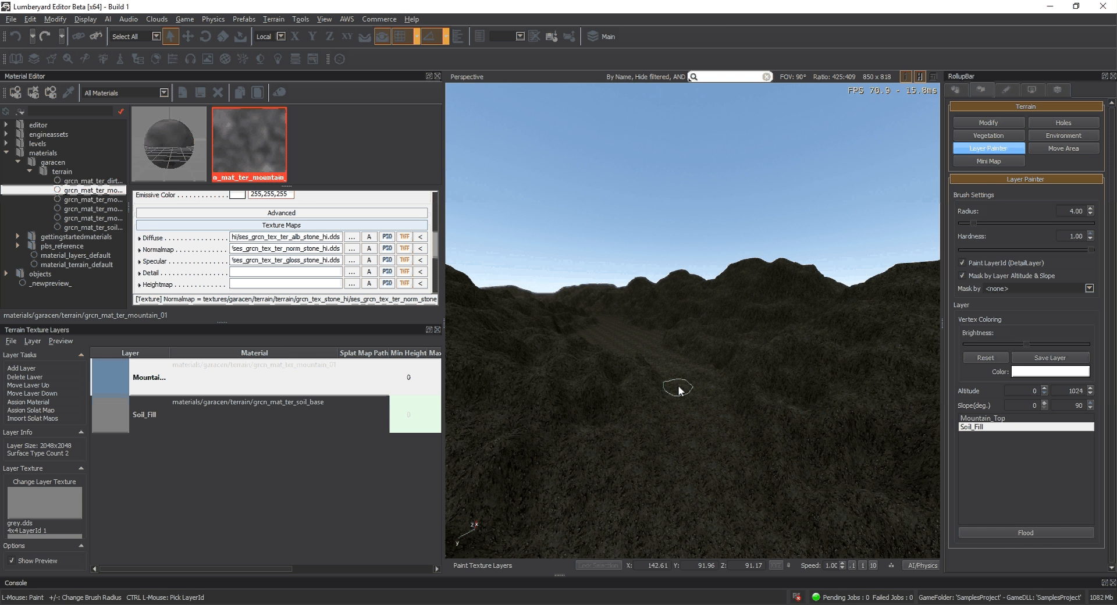
right_drag(679, 391, 694, 411)
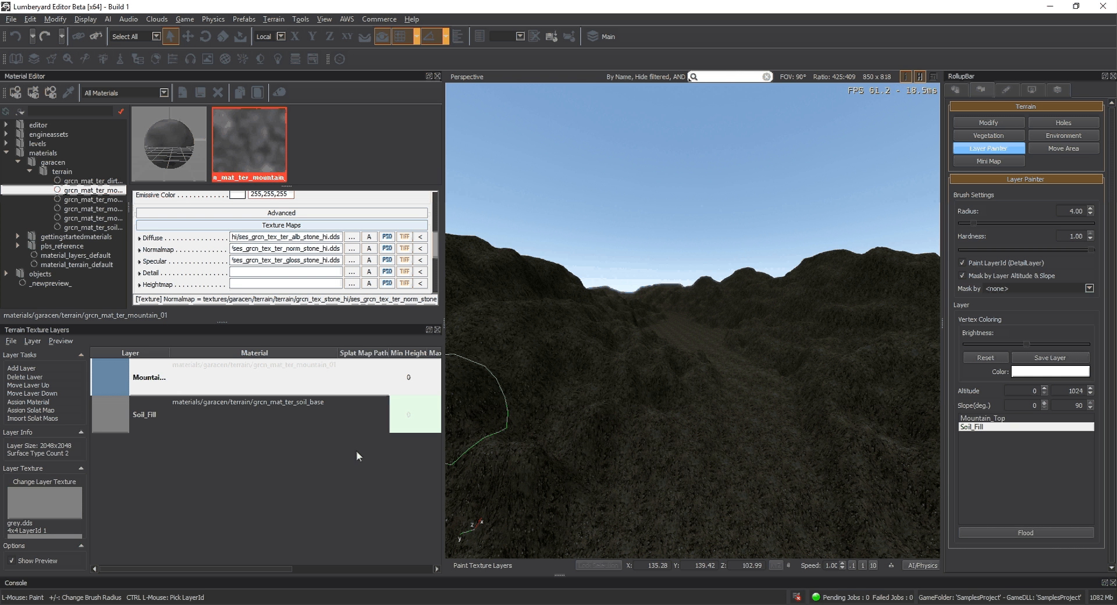
click(192, 414)
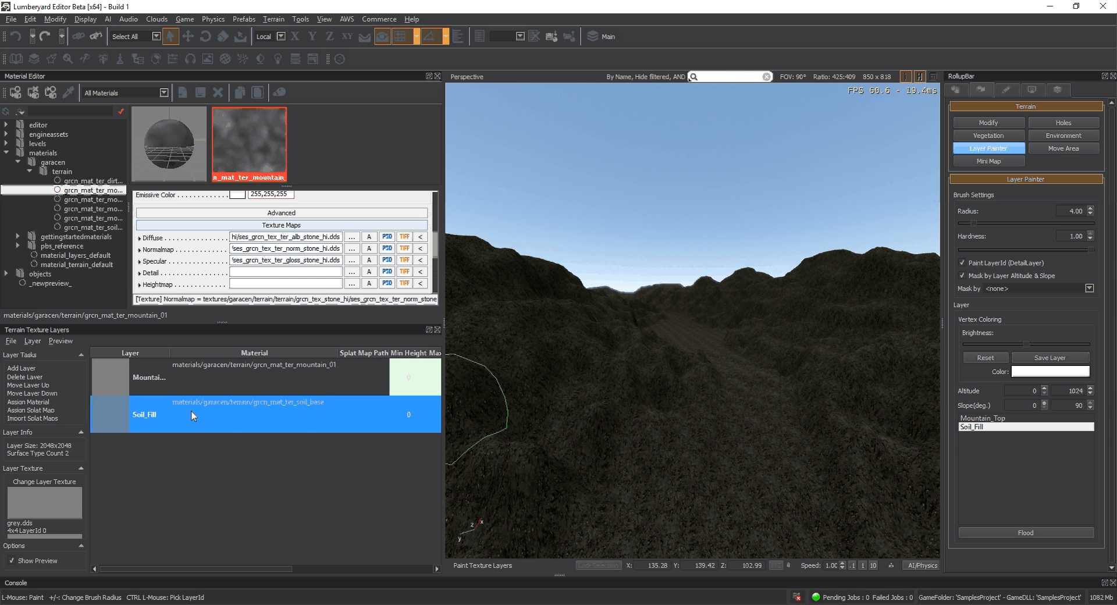
click(152, 385)
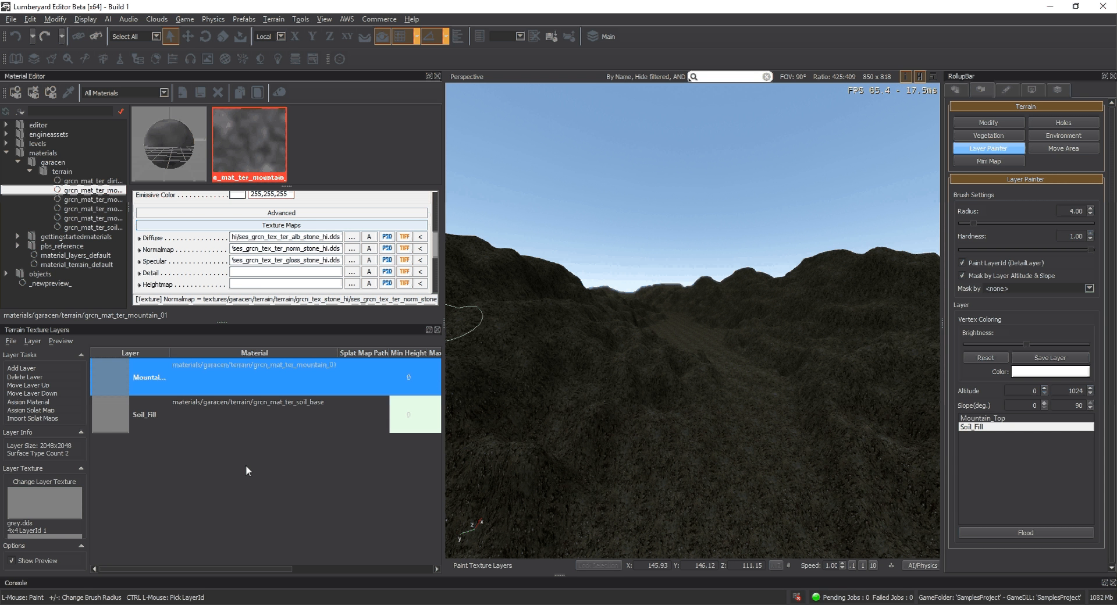
Assign SES_GRCN_Maps_Splat_Mountain_02.bmp from SamplesProject/textures/Garacen/Terrain/Maps as the Mountain_Top layer's splat map
click(29, 410)
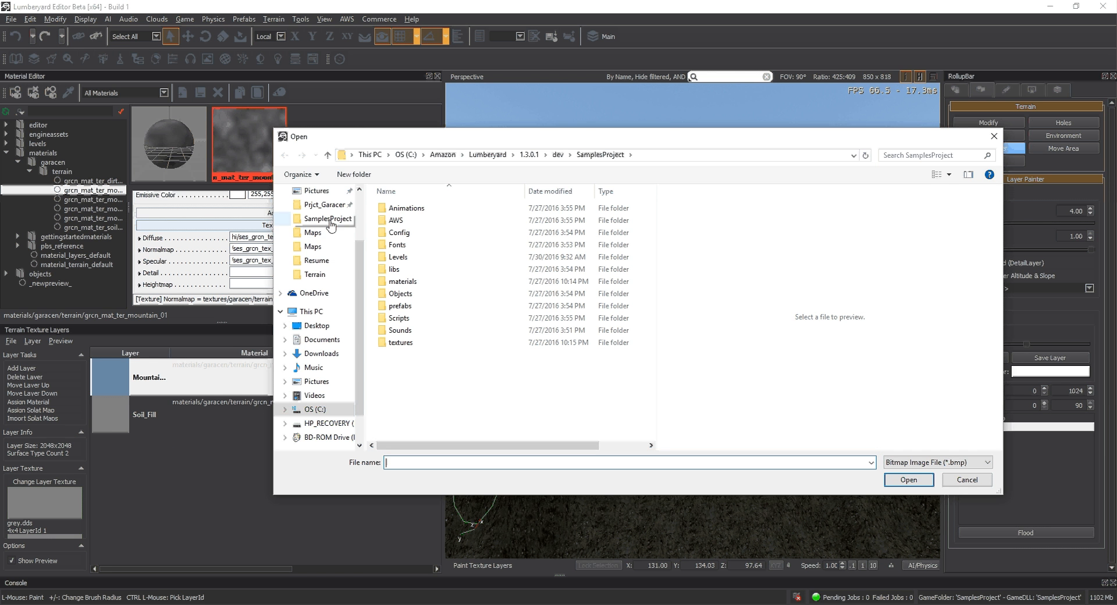
click(328, 224)
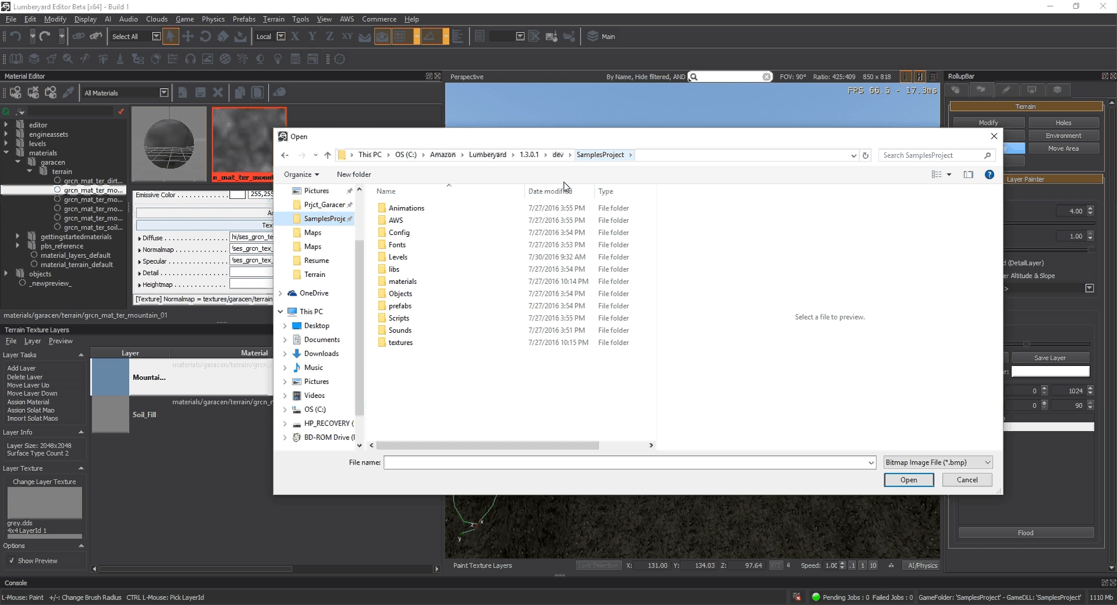
double_click(412, 343)
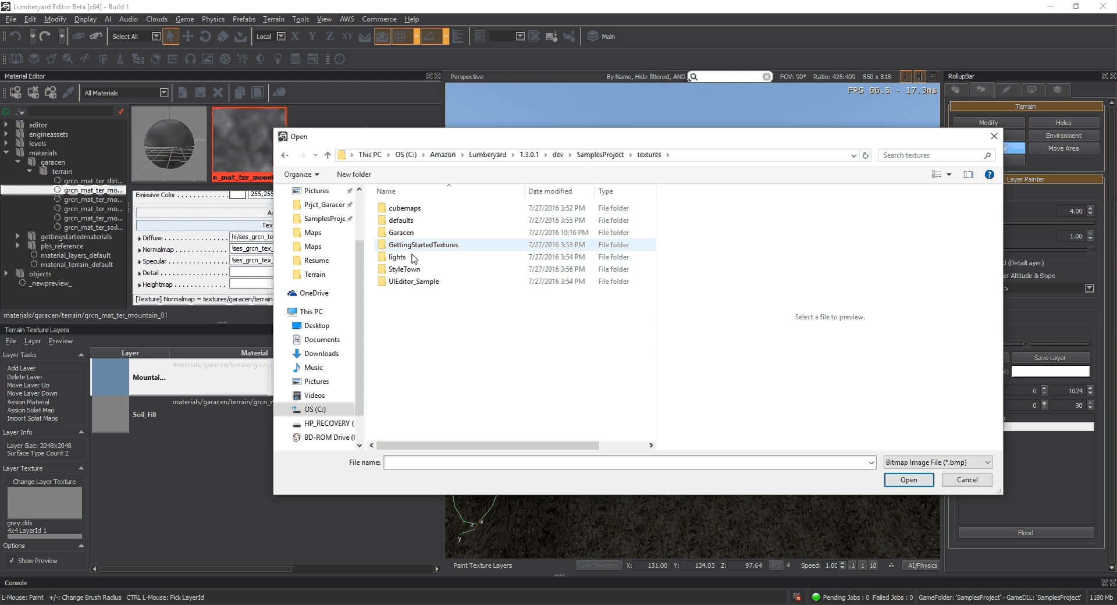
click(411, 234)
double_click(410, 233)
double_click(405, 209)
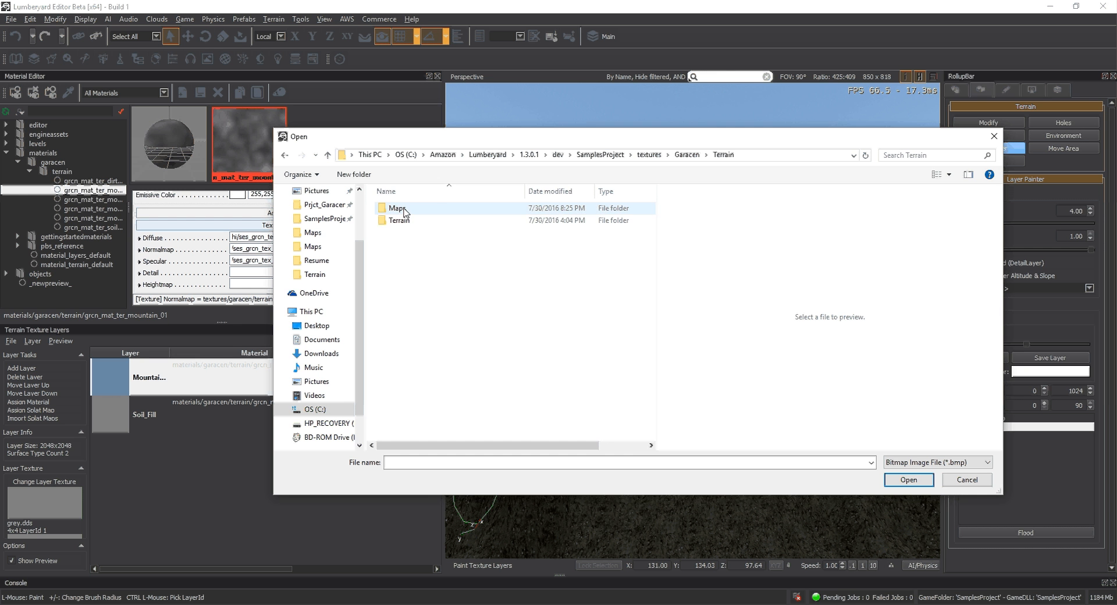
double_click(405, 209)
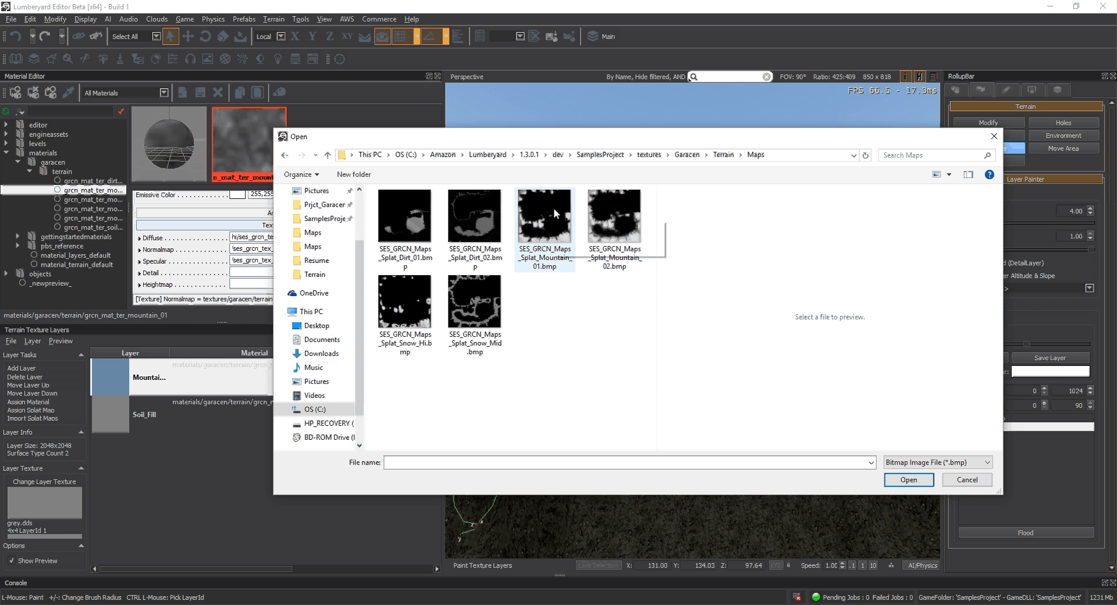
click(613, 217)
click(910, 481)
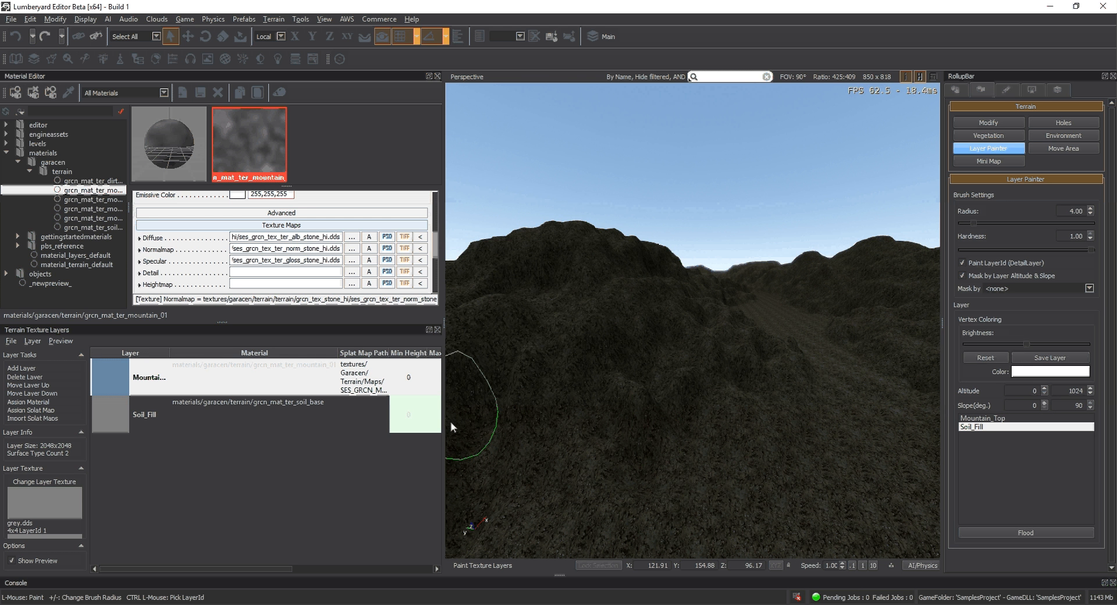
Flood the terrain with the Mountain_Top layer and import the assigned splat maps
mouse_move(450, 421)
right_down()
mouse_move(645, 375)
mouse_move(880, 407)
right_up()
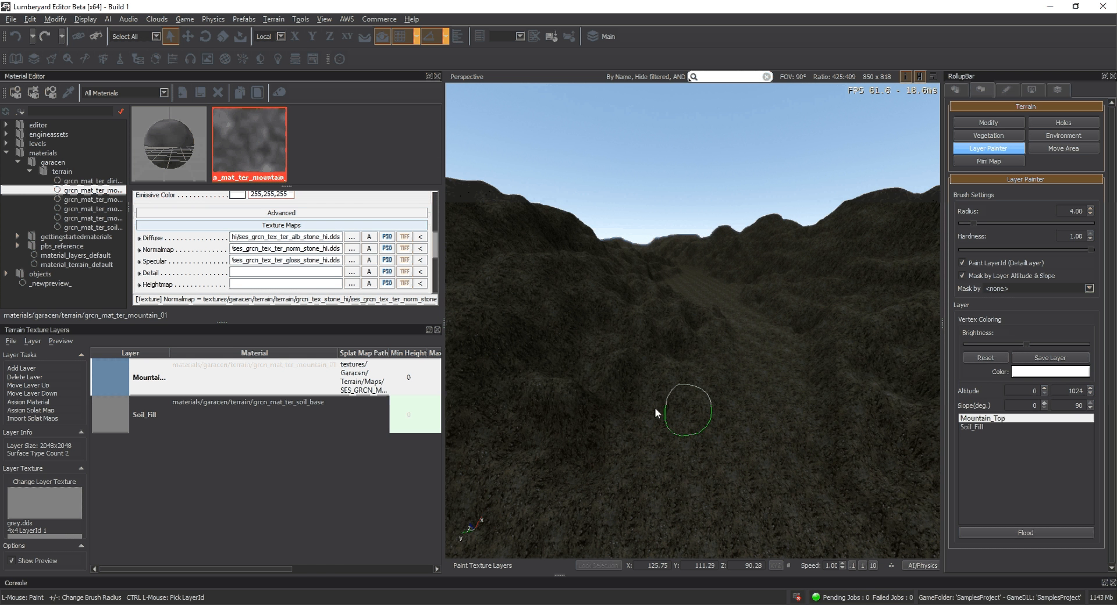
right_drag(655, 407, 662, 400)
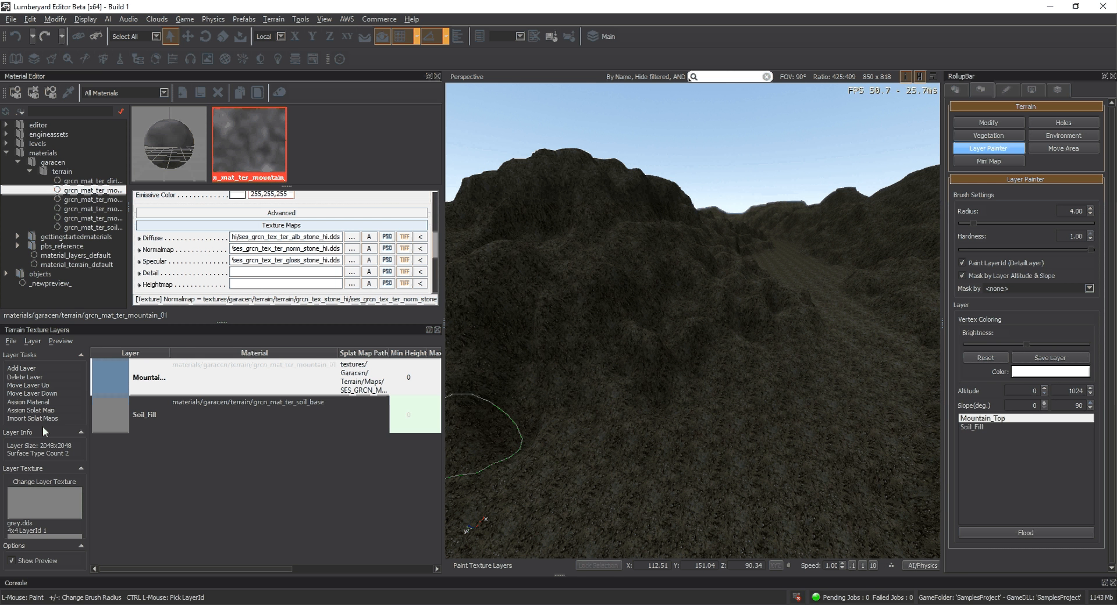
click(987, 418)
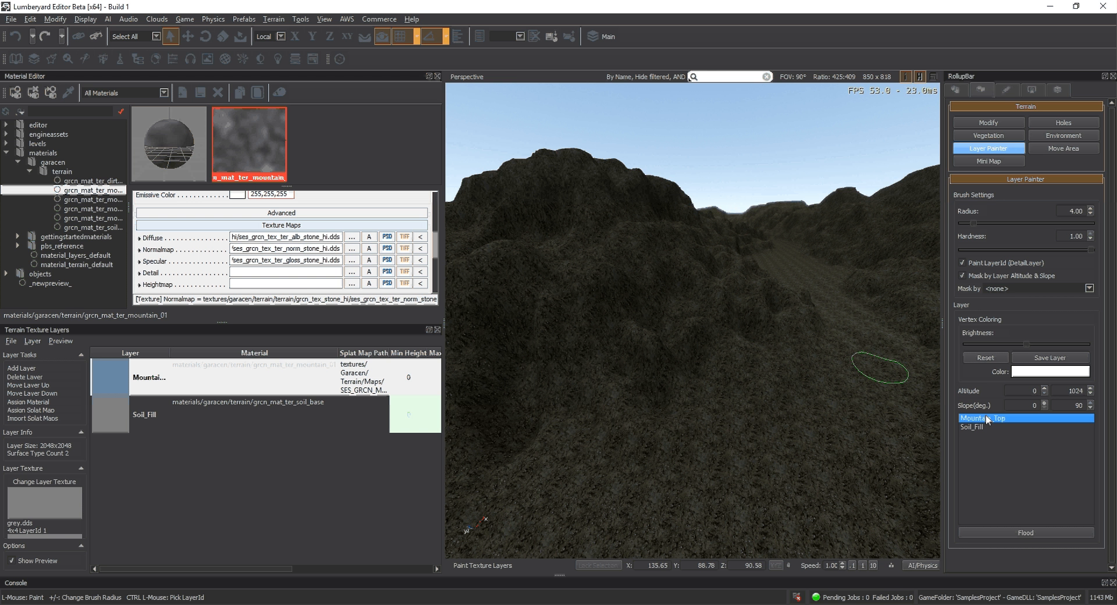
click(1018, 533)
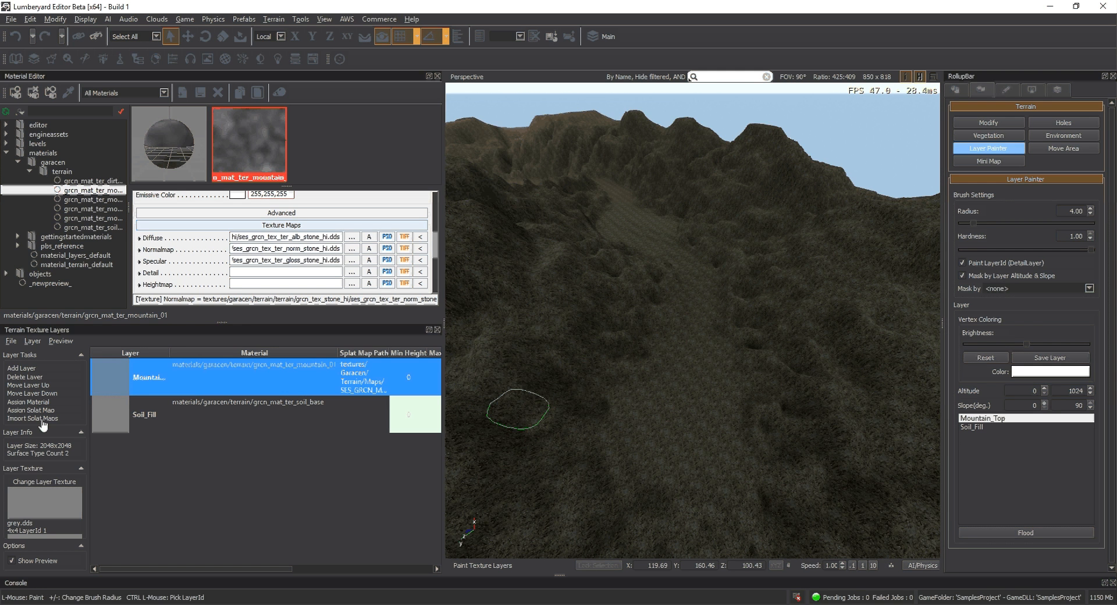
click(27, 419)
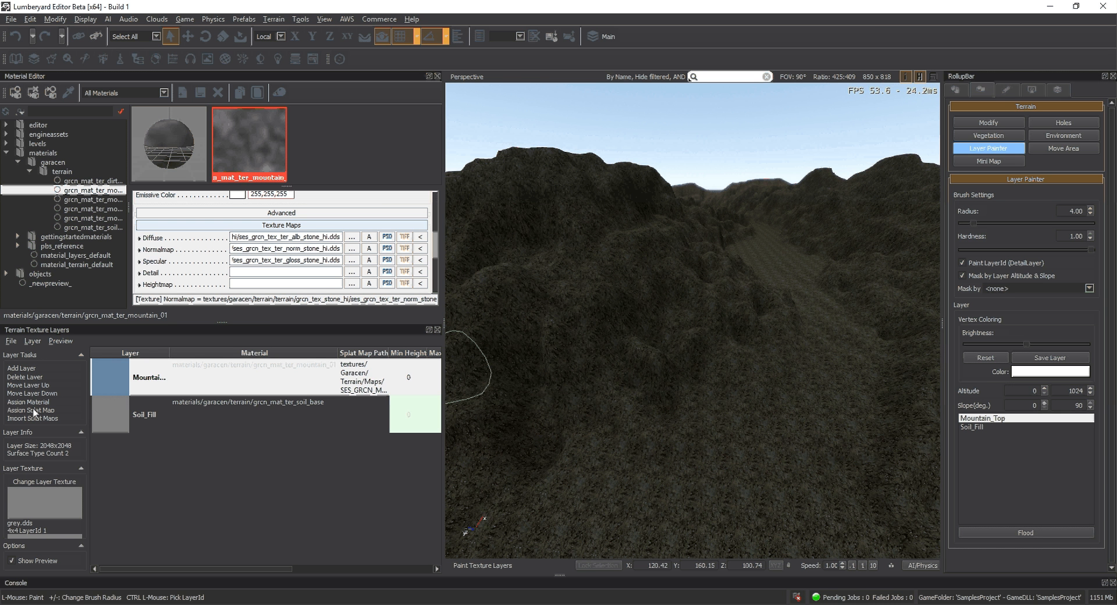
Reassign the splat map SES_GRCN_Maps_Splat_Mountain_02.bmp to the Mountain_Top layer
click(33, 410)
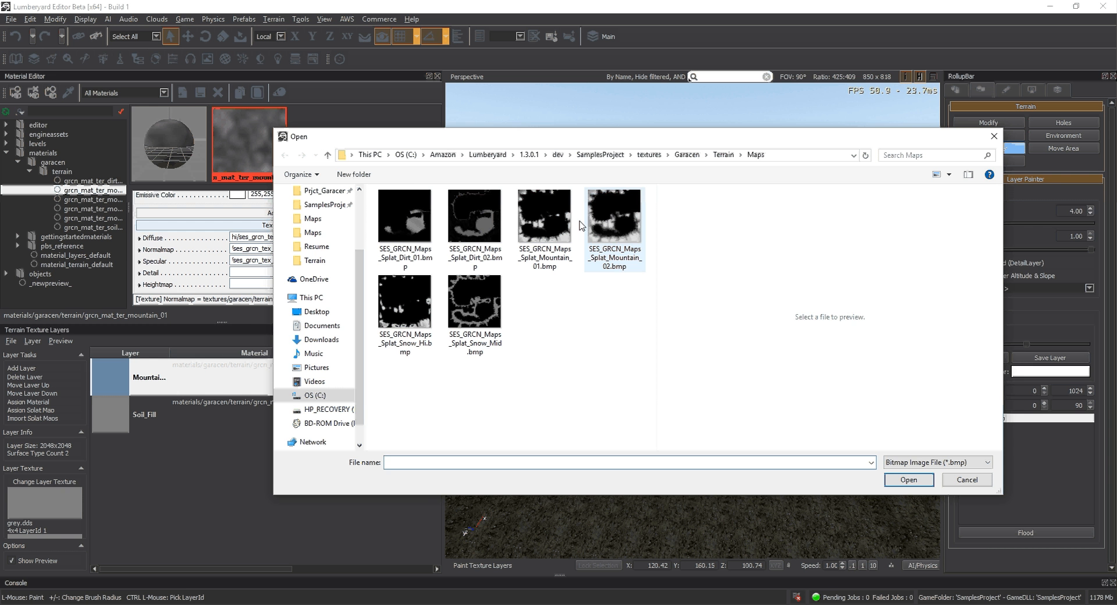
click(614, 224)
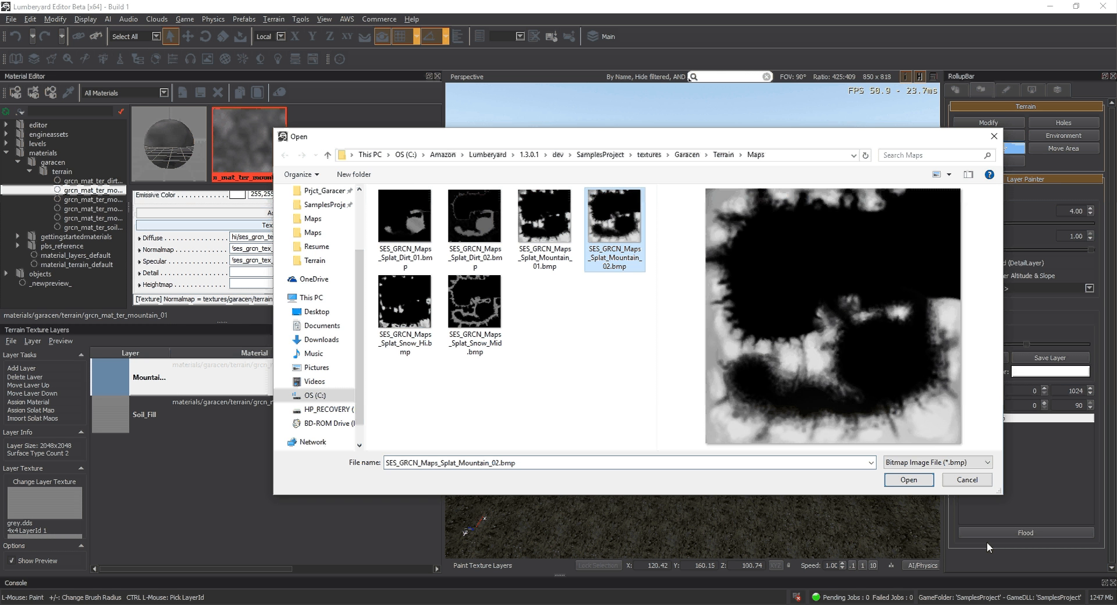
click(909, 480)
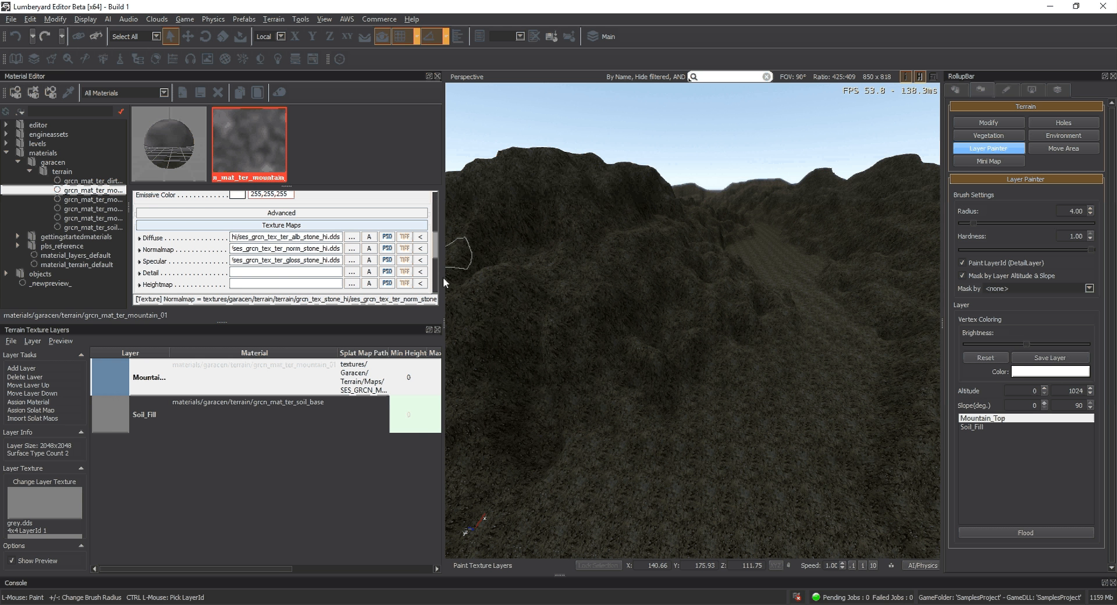
Widen the terrain texture layer list until its height, angle and brightness columns show
drag(442, 277, 445, 278)
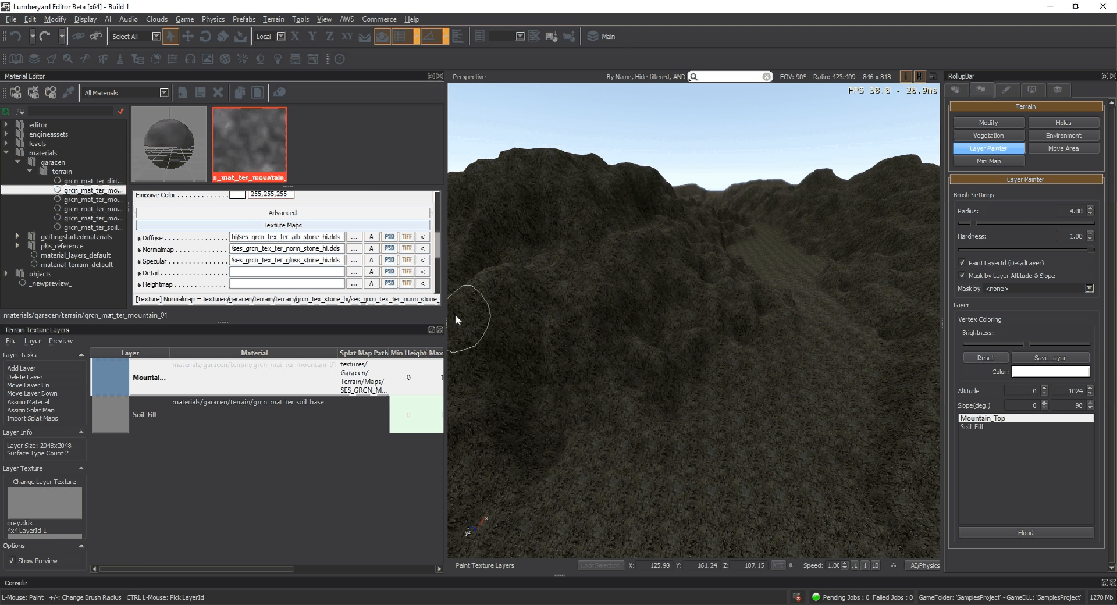
drag(445, 319, 592, 322)
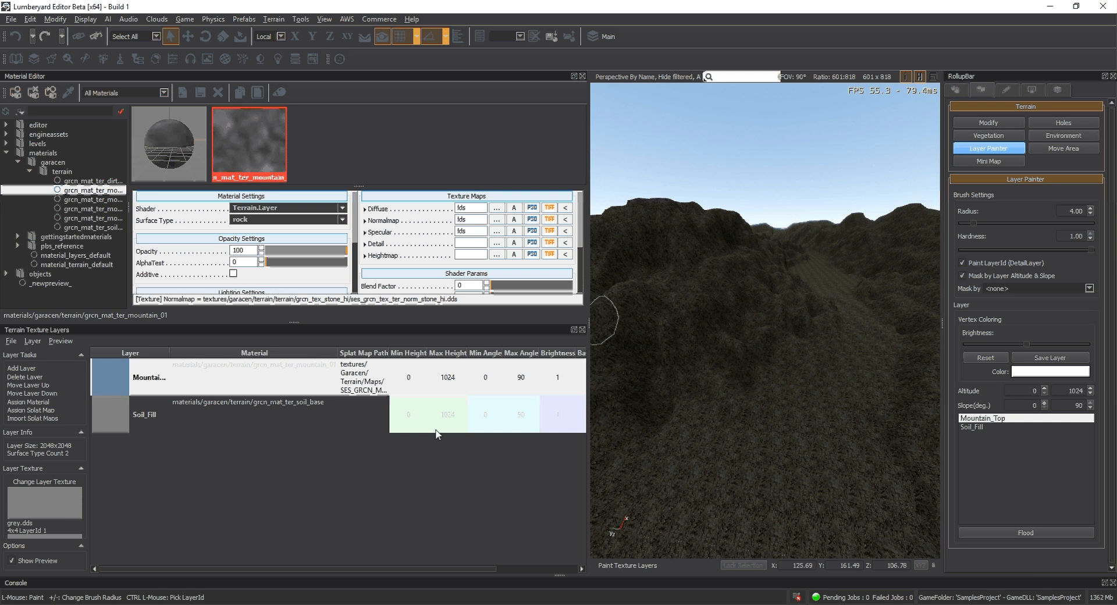
Flood the terrain with the Mountain_Top layer, and flood it again with the Soil_Fill layer
click(448, 381)
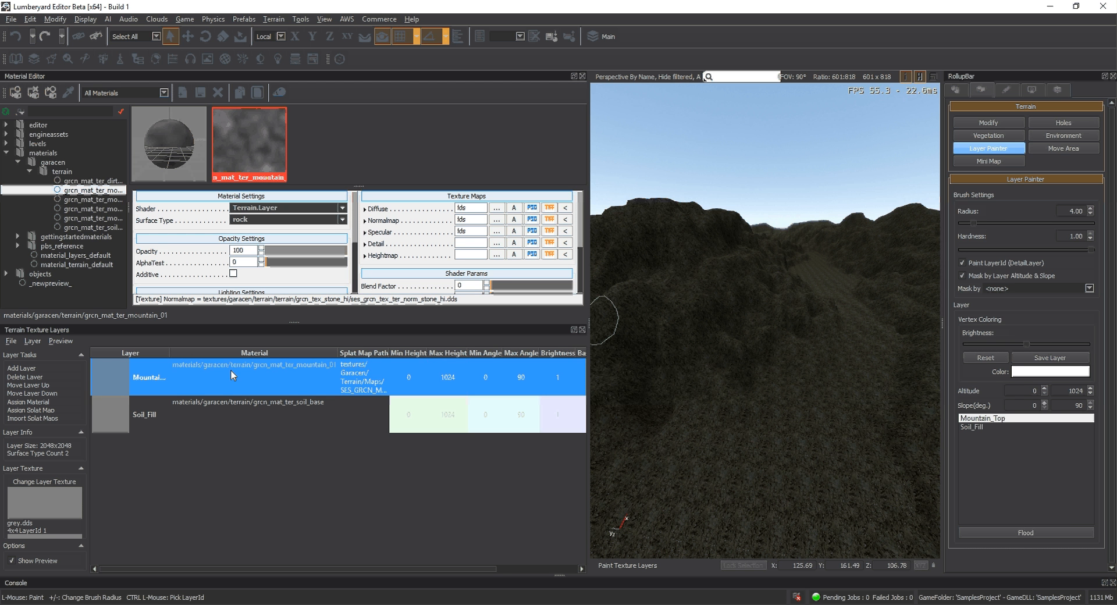
click(1012, 532)
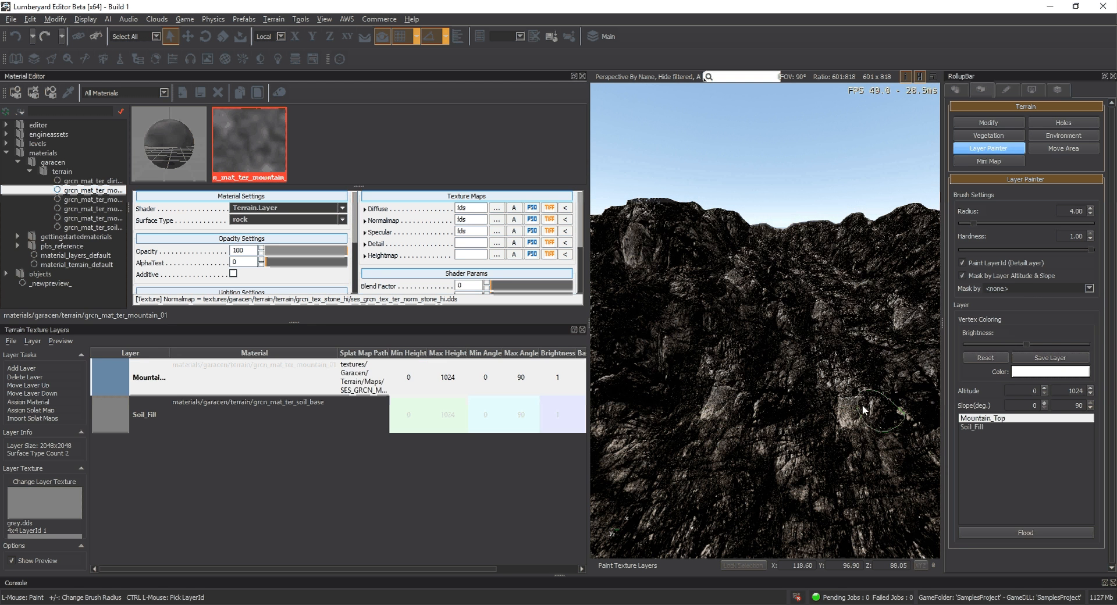
click(429, 417)
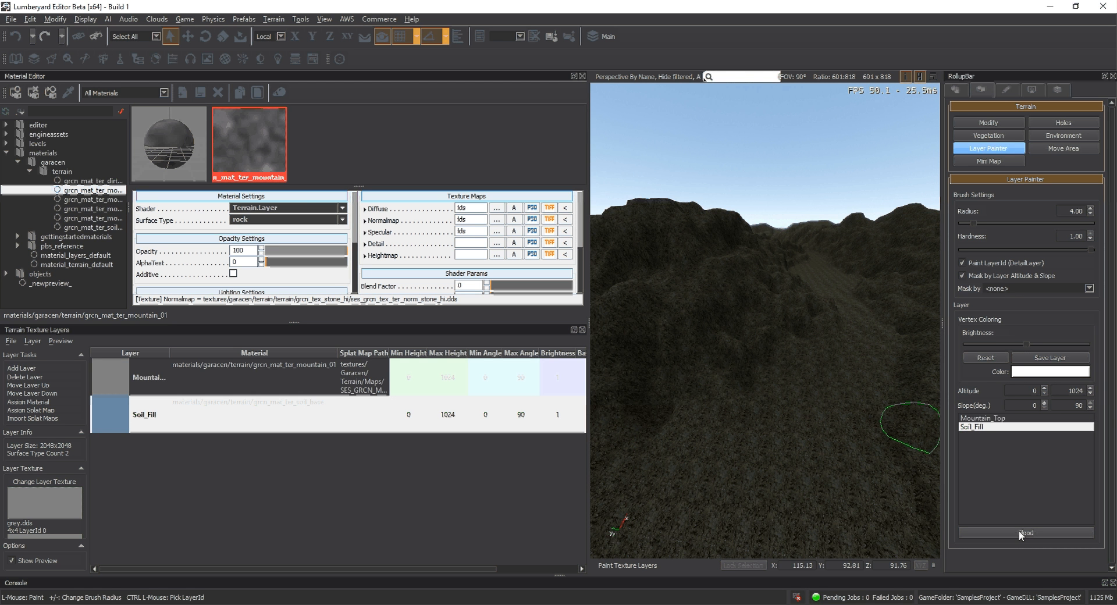
click(979, 427)
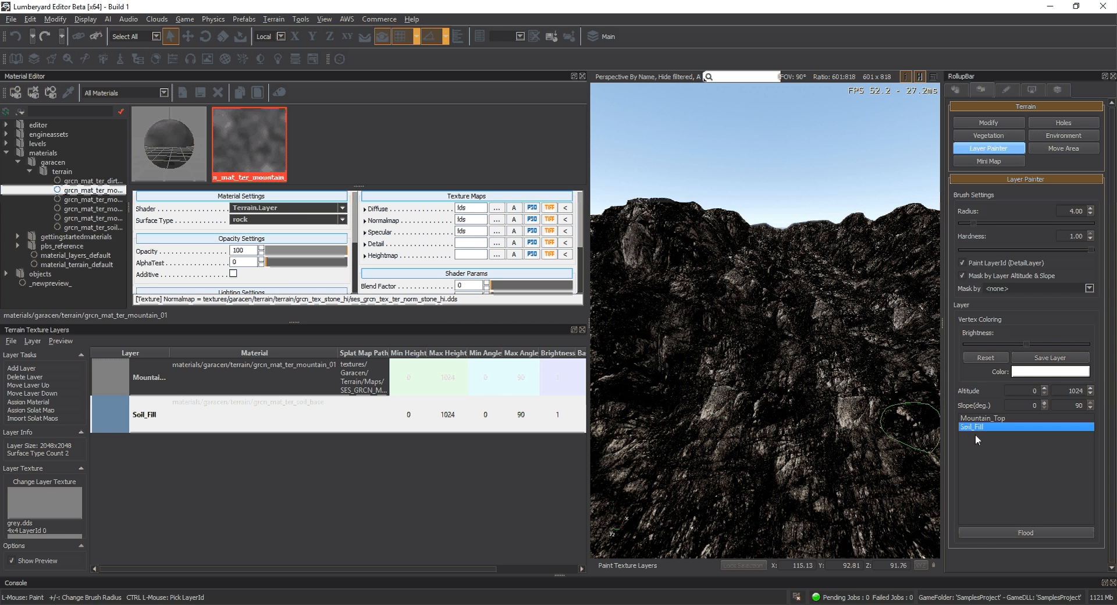
click(985, 418)
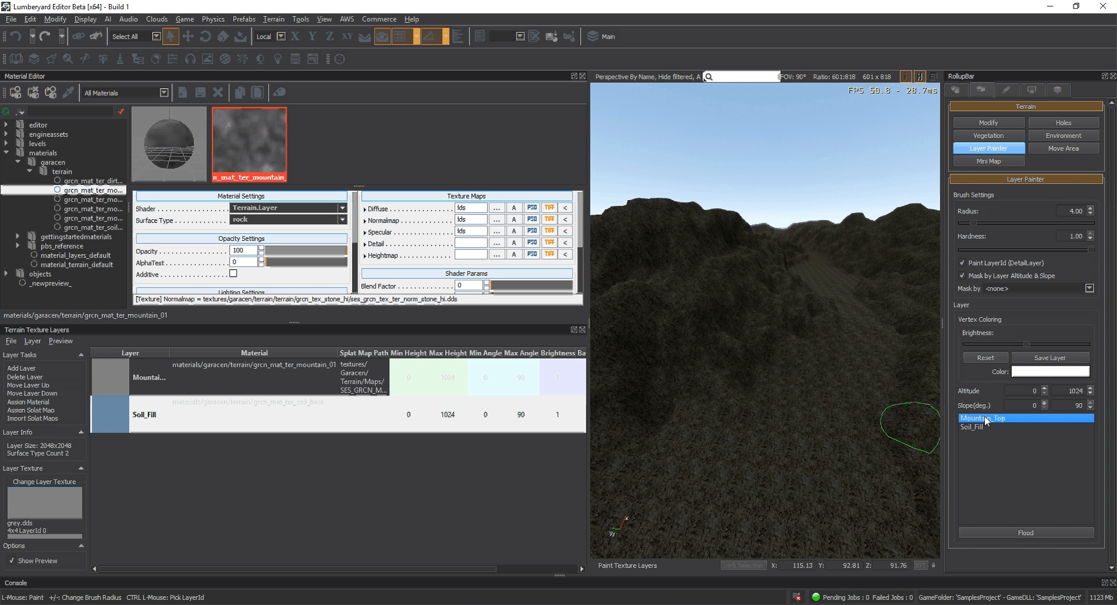
Generate the terrain texture for the level
click(355, 476)
scroll(350, 567, right, 3)
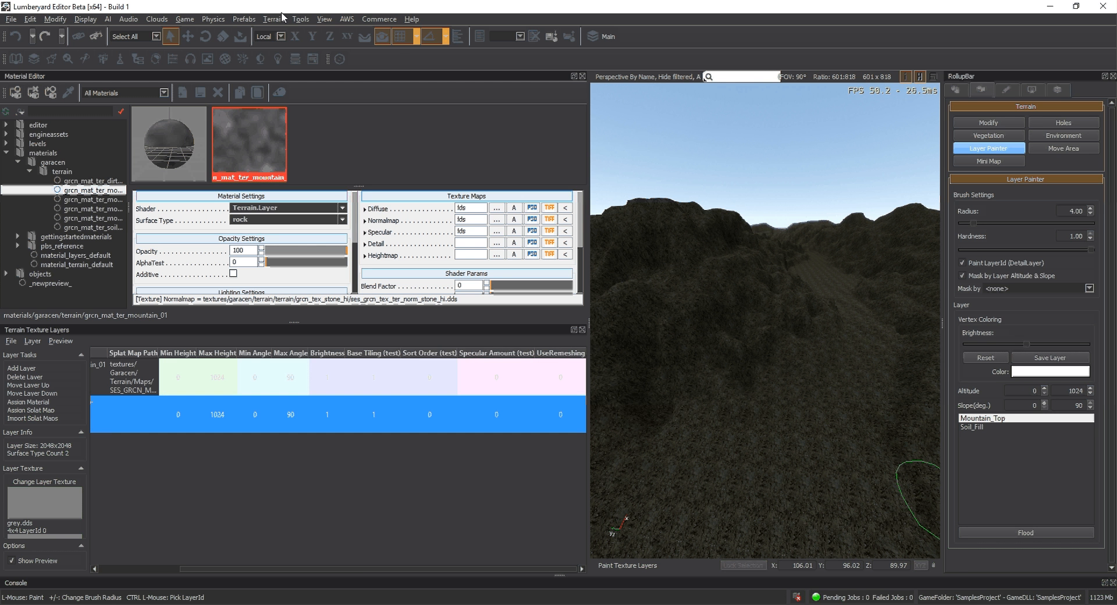
click(272, 18)
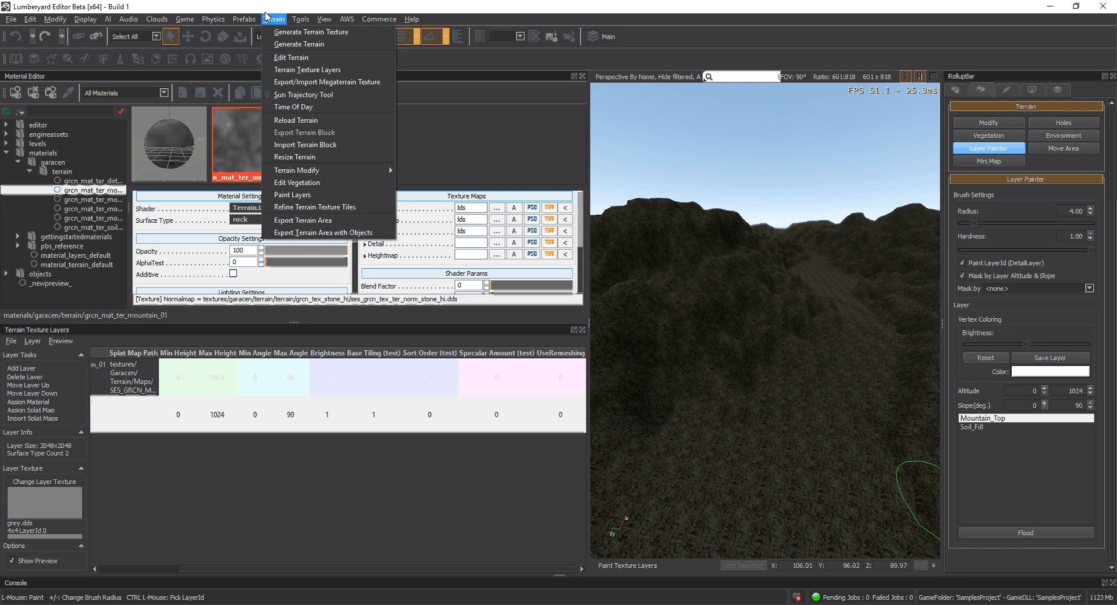
click(288, 31)
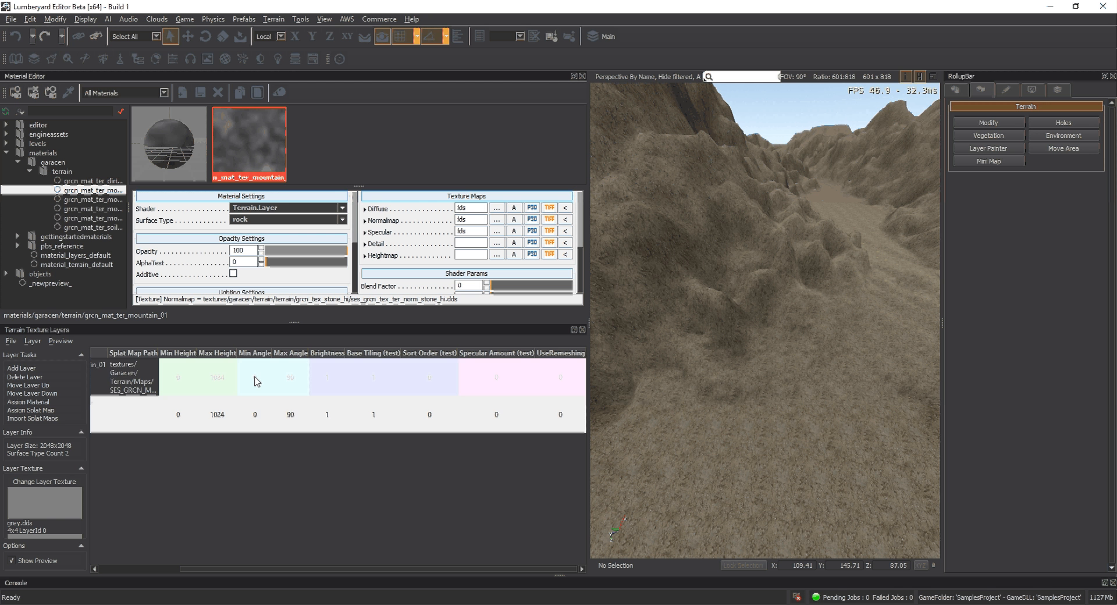
click(256, 382)
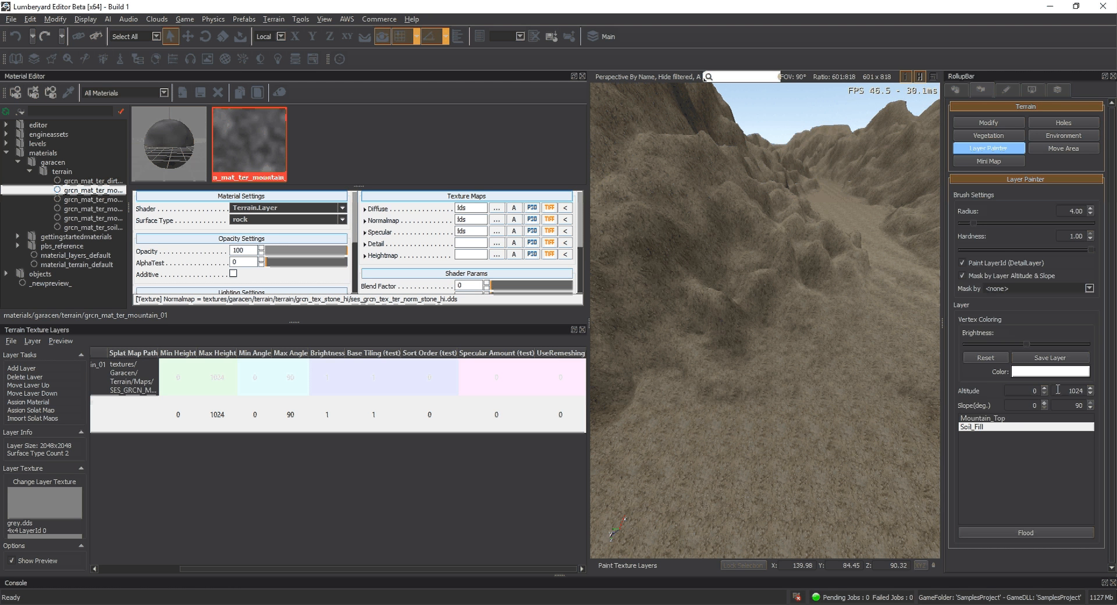
click(1038, 417)
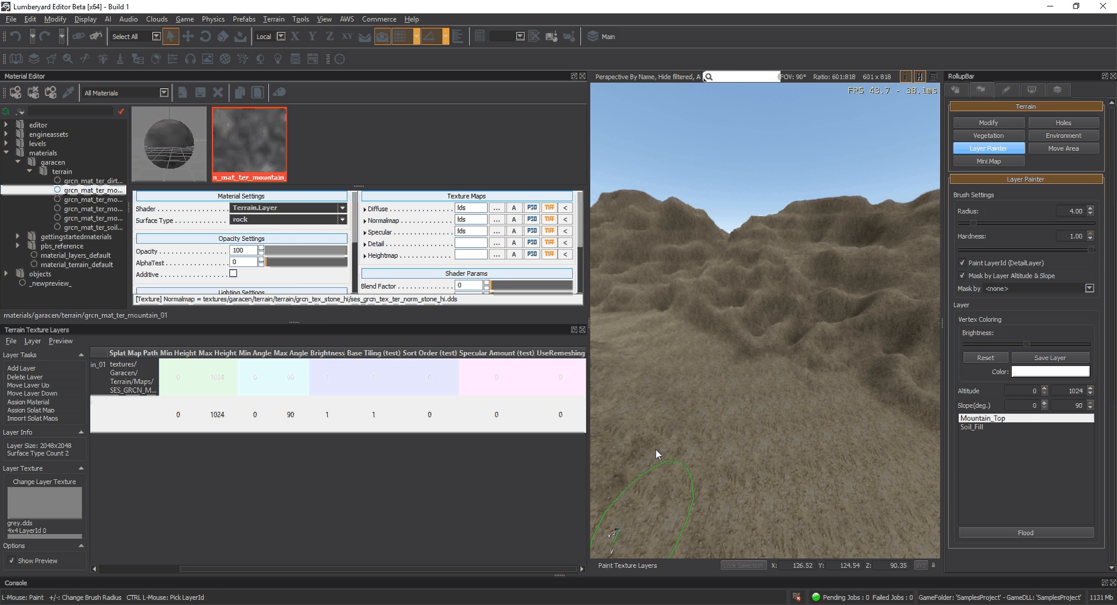
right_drag(656, 449, 604, 457)
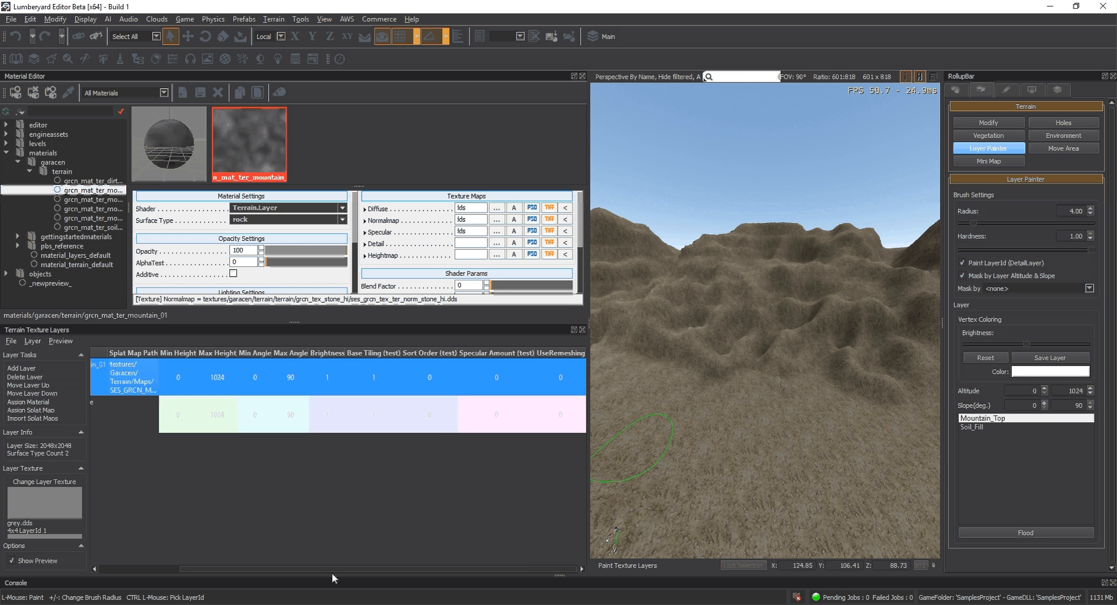
Add a new terrain texture layer and move it up above Mountain_Top in the layer order
scroll(334, 571, left, 3)
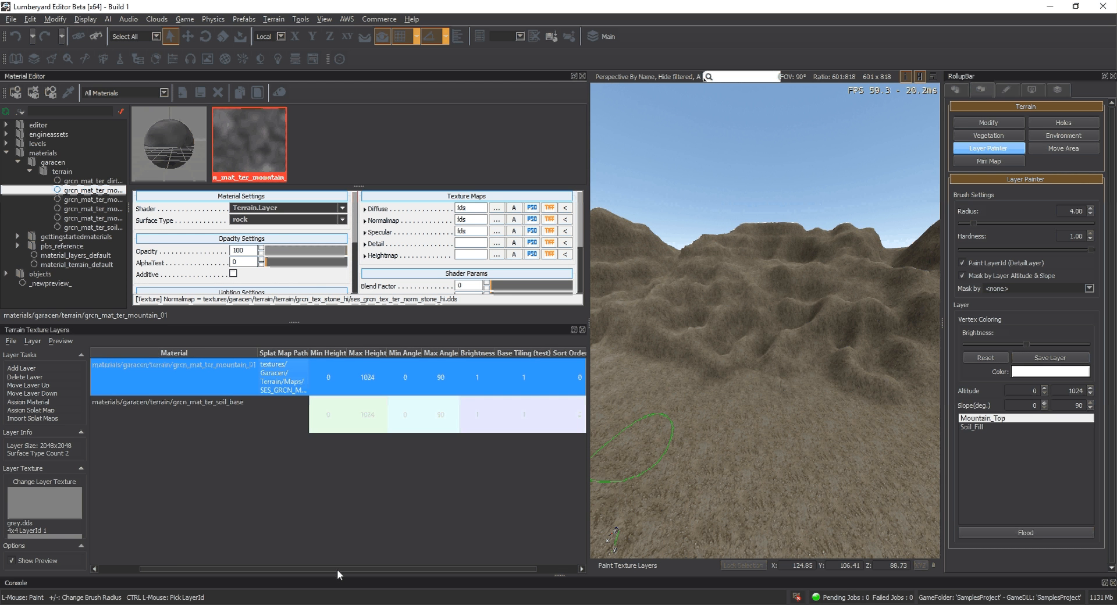
drag(337, 569, 427, 572)
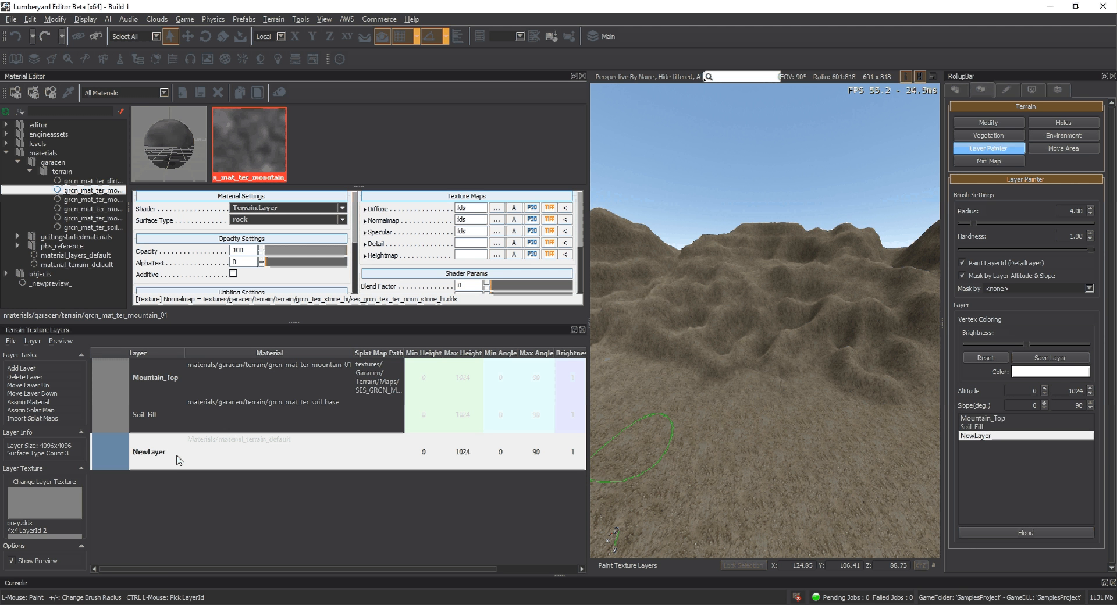
click(29, 385)
click(29, 385)
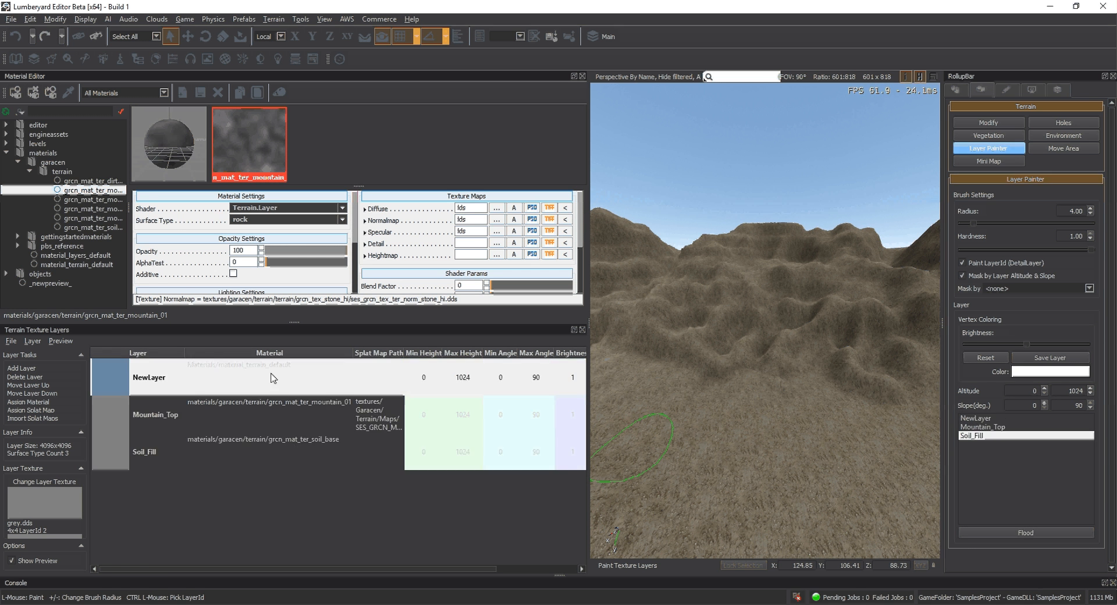
Assign the material grcn_mat_ter_mountain_02 to the new terrain texture layer
click(272, 378)
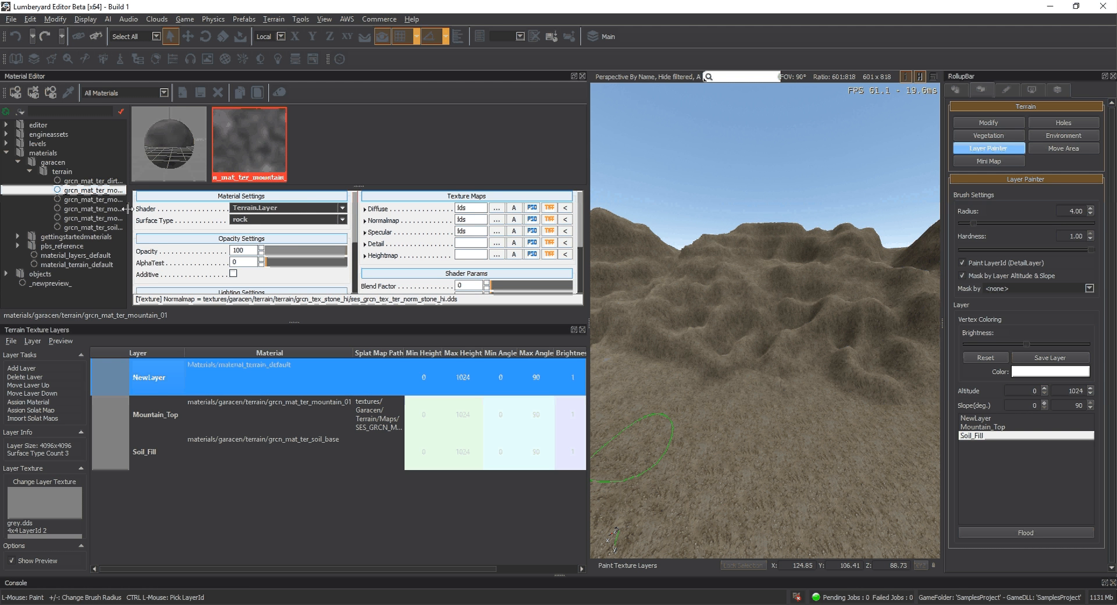
drag(127, 209, 150, 209)
click(105, 199)
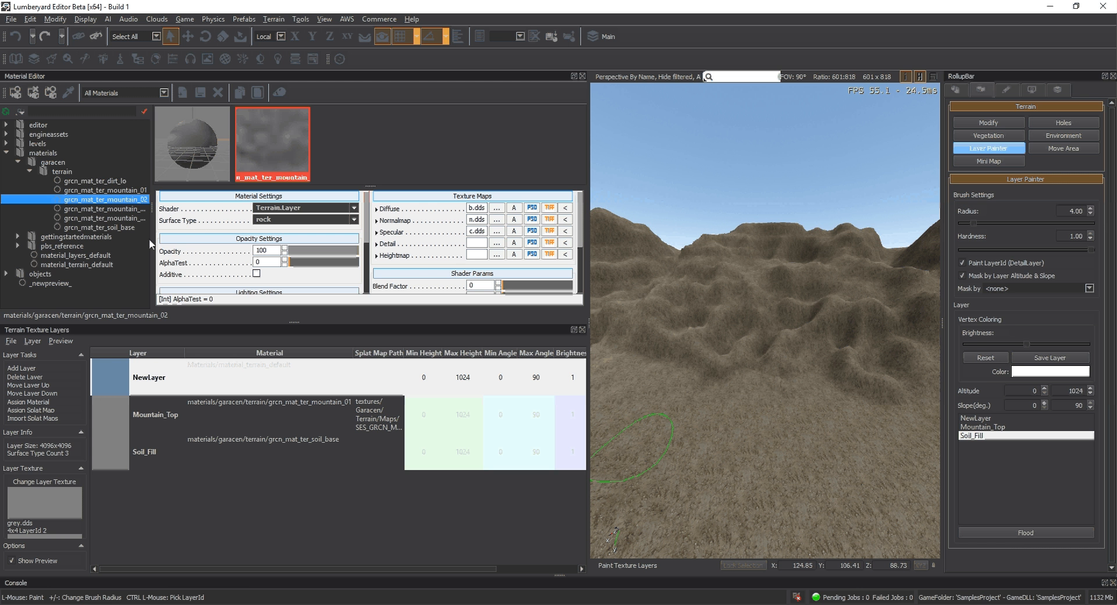
click(28, 402)
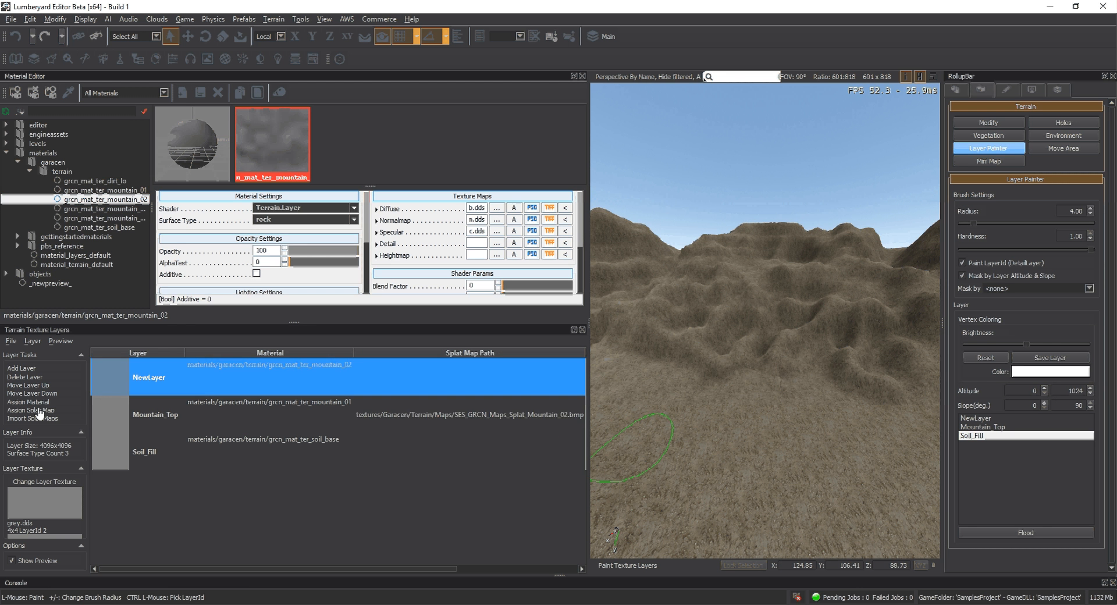
Assign SES_GRCN_Maps_Splat_Mountain_01.bmp from SamplesProject/textures/Garacen/Terrain/Maps as the new layer's splat map
click(38, 410)
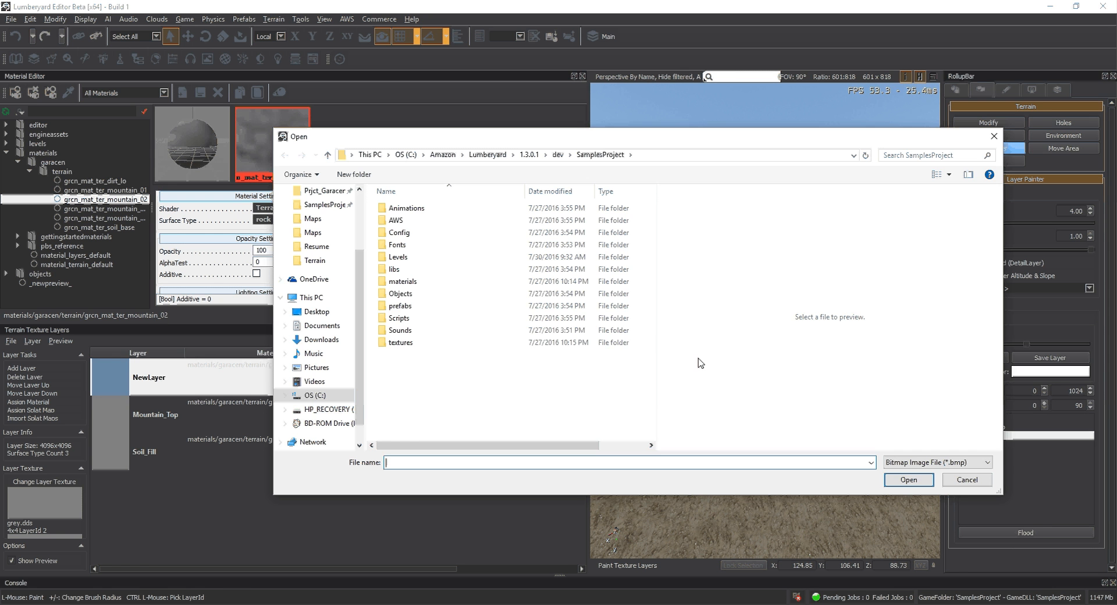
double_click(401, 342)
click(405, 234)
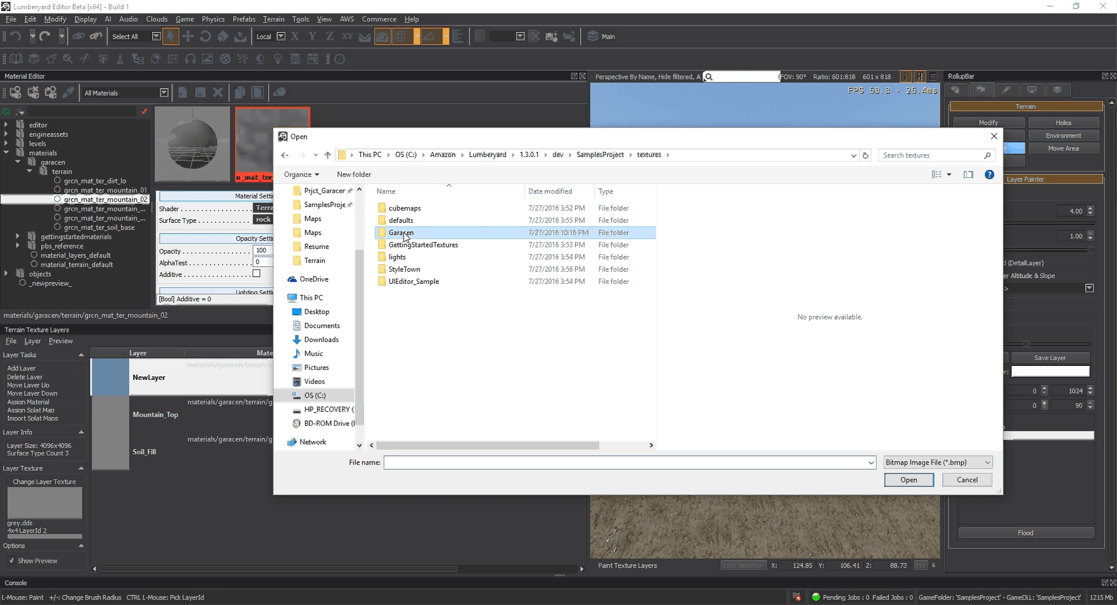
double_click(406, 234)
double_click(401, 208)
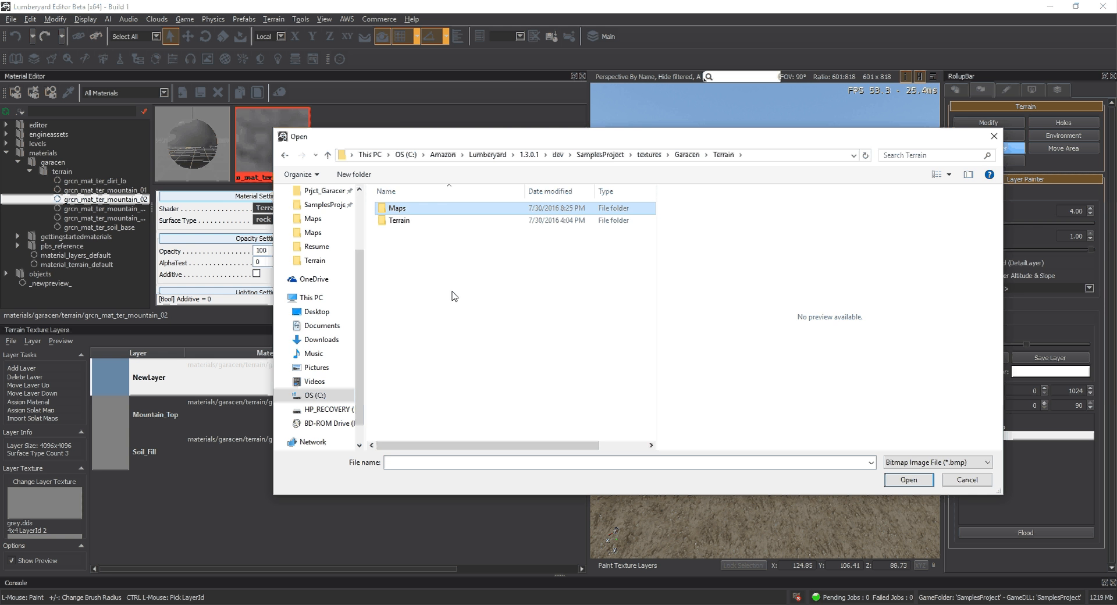
key(Return)
click(522, 227)
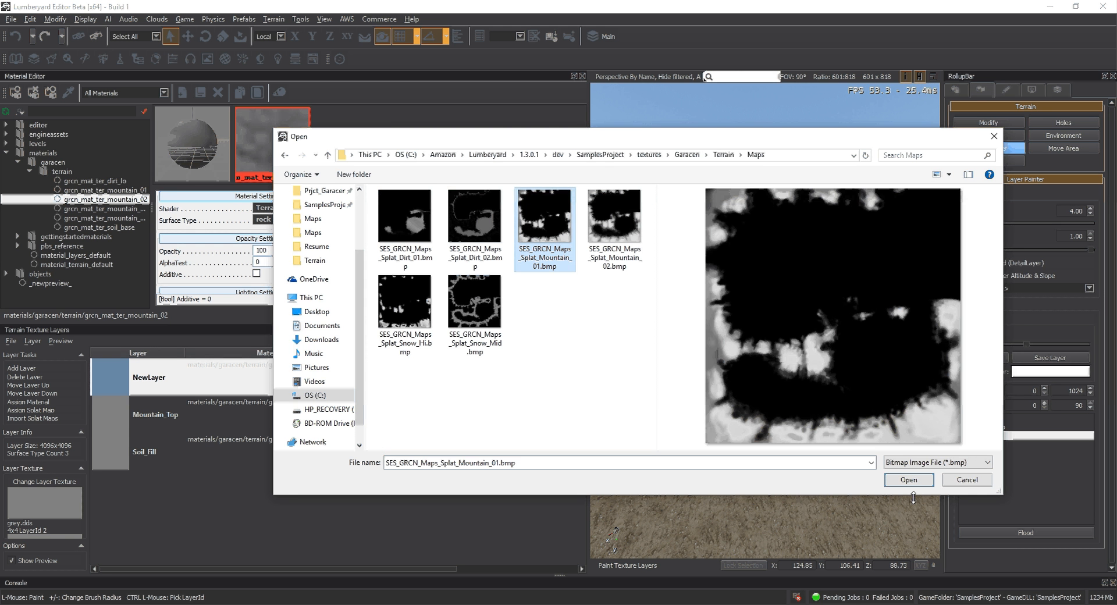
click(909, 479)
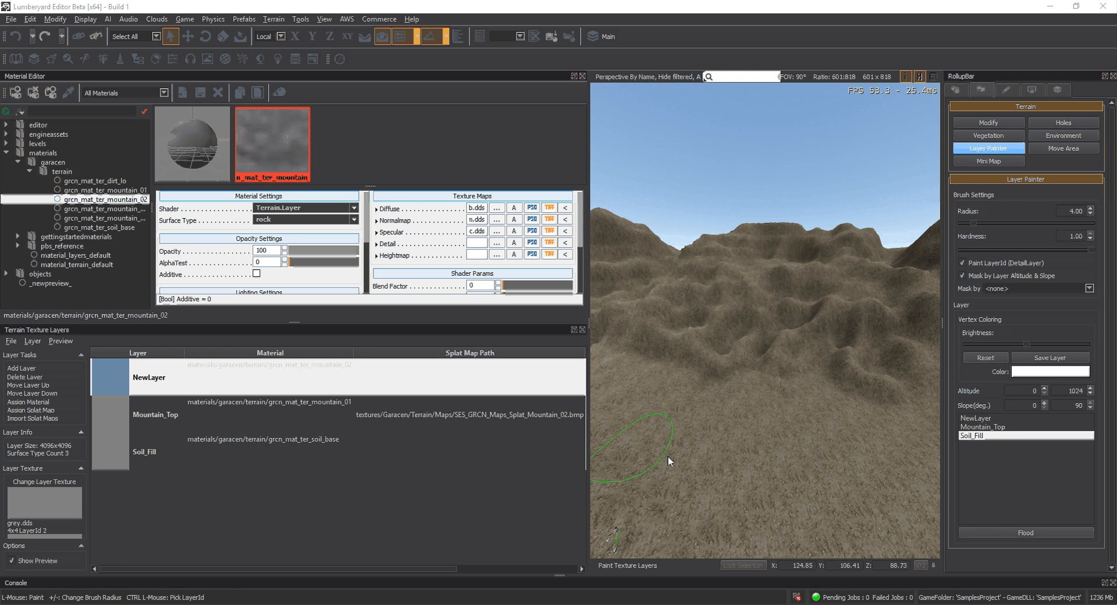
Rename the new layer as Mountain_02 and import the assigned splat maps
double_click(145, 383)
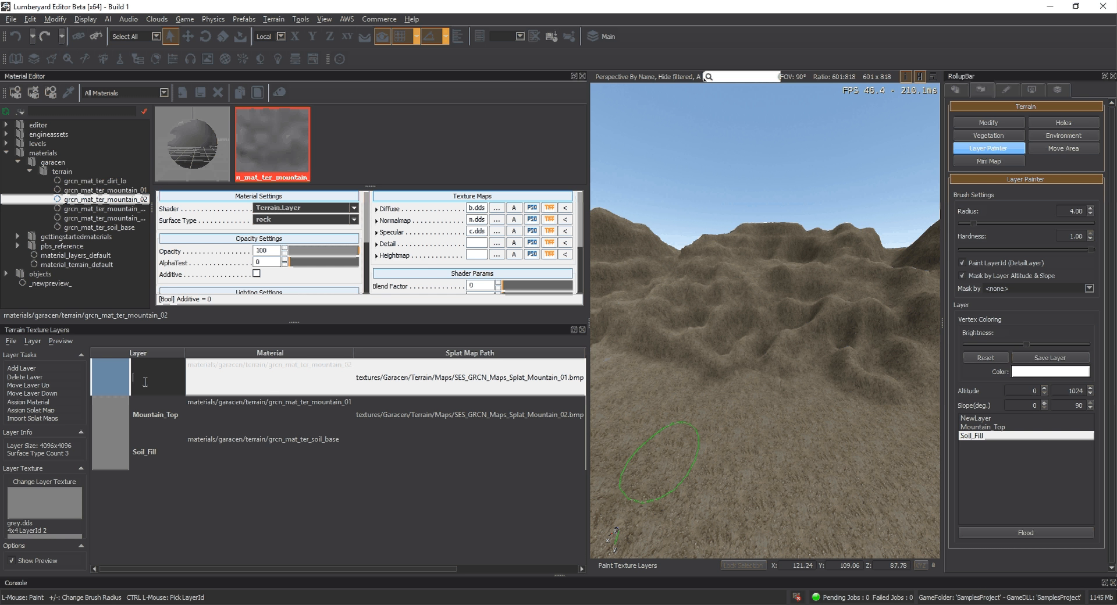
text(Mountain_02)
key(Return)
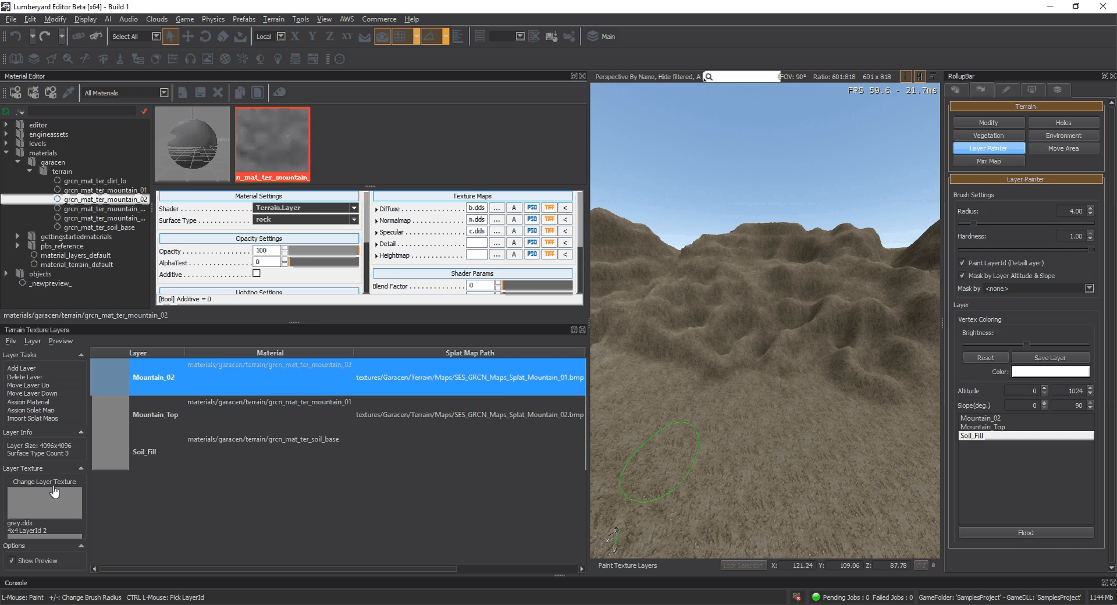
click(26, 419)
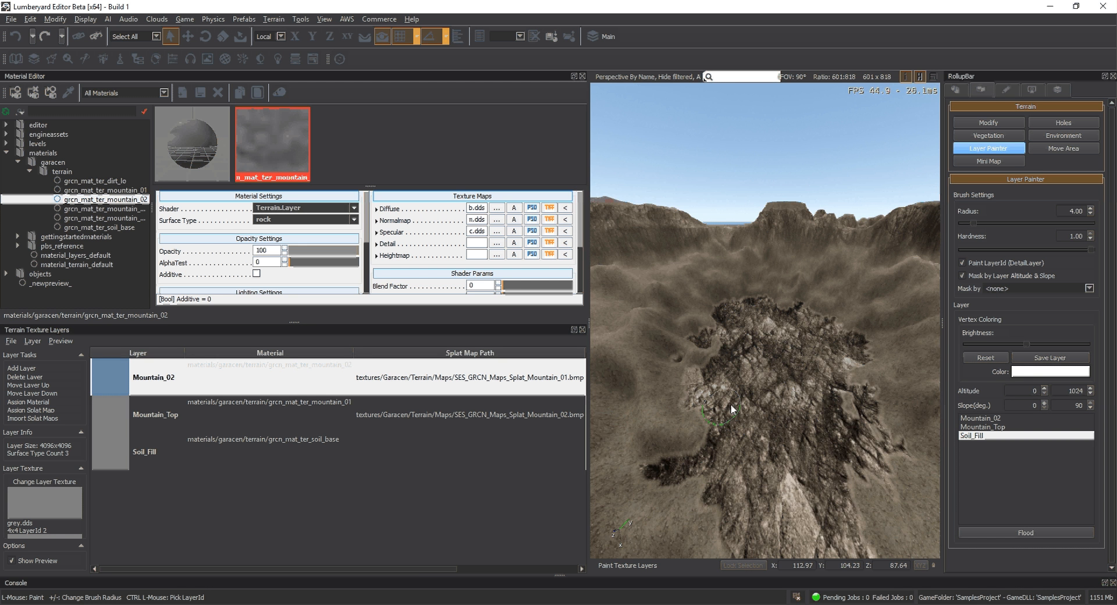
right_drag(731, 409, 724, 406)
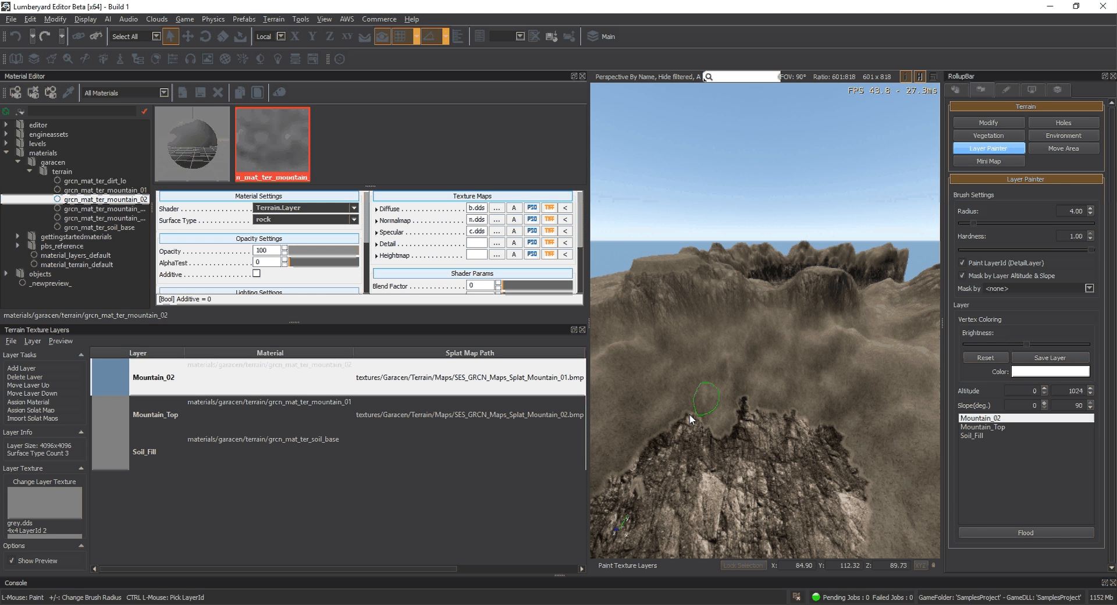
Flood the whole terrain with the Soil_Fill layer
click(359, 466)
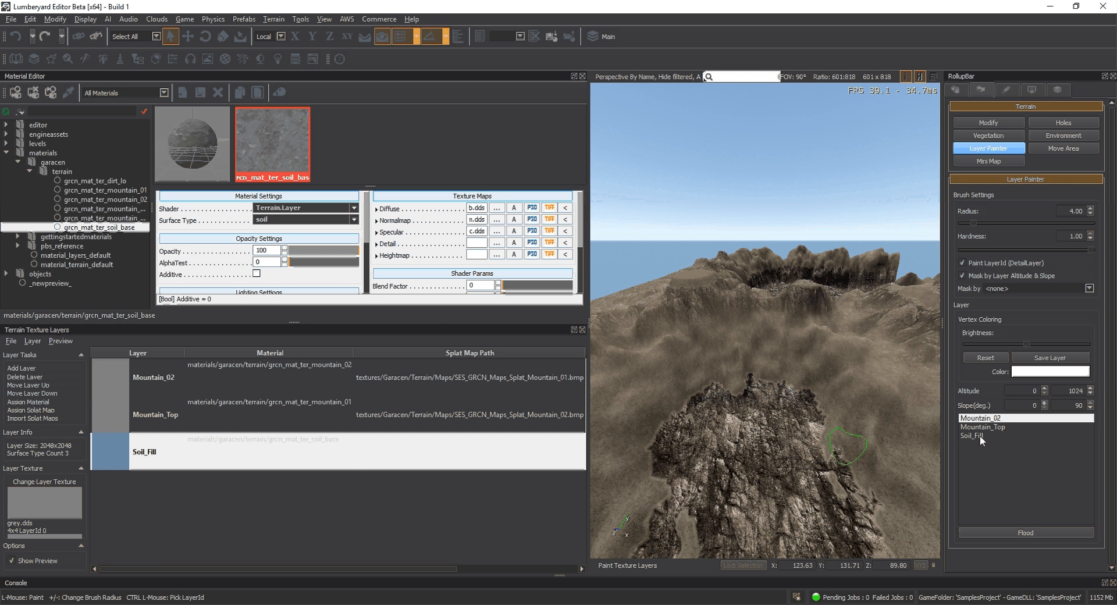
click(980, 435)
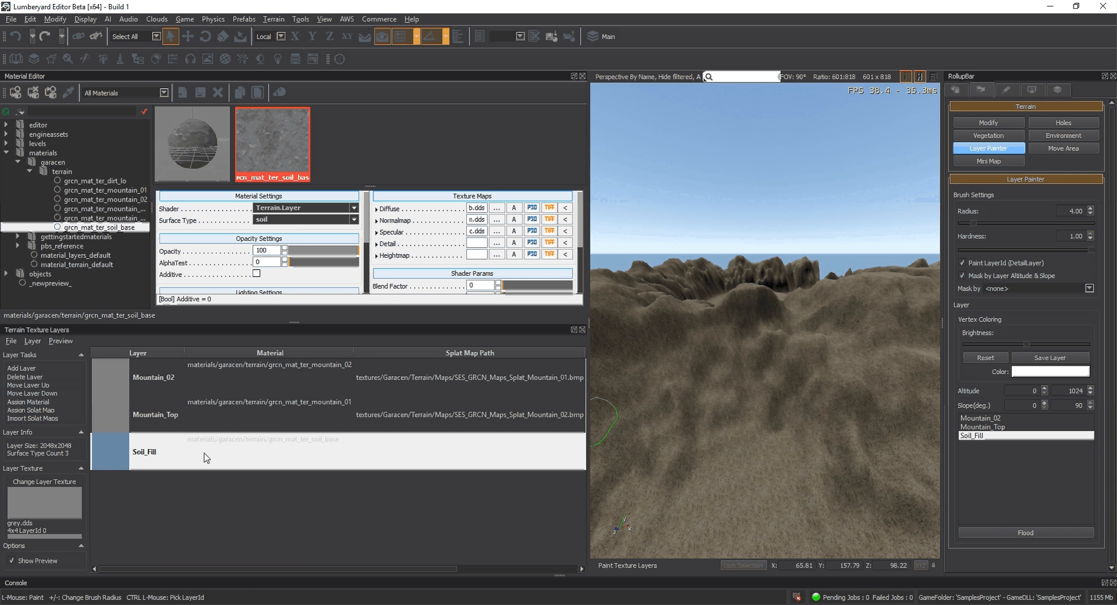
Try to flood the terrain with the Mountain_Top layer and with the Mountain_02 layer
click(207, 421)
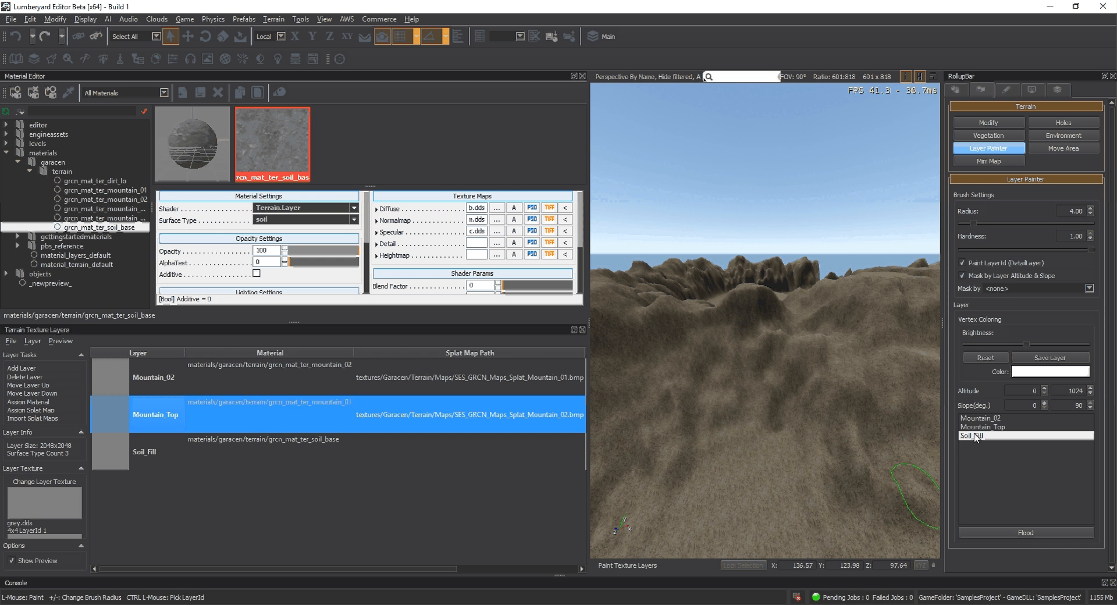
click(977, 428)
click(1027, 533)
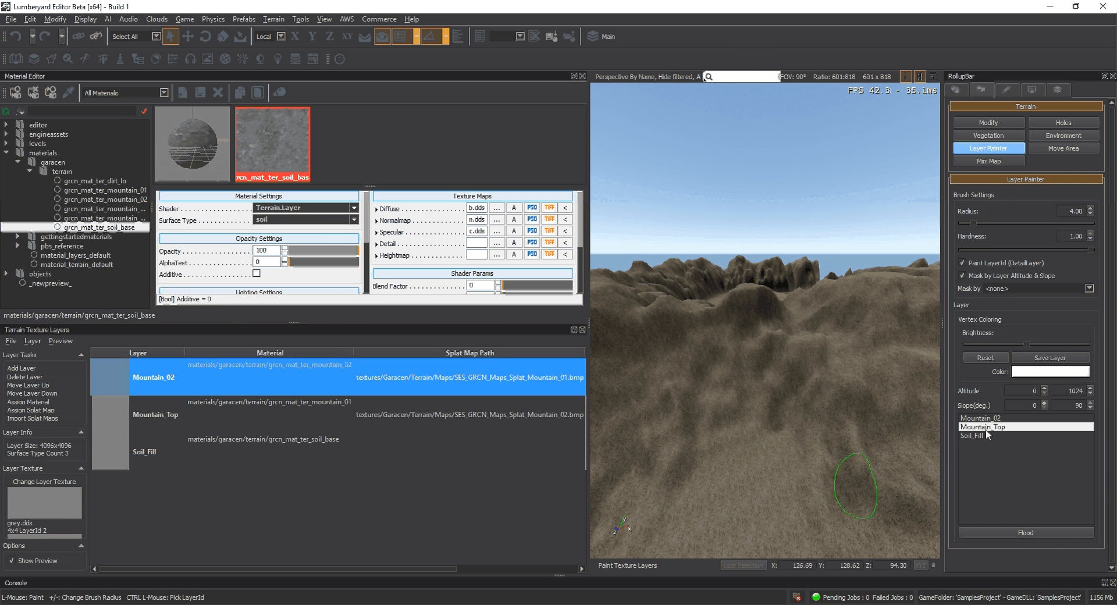
click(985, 419)
click(1035, 536)
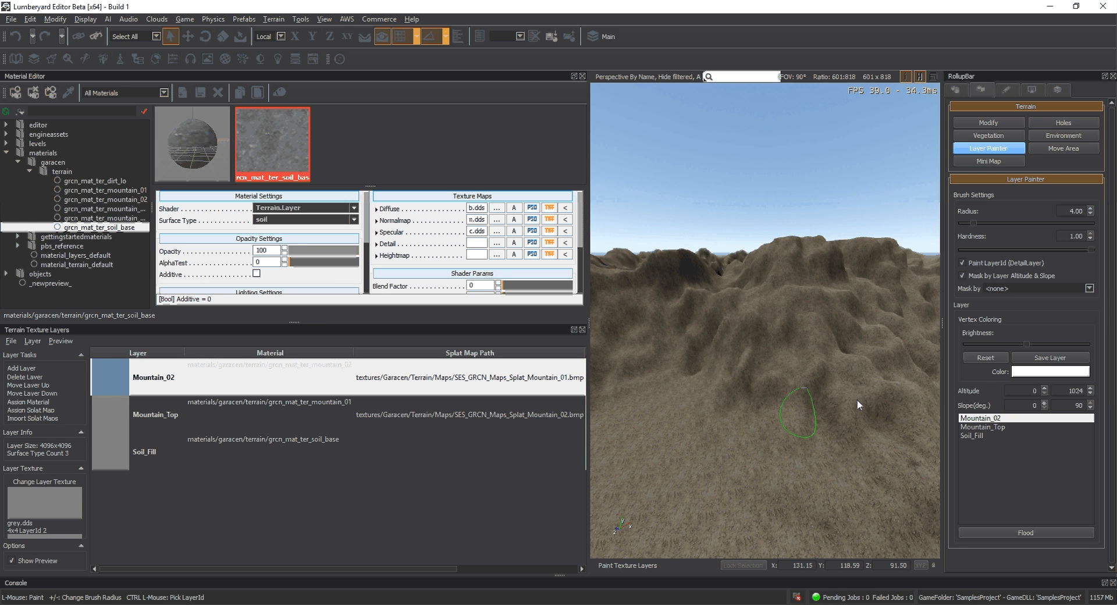
Paint a test stroke of the Mountain_02 layer down the mountain slope and undo it
drag(857, 400, 803, 492)
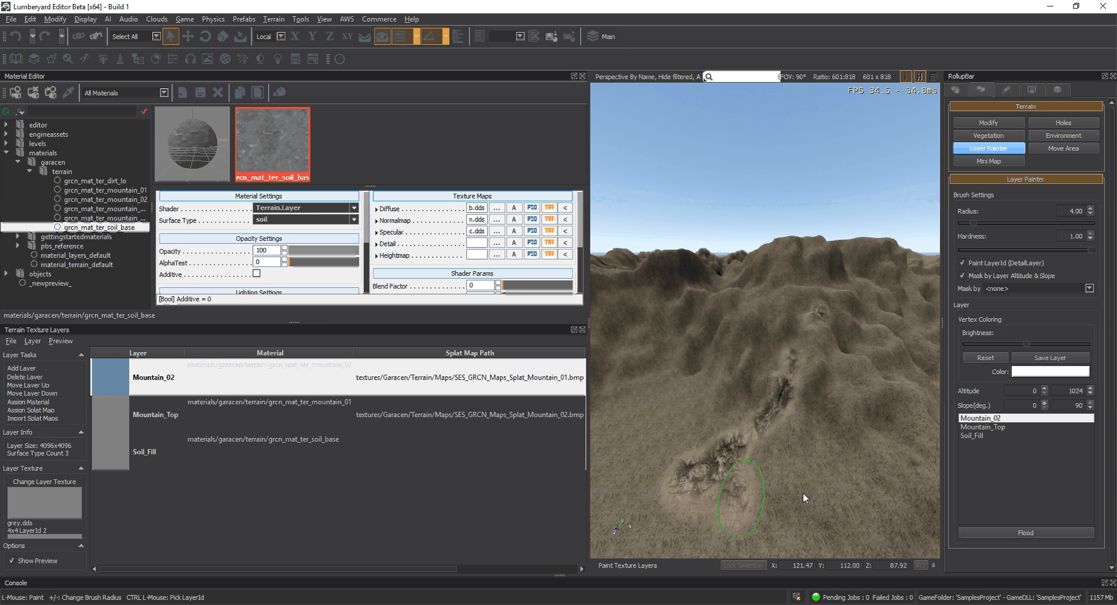
key(ctrl+z)
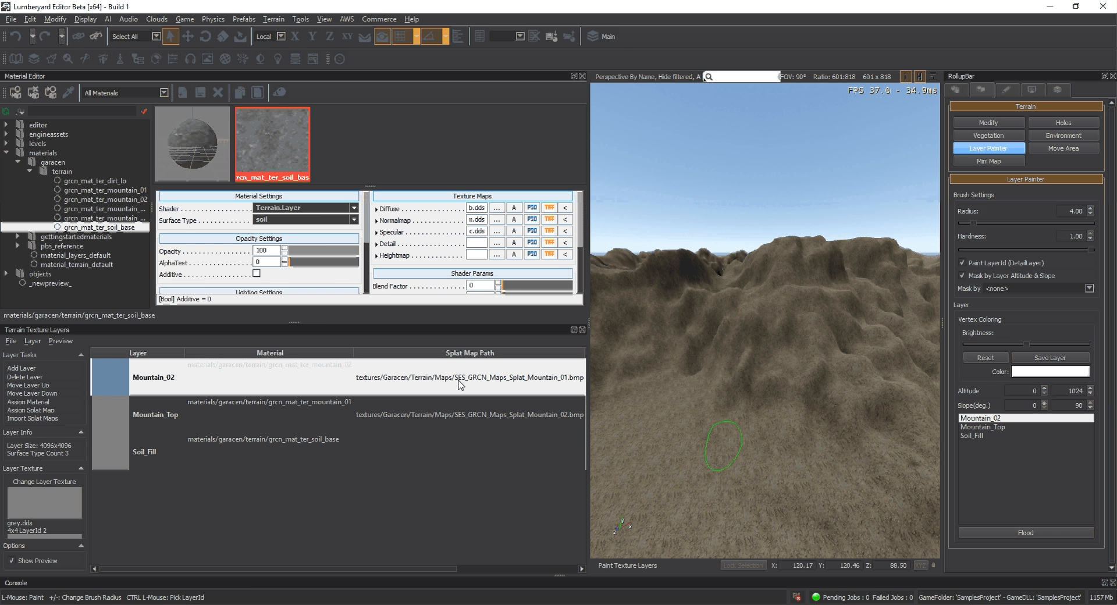
click(461, 385)
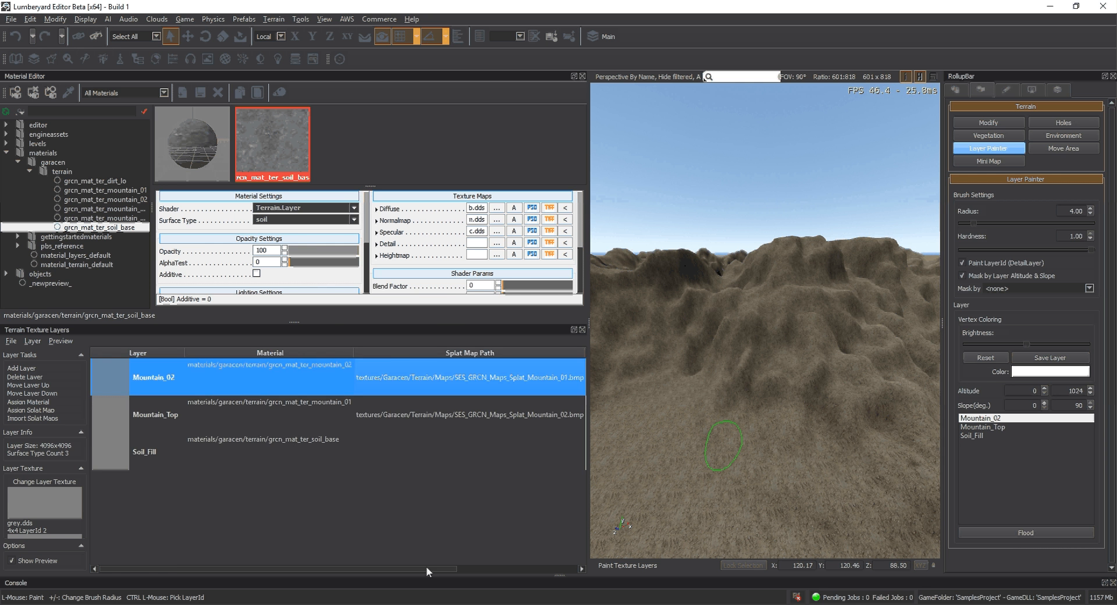
drag(426, 567, 348, 564)
click(783, 341)
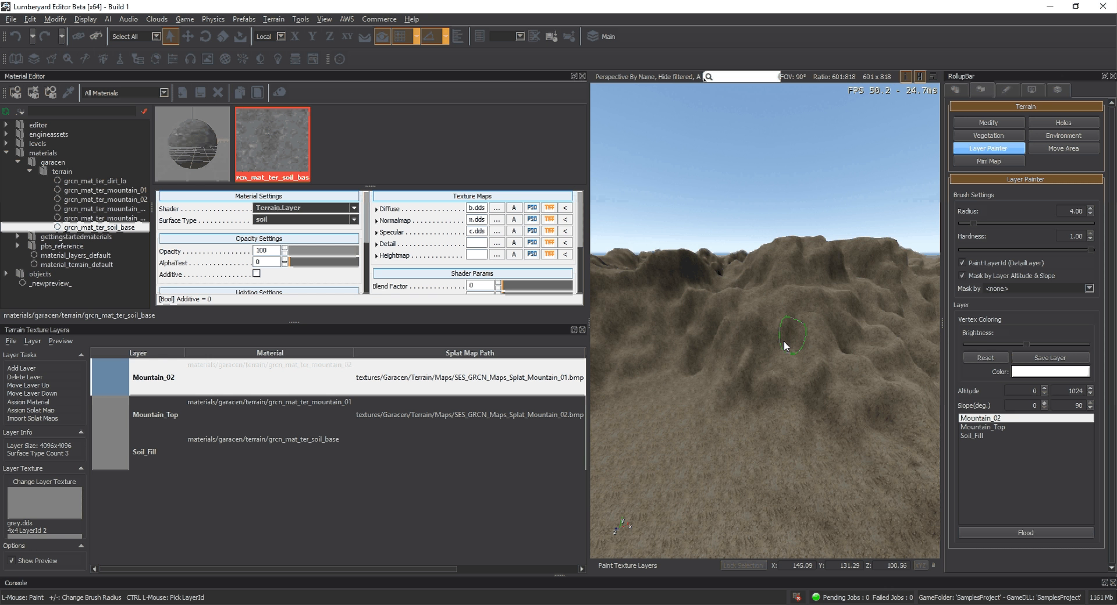
Widen the perspective viewport and examine the Mountain_Top layer's material, splat map path, and height and angle limits
right_drag(784, 341, 791, 339)
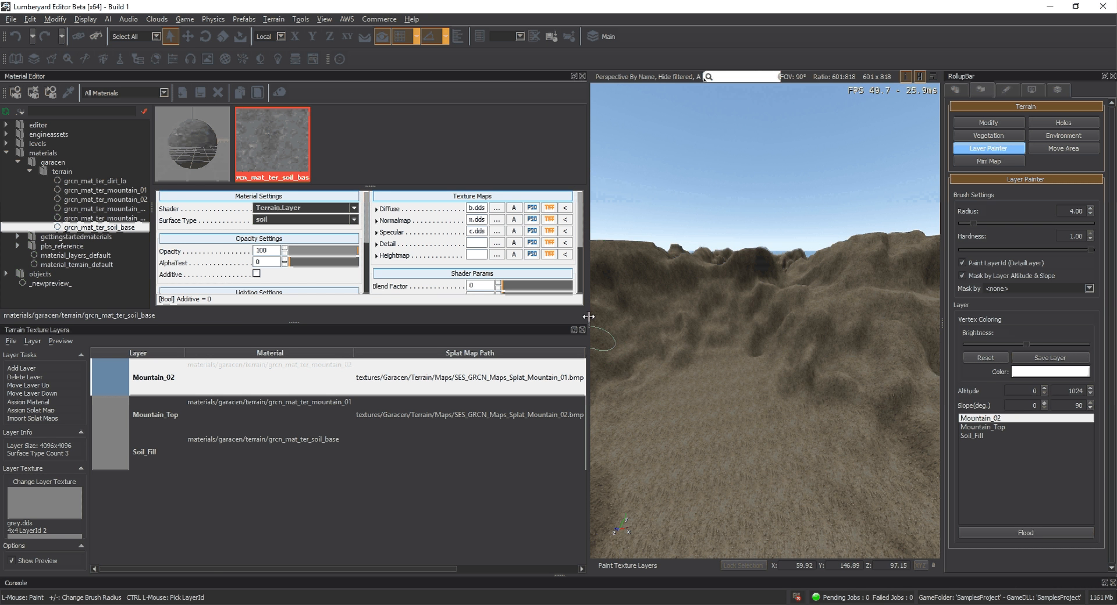
drag(589, 317, 476, 322)
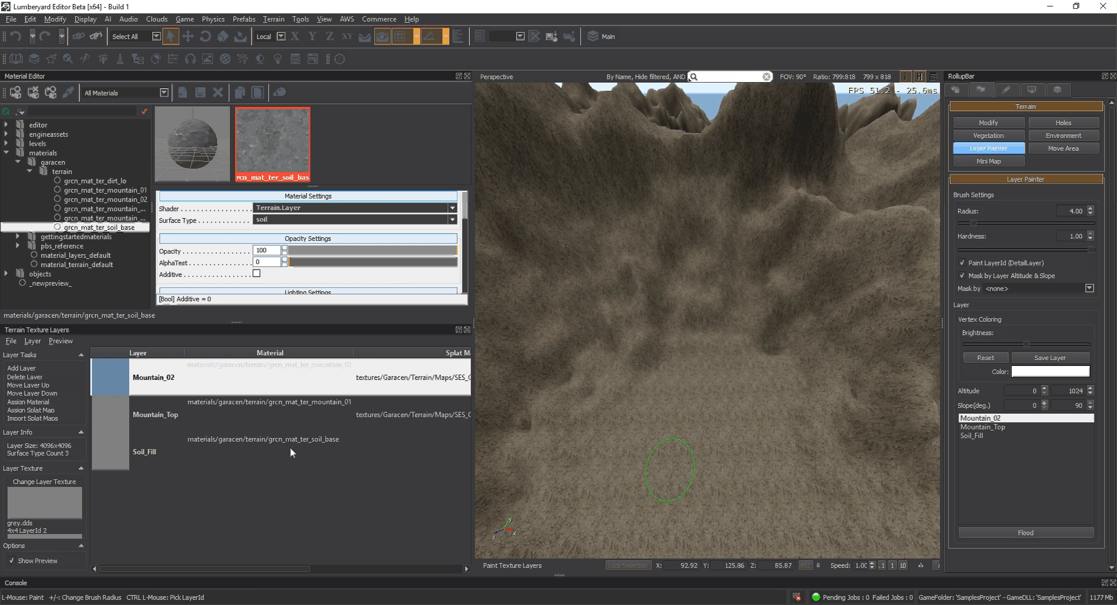
click(285, 414)
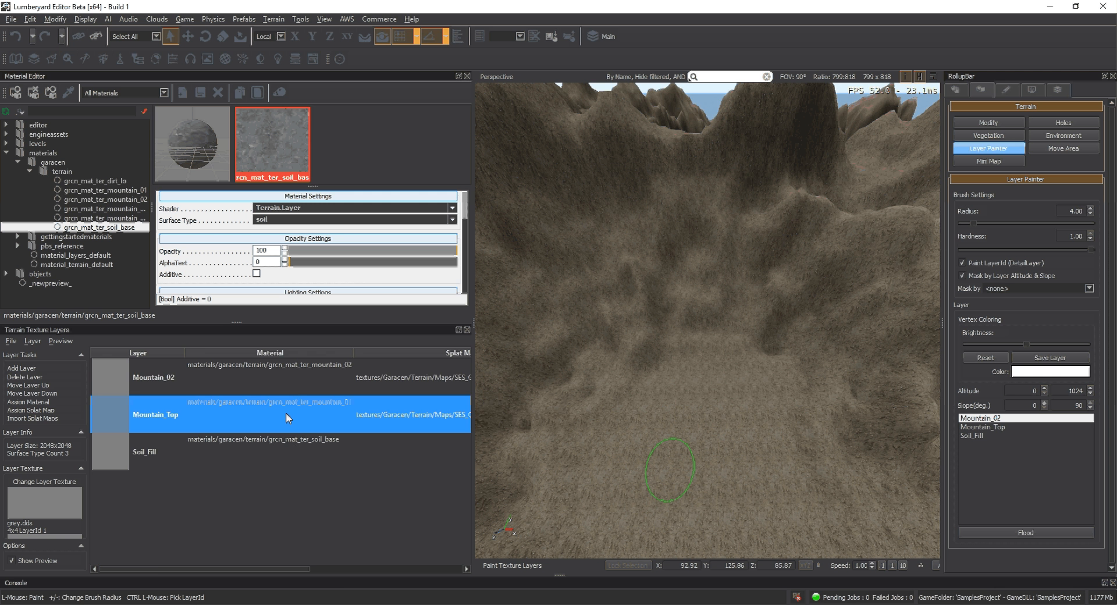
drag(280, 568, 341, 577)
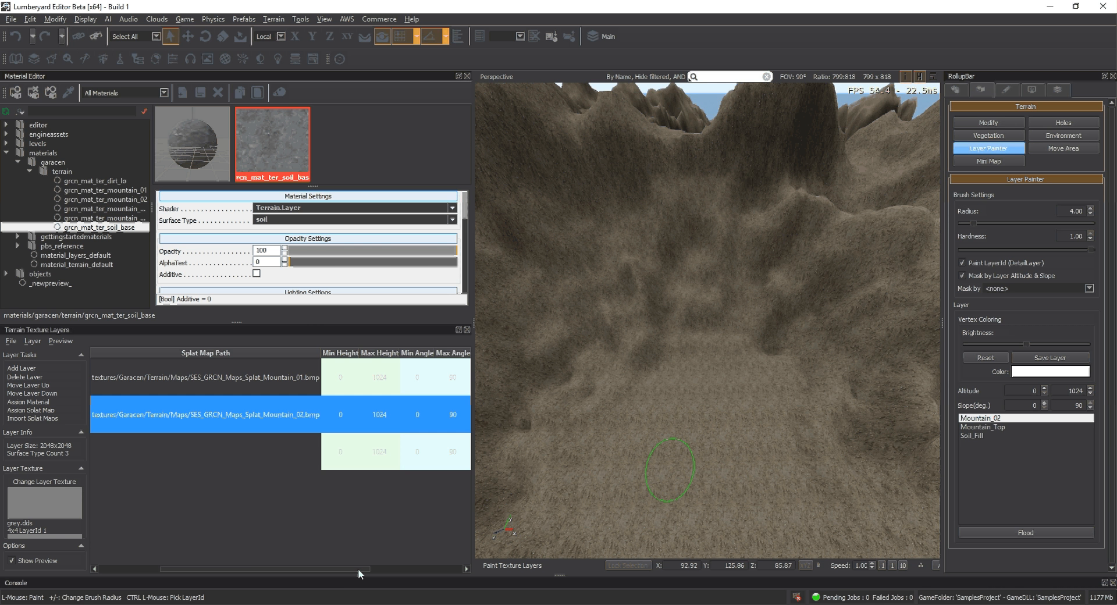
drag(359, 570, 260, 572)
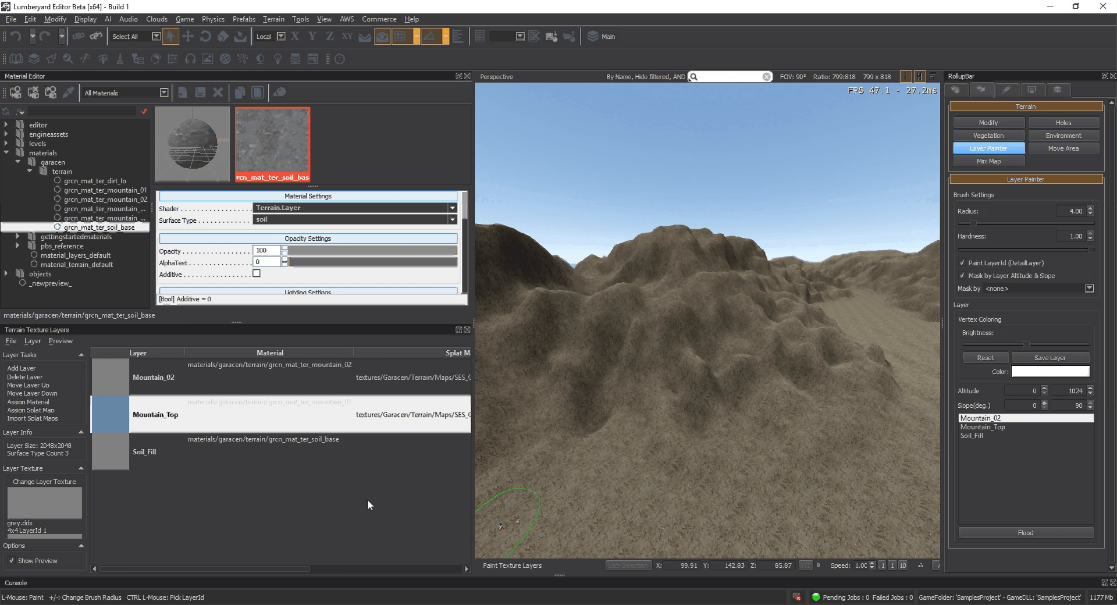
drag(256, 568, 286, 569)
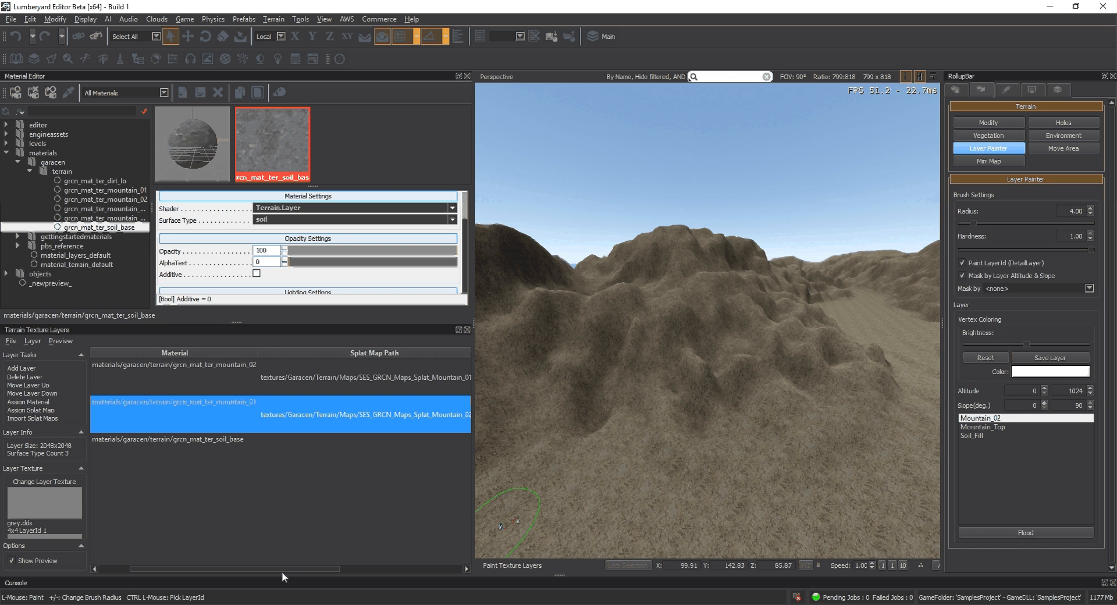
drag(282, 572, 312, 571)
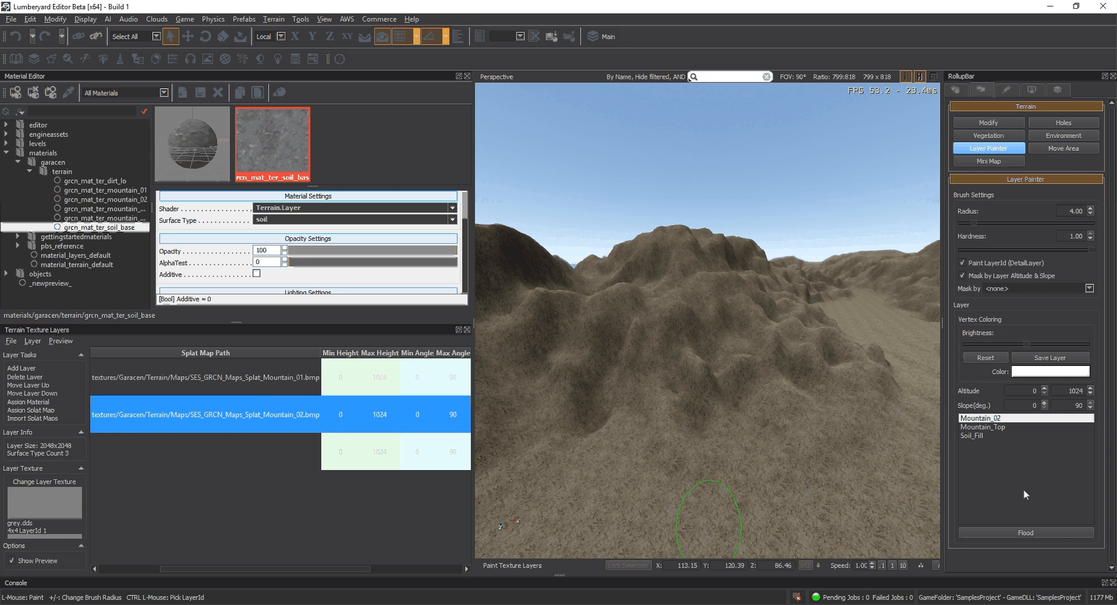
Try to flood the terrain with the Mountain_Top layer and inspect the mountain slopes
click(983, 436)
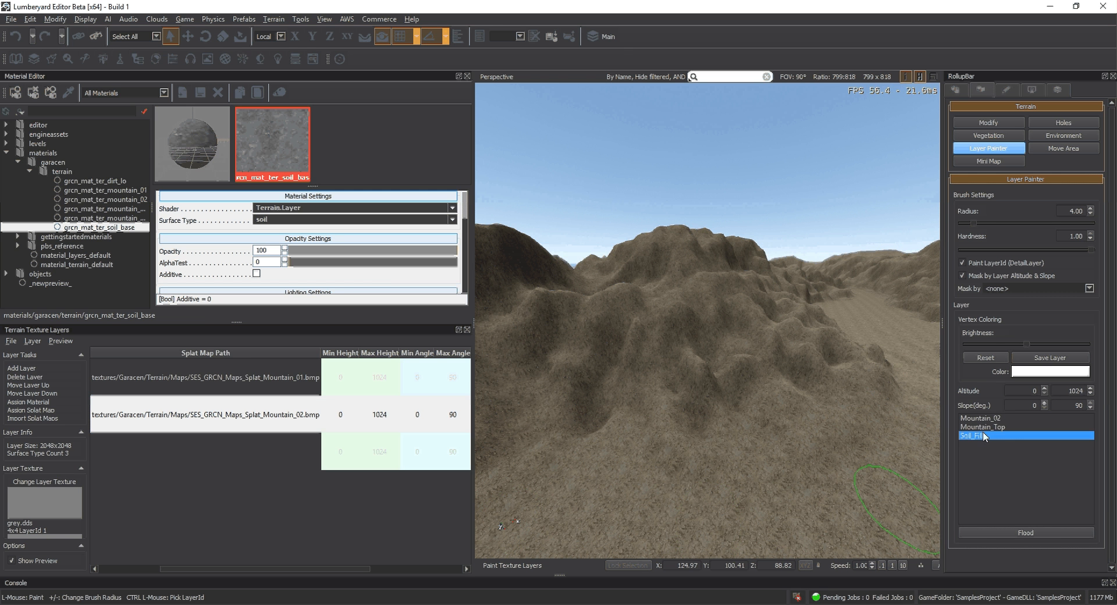
click(983, 427)
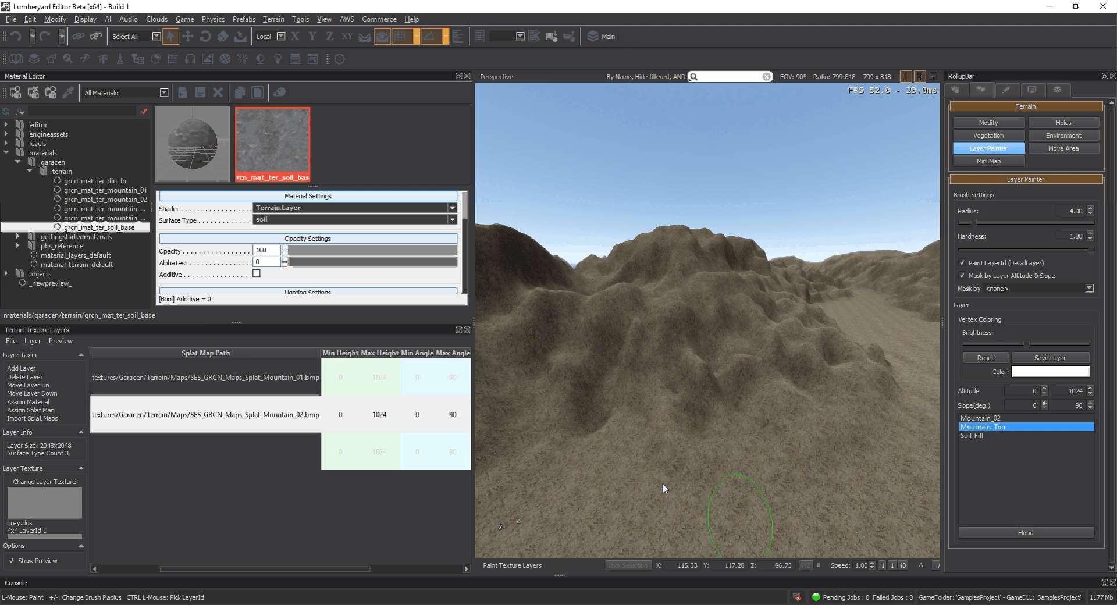
click(1040, 529)
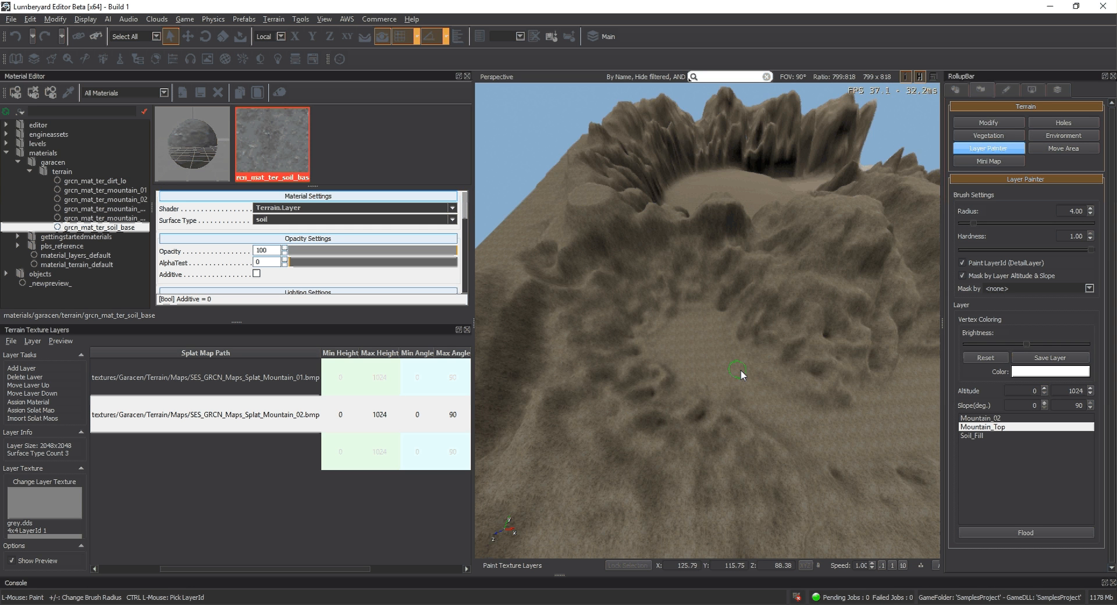
scroll(741, 370, up, 3)
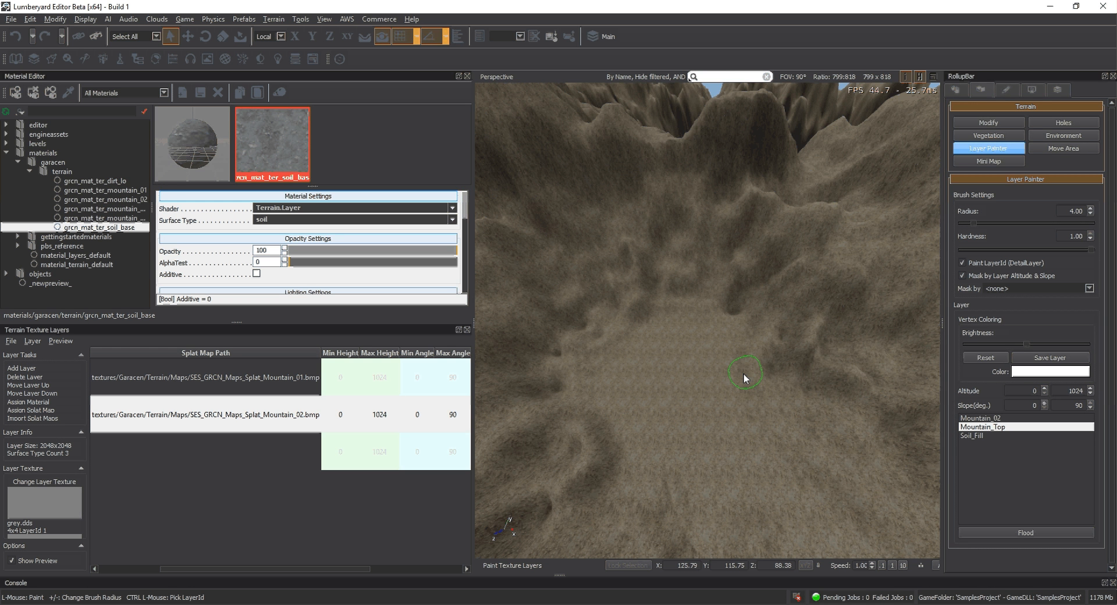
scroll(744, 373, up, 2)
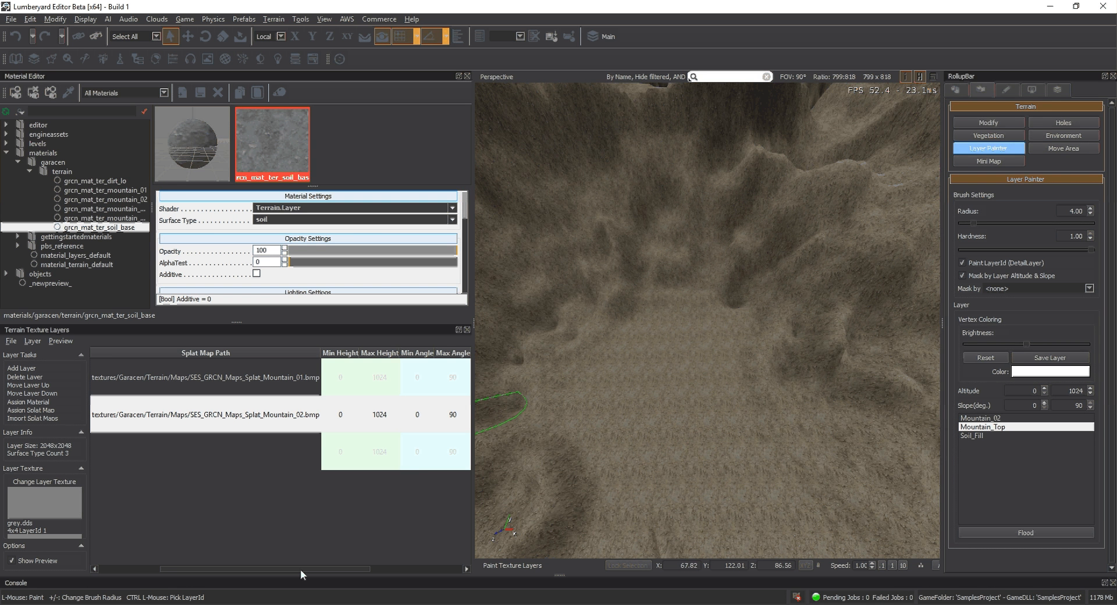
Examine the splat map, height, angle, brightness and tiling values of the Mountain_02, Mountain_Top and Soil_Fill layers
drag(300, 569, 175, 574)
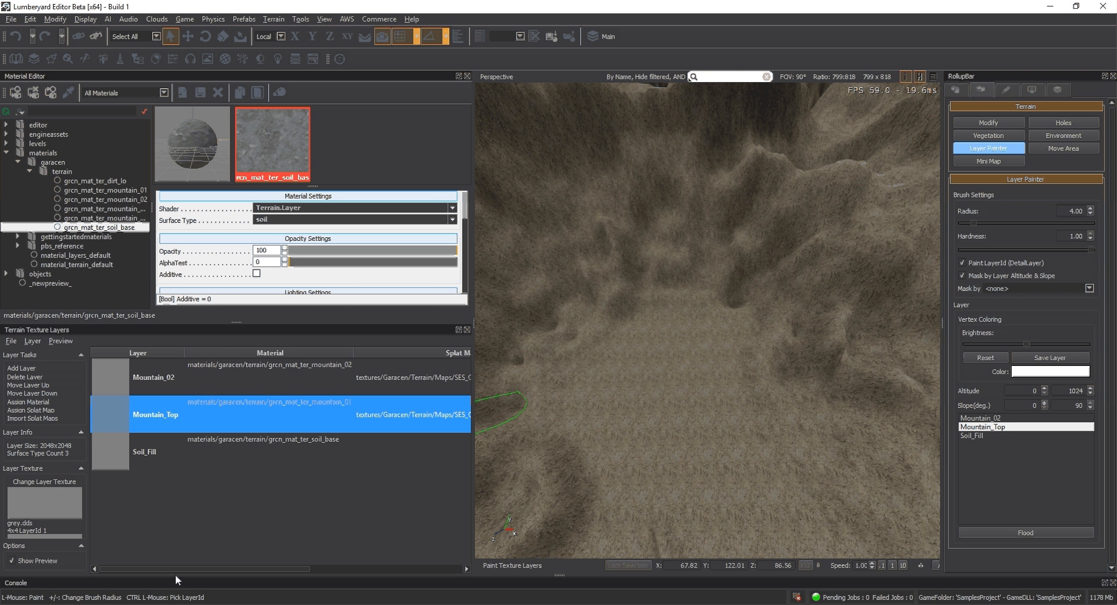
drag(175, 575, 297, 580)
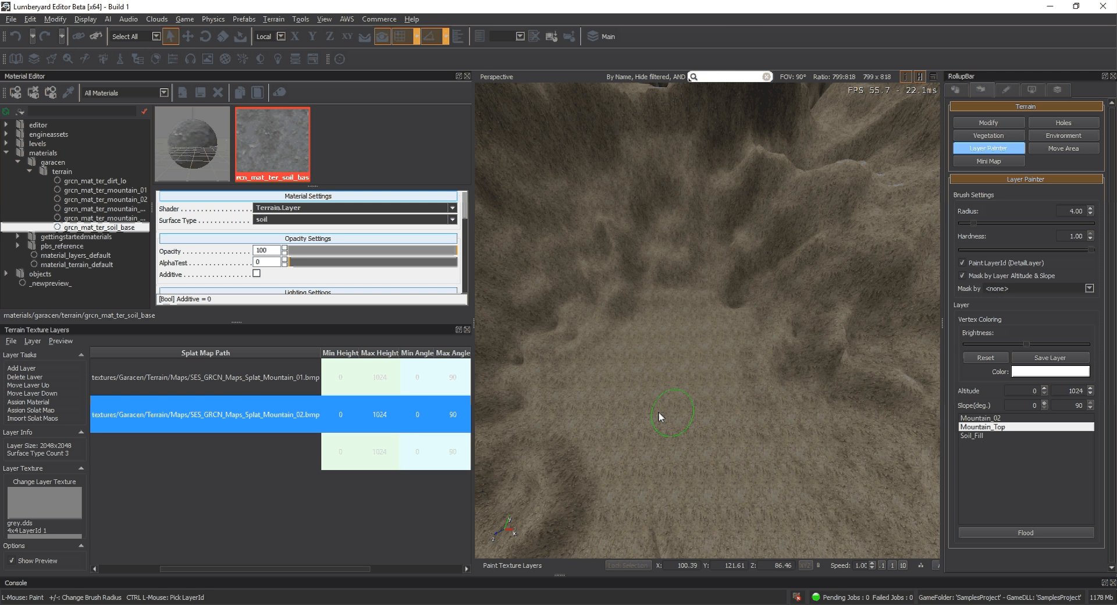
right_drag(659, 417, 640, 443)
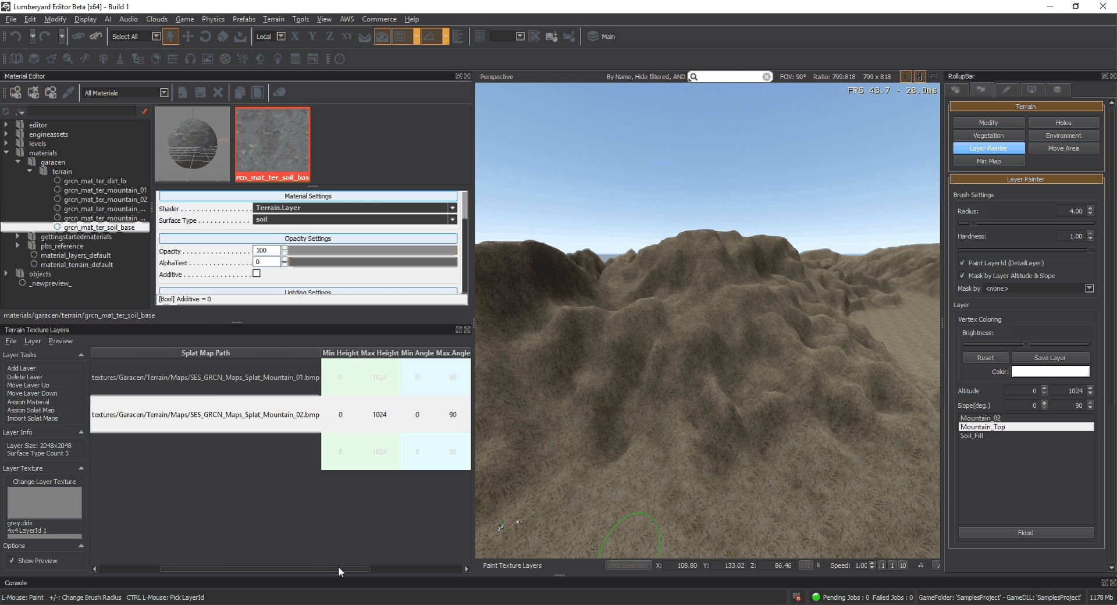
drag(337, 566, 347, 568)
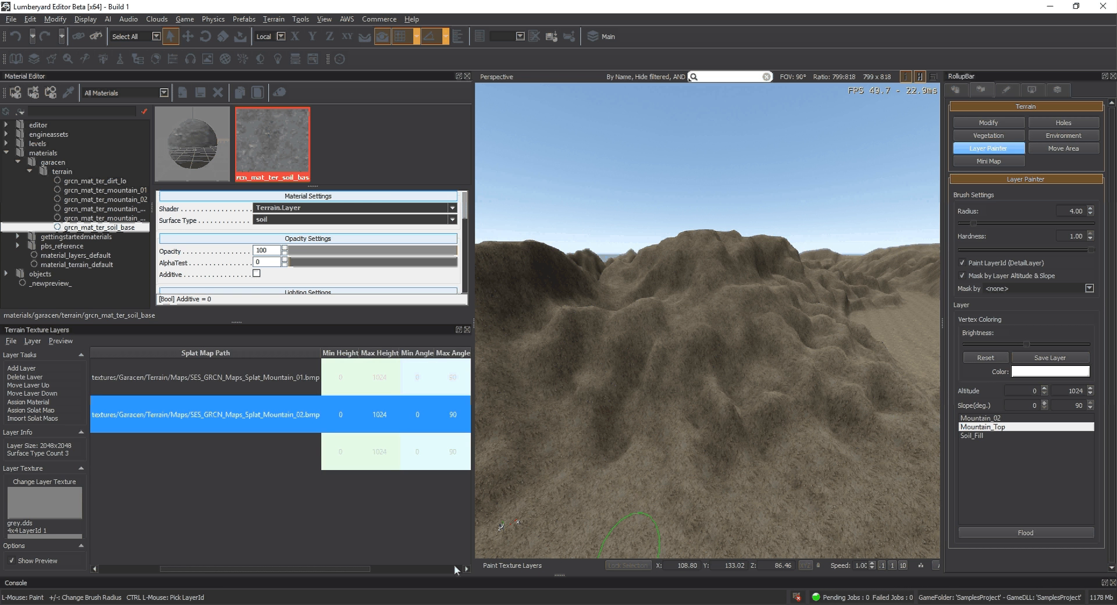
click(467, 569)
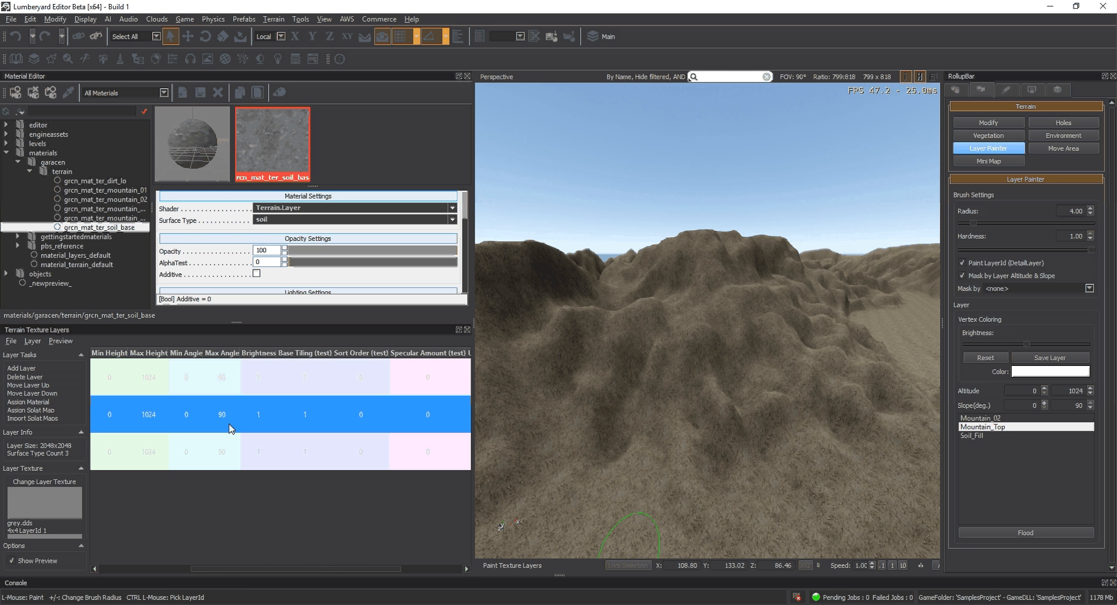
key(Up)
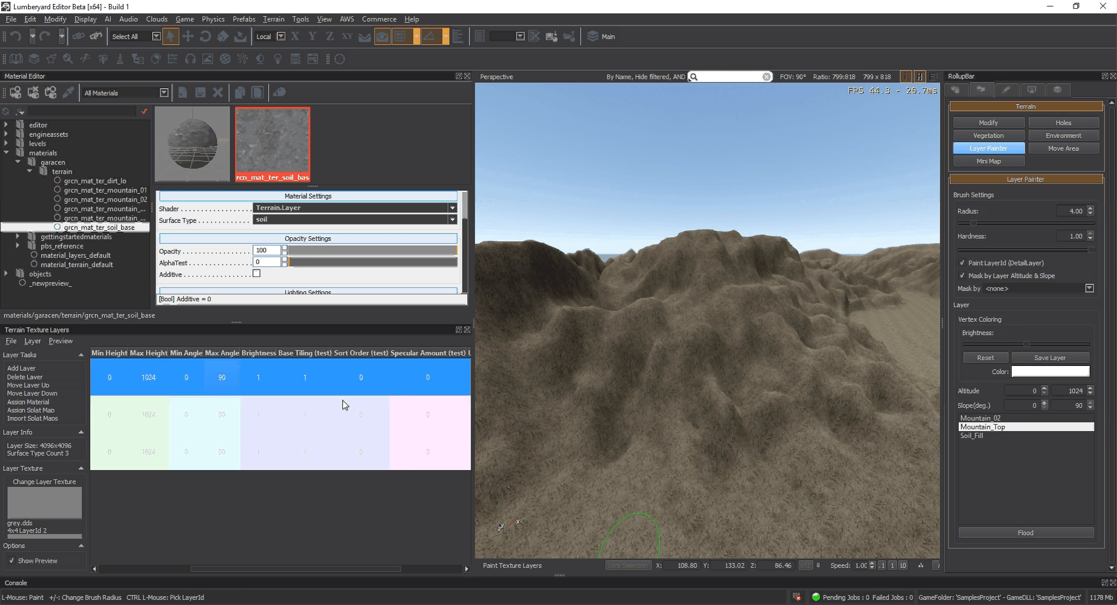
click(211, 458)
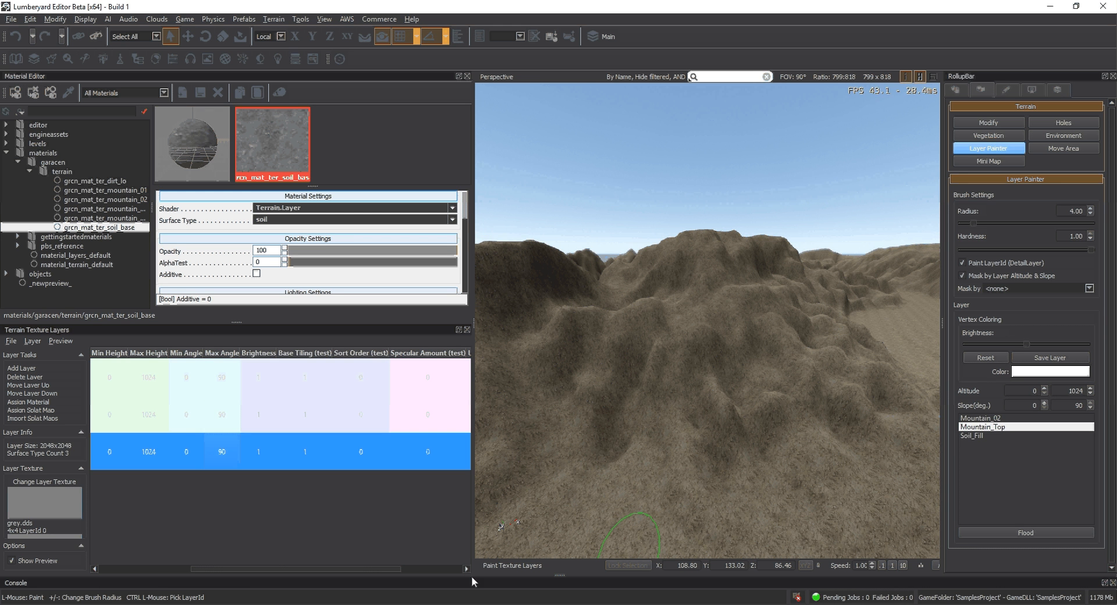
click(234, 381)
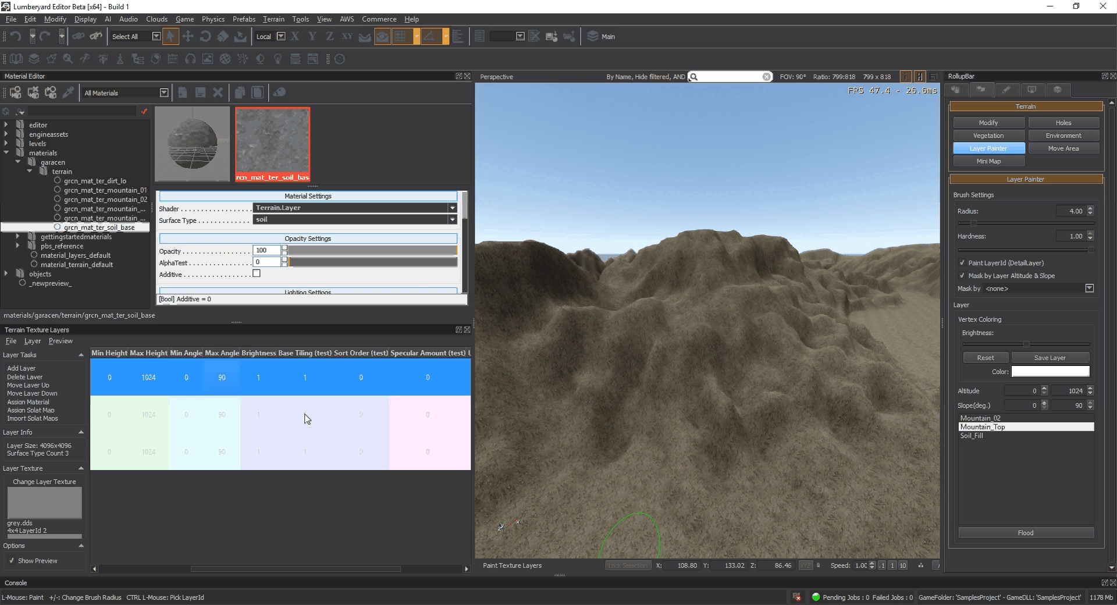
click(457, 569)
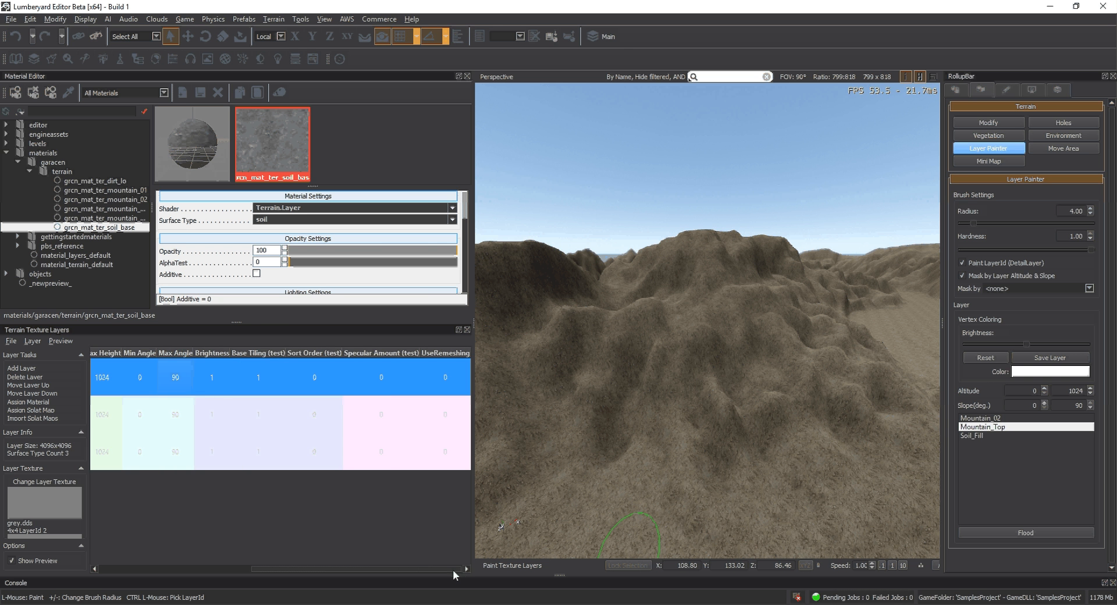
drag(454, 572, 391, 571)
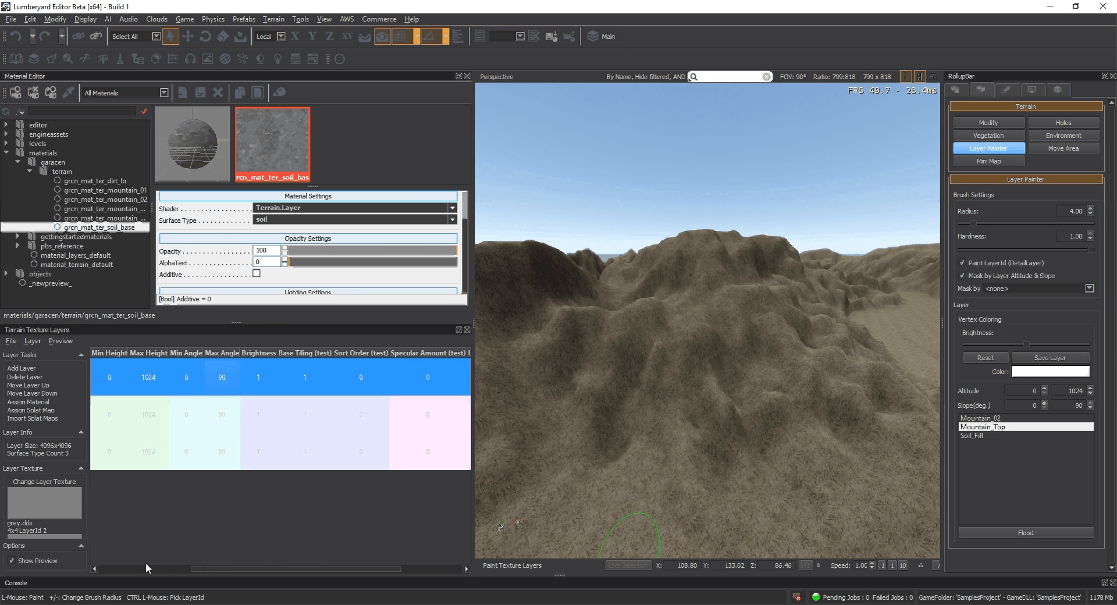
key(Down)
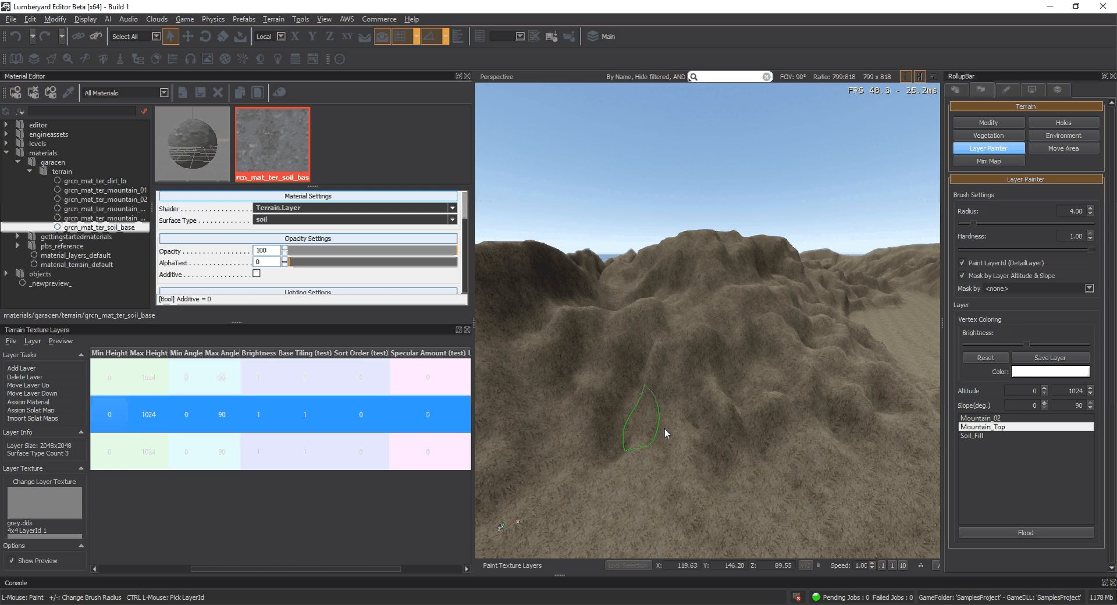
Set the Mountain_Top layer's minimum height to 110 and its maximum height to 250
right_drag(664, 429, 679, 419)
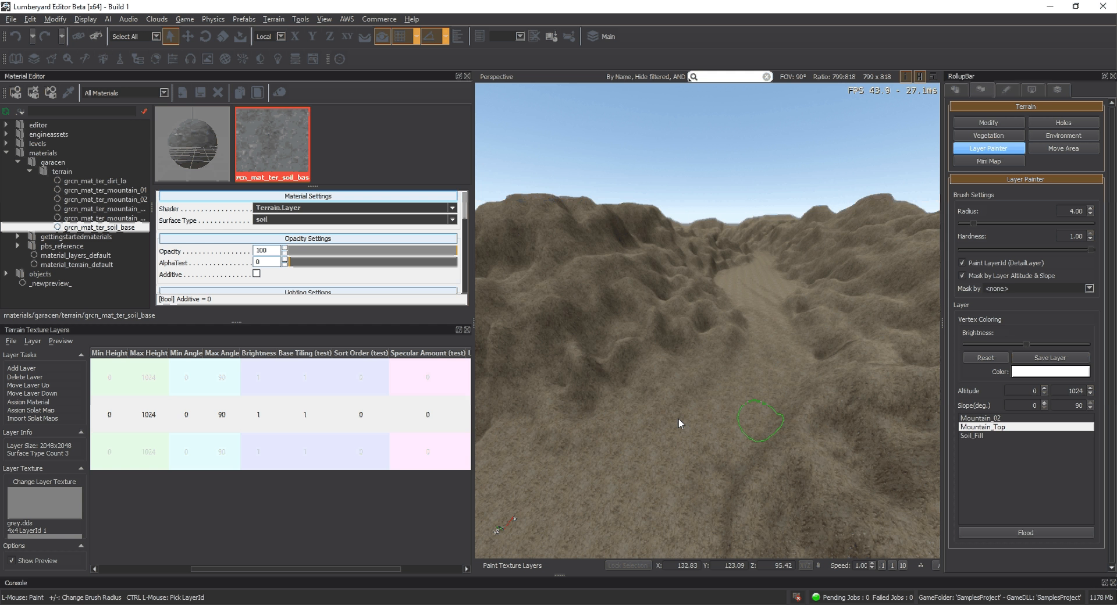
click(114, 418)
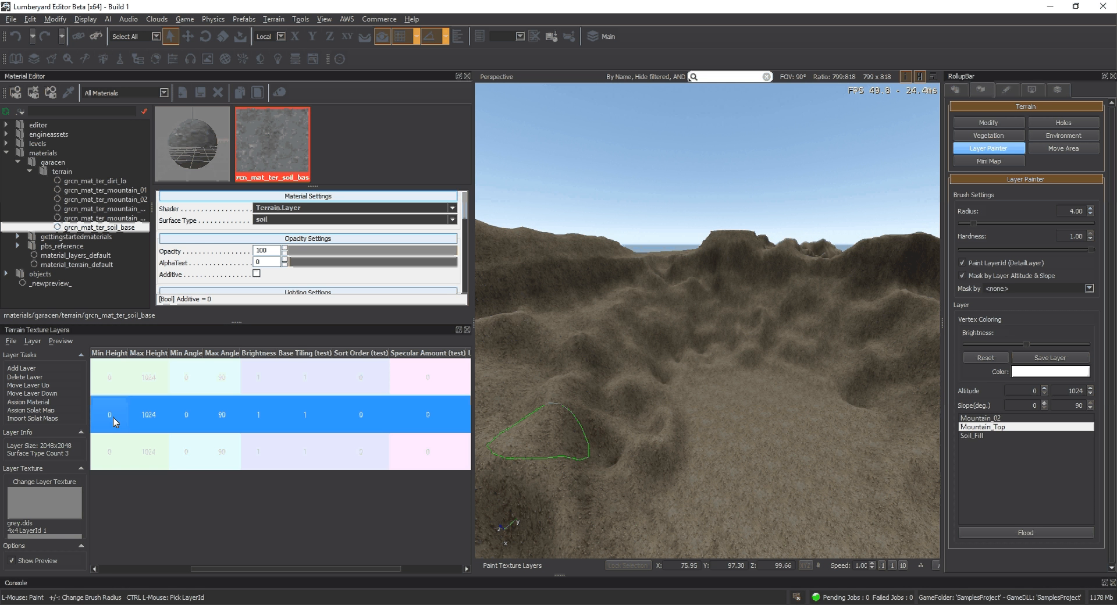
double_click(114, 417)
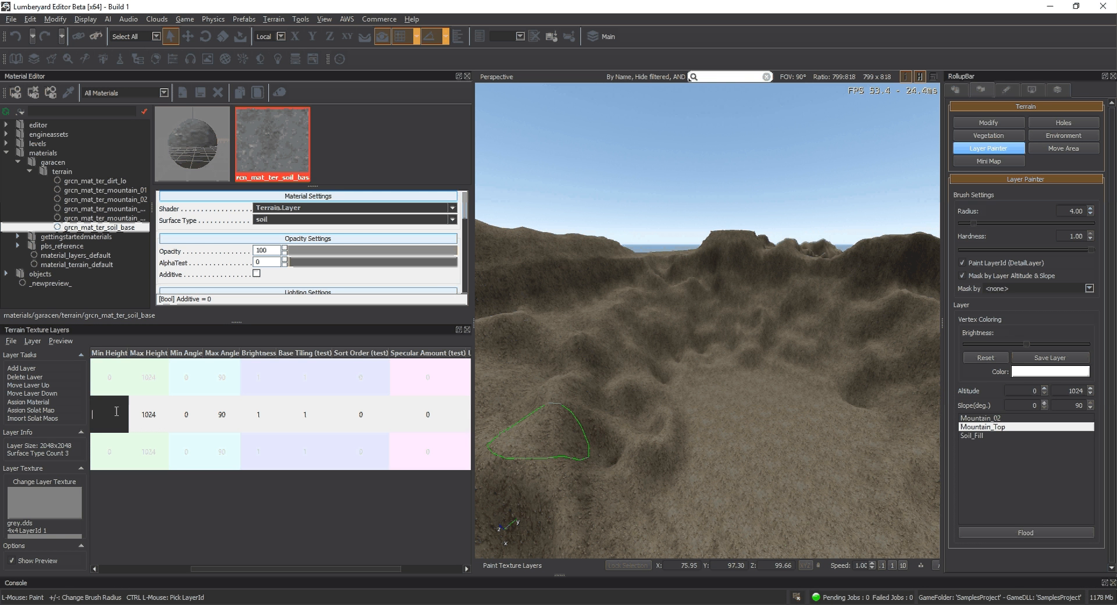
text(110)
key(Tab)
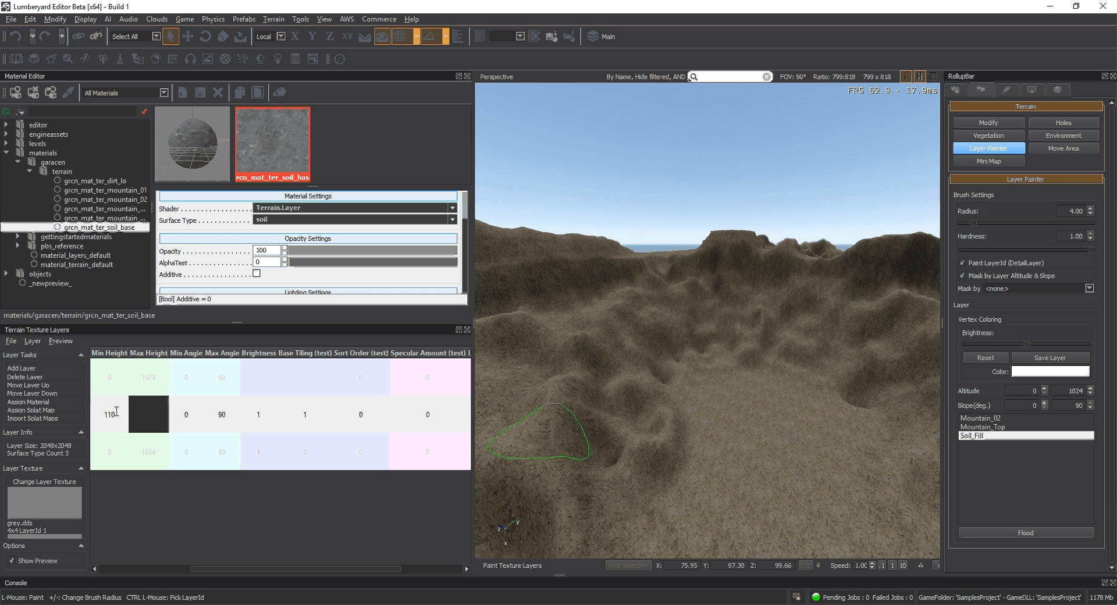
text(250)
key(Tab)
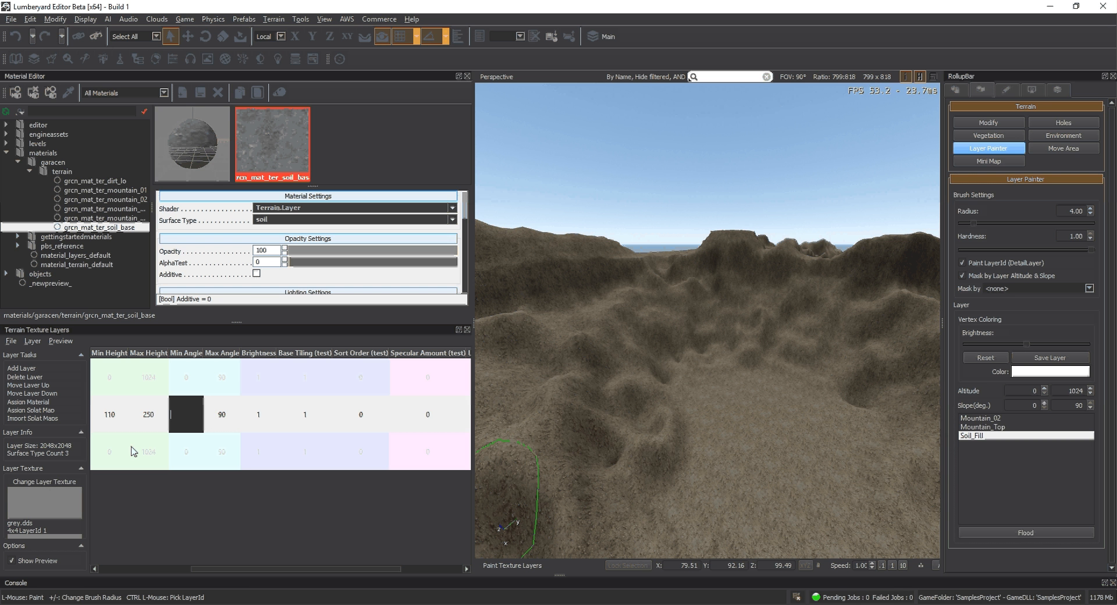
Flood the terrain with the Mountain_Top layer within its height range
click(983, 427)
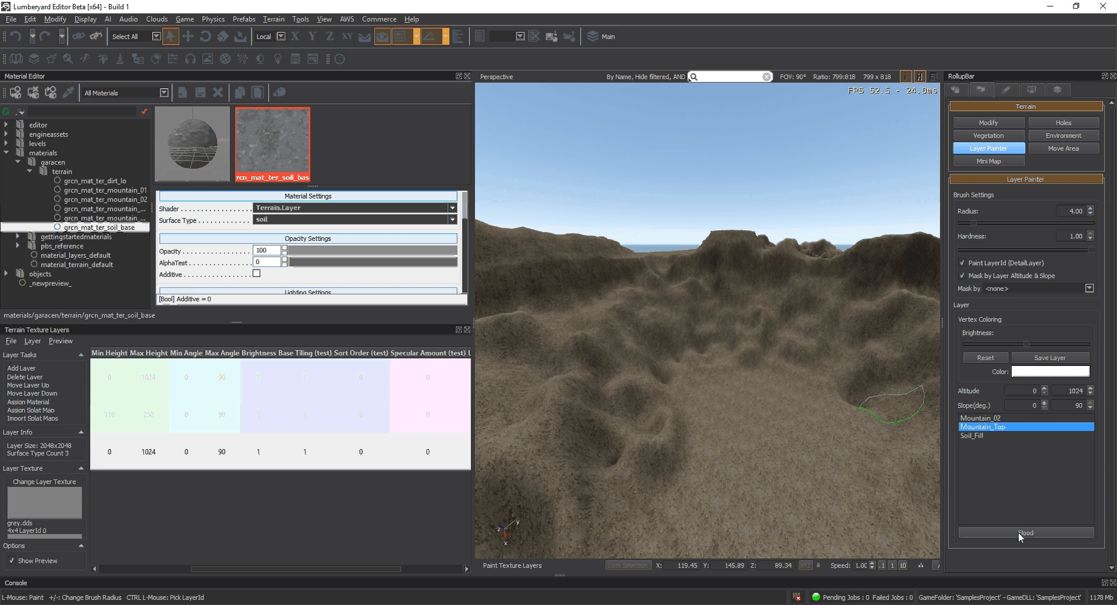
click(1018, 533)
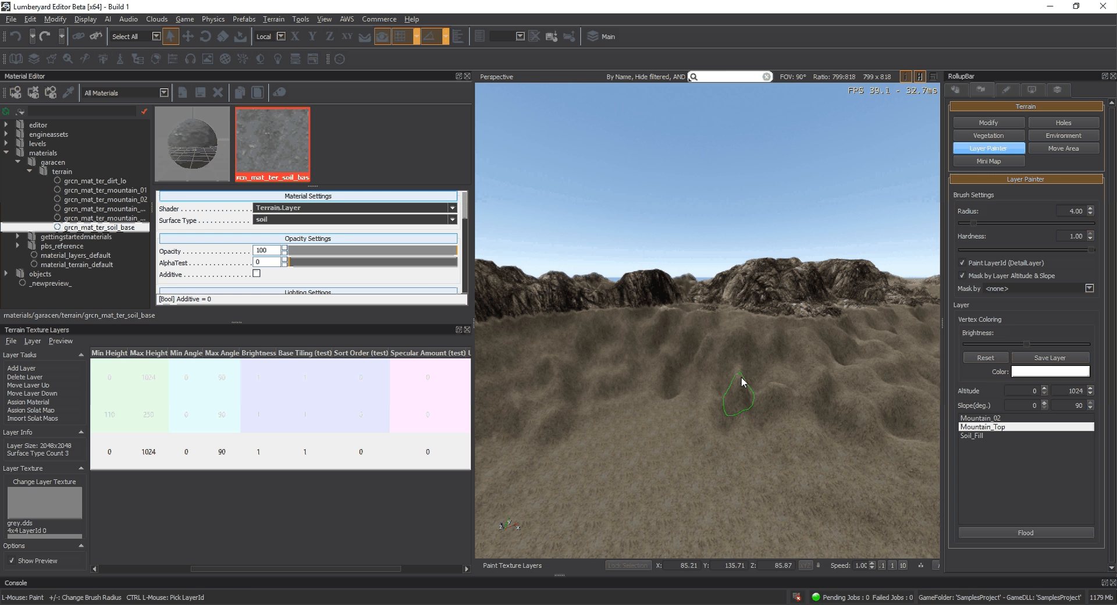
mouse_move(589, 313)
right_down()
mouse_move(631, 327)
mouse_move(662, 320)
mouse_move(649, 332)
mouse_move(633, 320)
mouse_move(668, 361)
mouse_move(661, 382)
mouse_move(640, 377)
mouse_move(637, 309)
right_up()
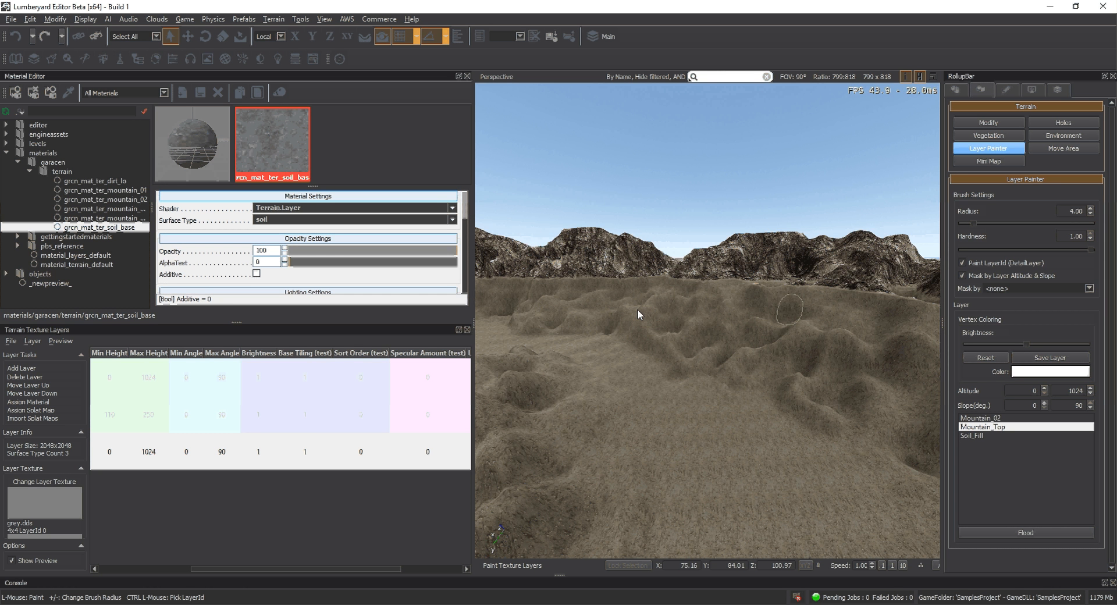
Lower the Mountain_Top layer's minimum height to 80 and make it the active paint layer again
click(998, 427)
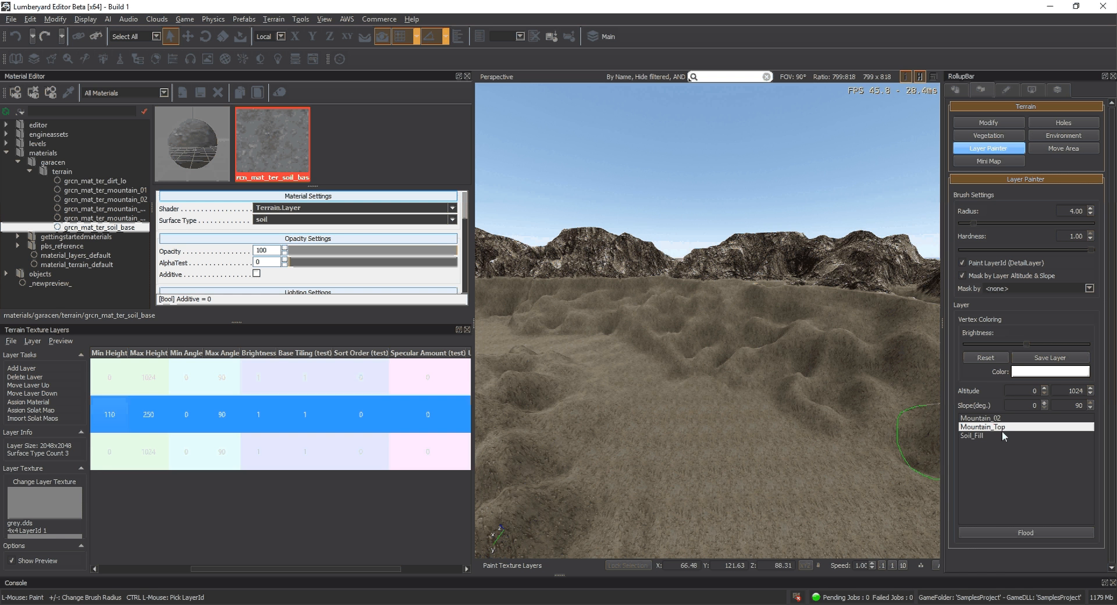
mouse_move(836, 323)
right_down()
mouse_move(890, 309)
mouse_move(840, 323)
right_up()
double_click(125, 418)
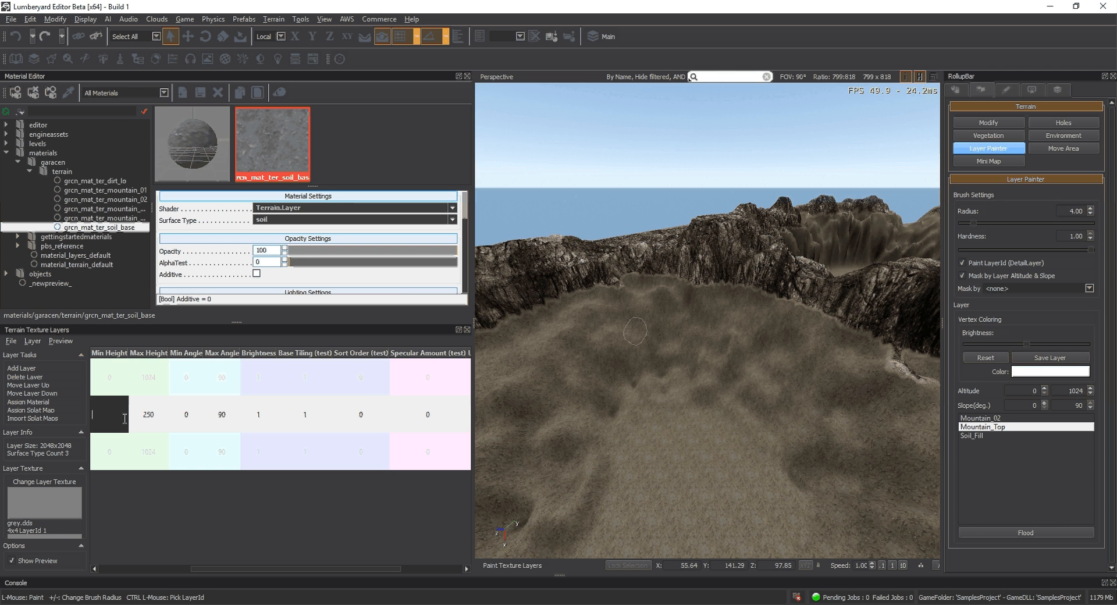
text(80)
click(1002, 434)
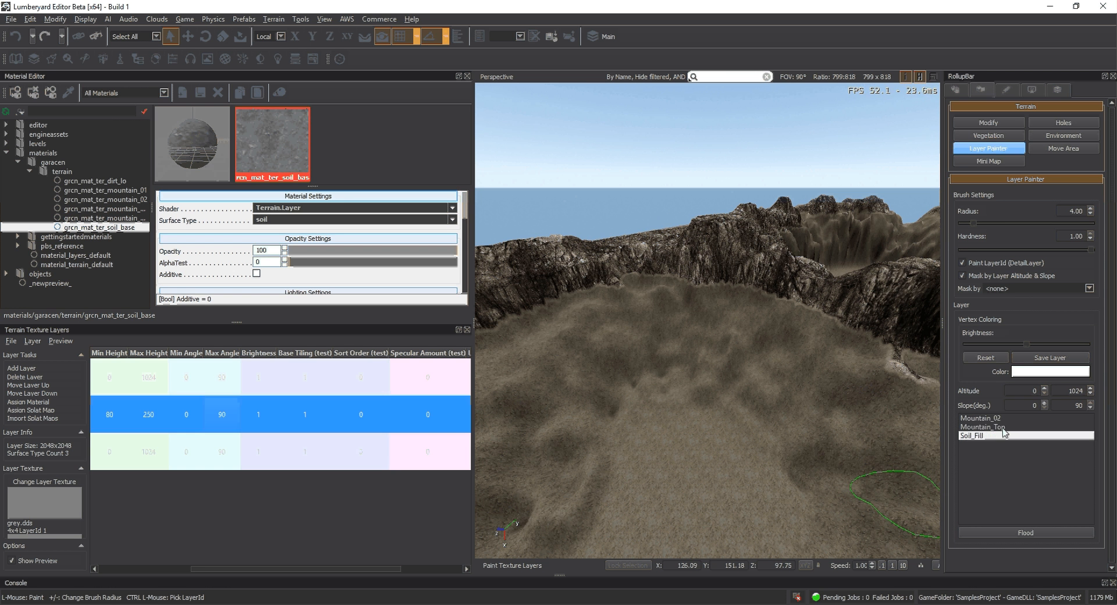
click(1001, 428)
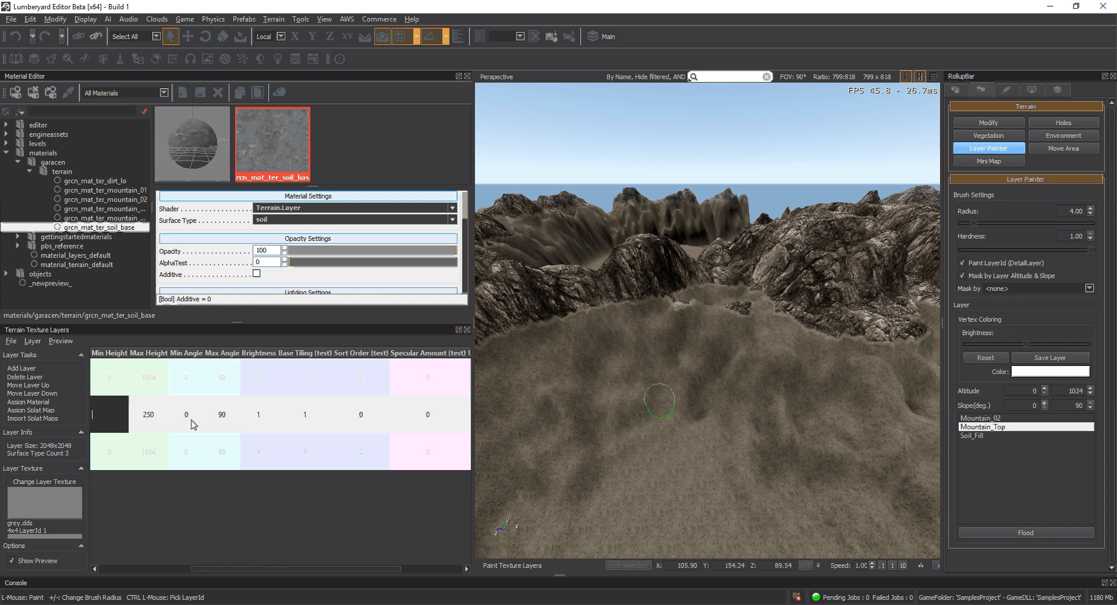
Set the Mountain_Top layer's minimum height to 85 and flood the terrain with that layer
text(85)
key(Return)
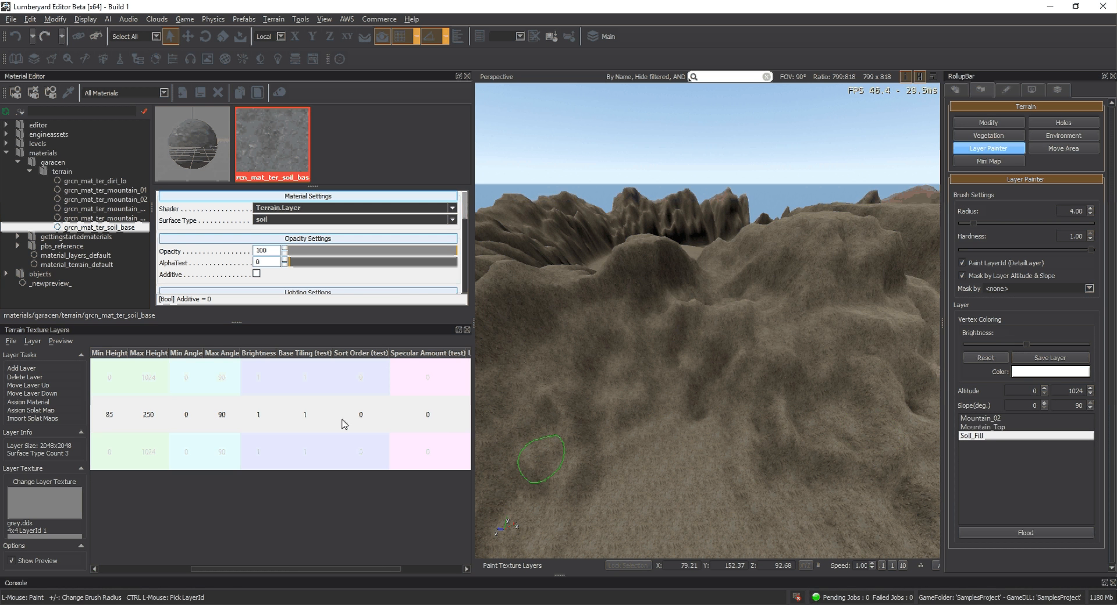
click(983, 426)
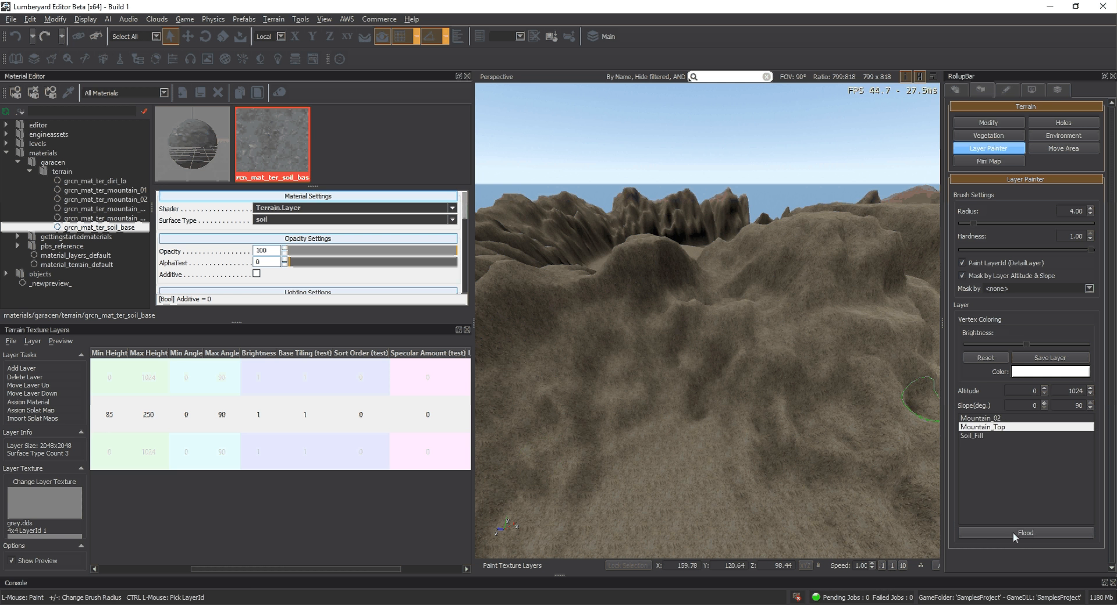
click(1013, 532)
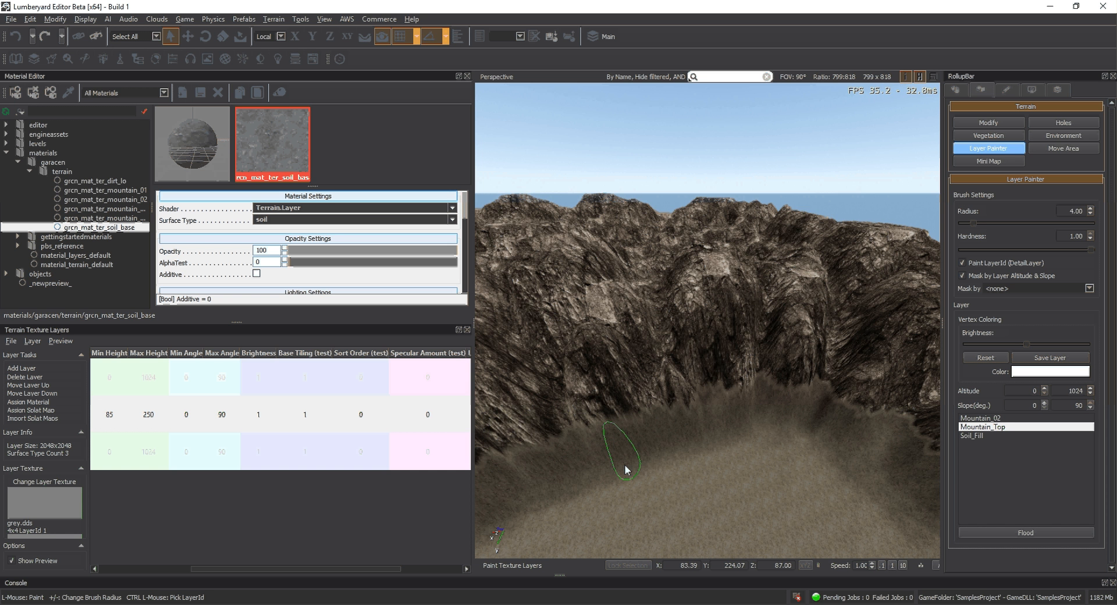
scroll(624, 470, down, 5)
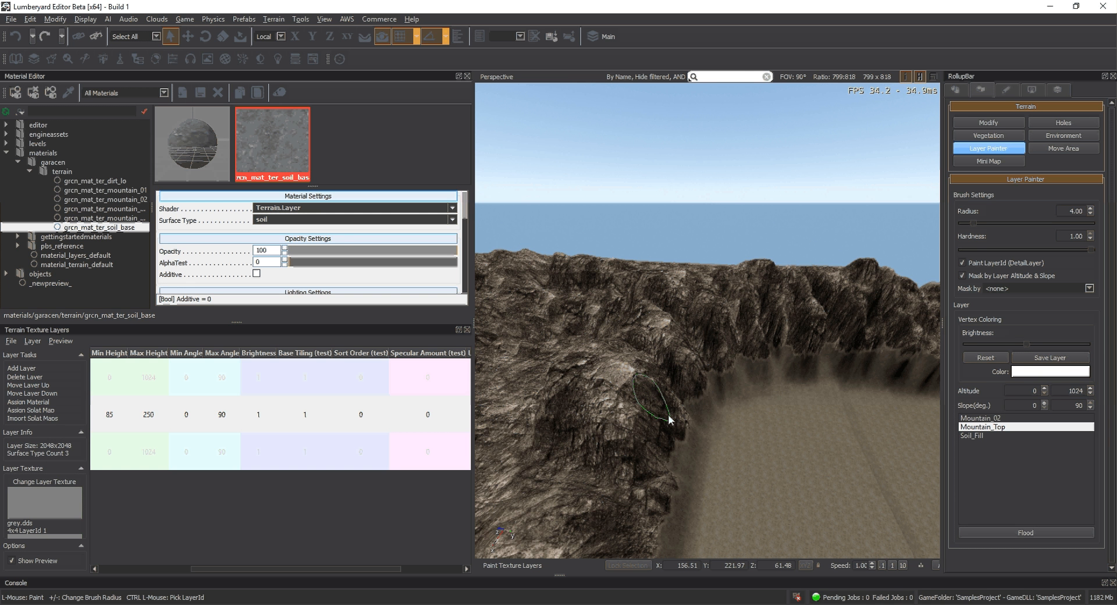
right_drag(669, 416, 671, 435)
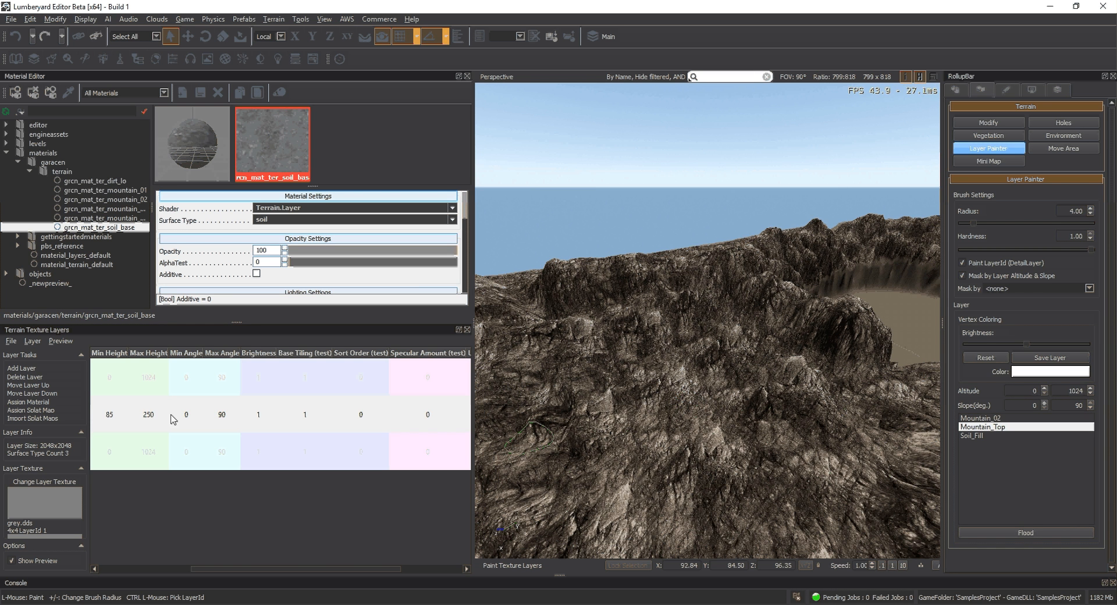
Limit the Mountain_Top layer to a minimum angle of 15 and a maximum angle of 80, and flood the terrain with it
click(188, 418)
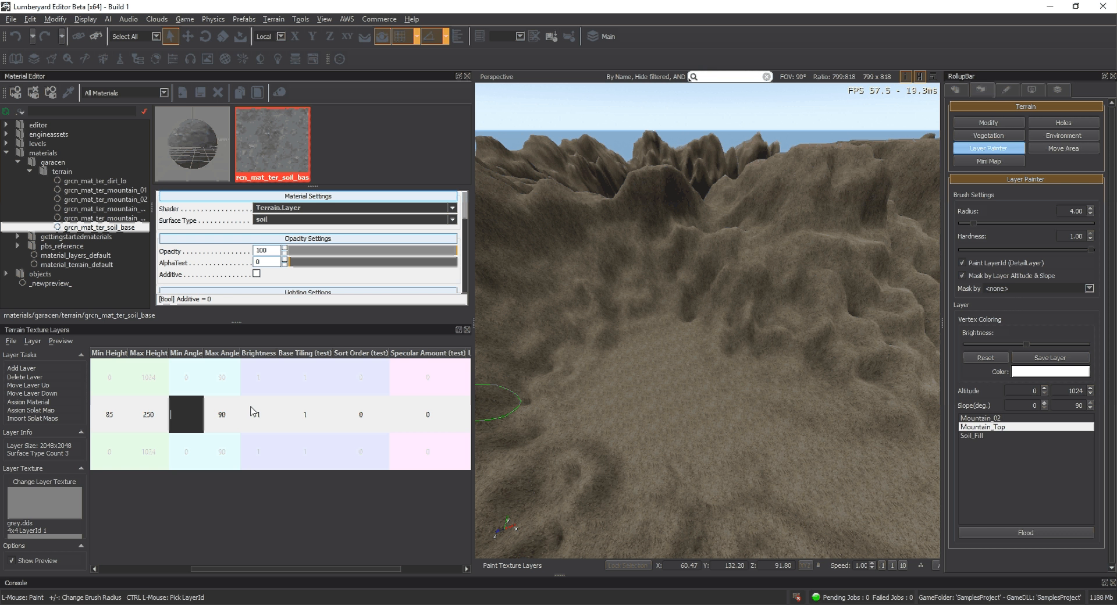
text(15)
click(223, 428)
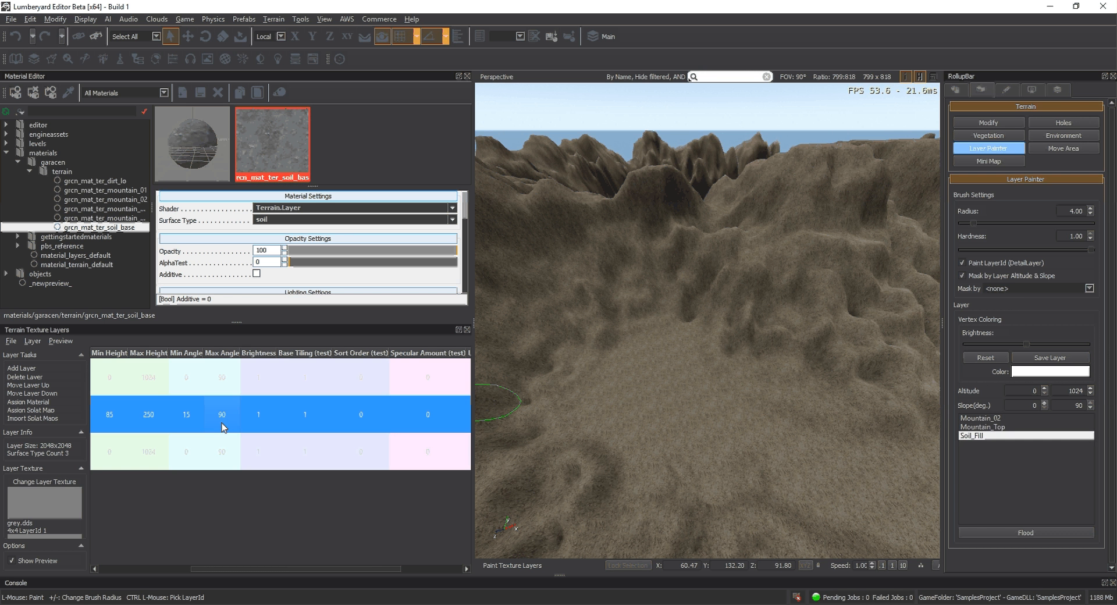
click(222, 423)
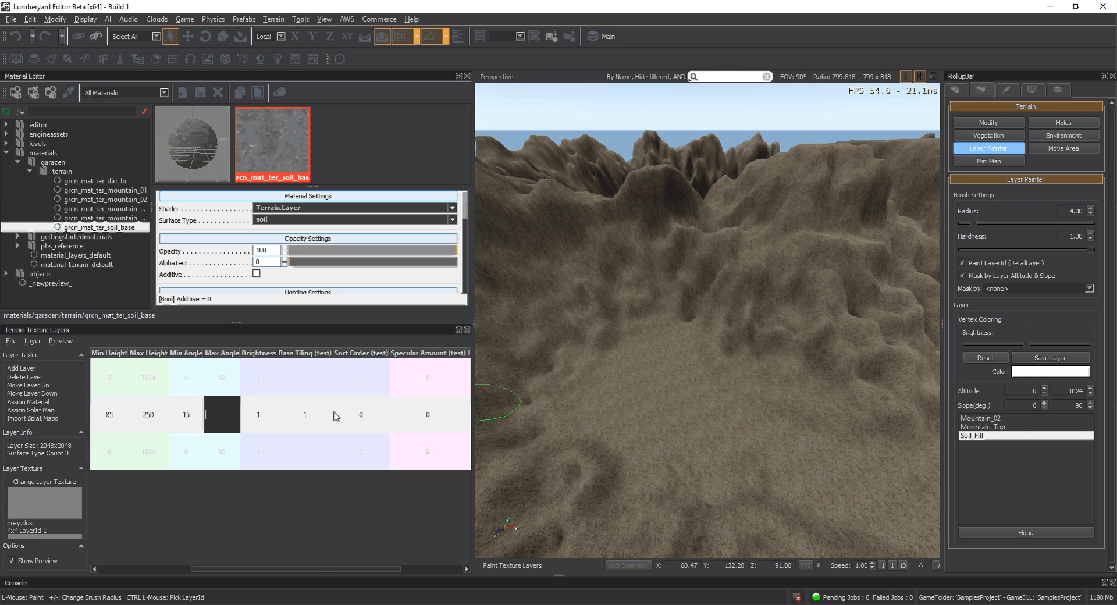
text(80)
click(979, 433)
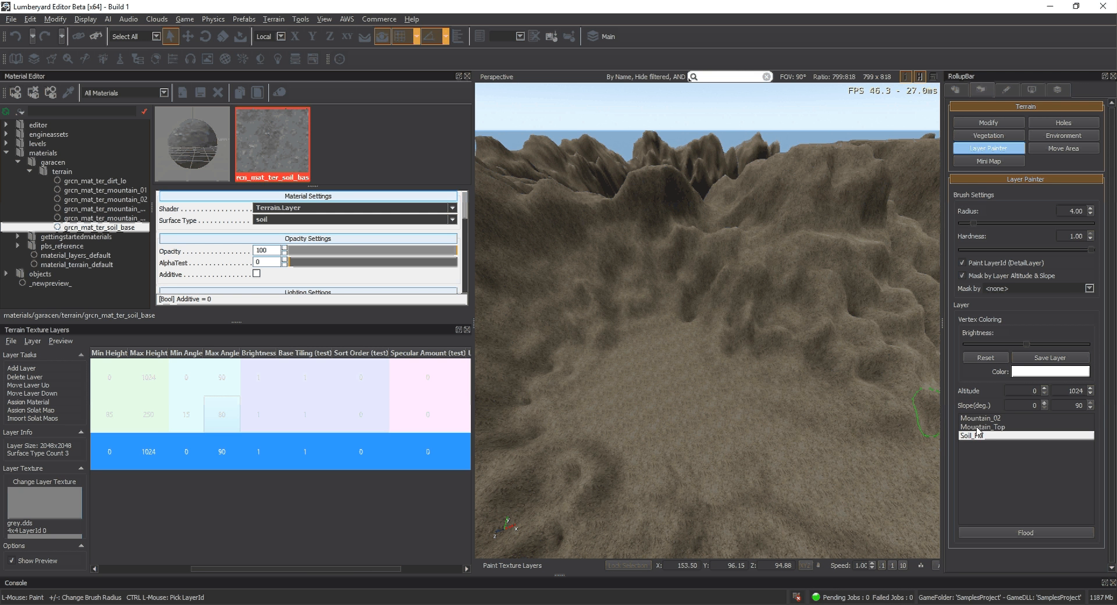
click(983, 427)
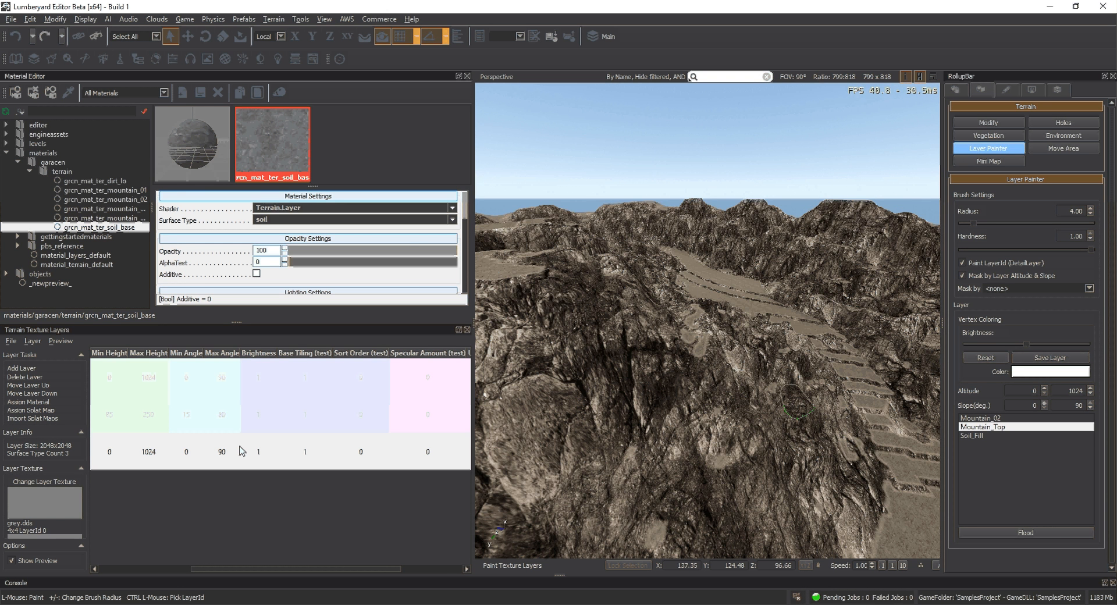
Set the Mountain_Top layer's maximum angle to 70 and minimum angle to 35, and flood the terrain with it again
click(224, 415)
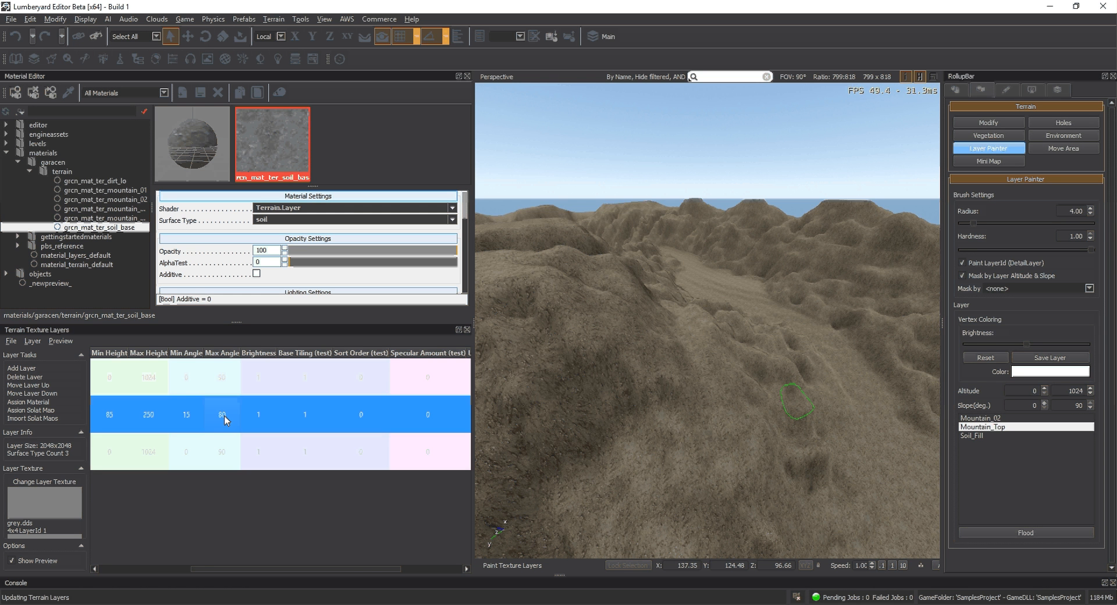
double_click(224, 414)
text(70)
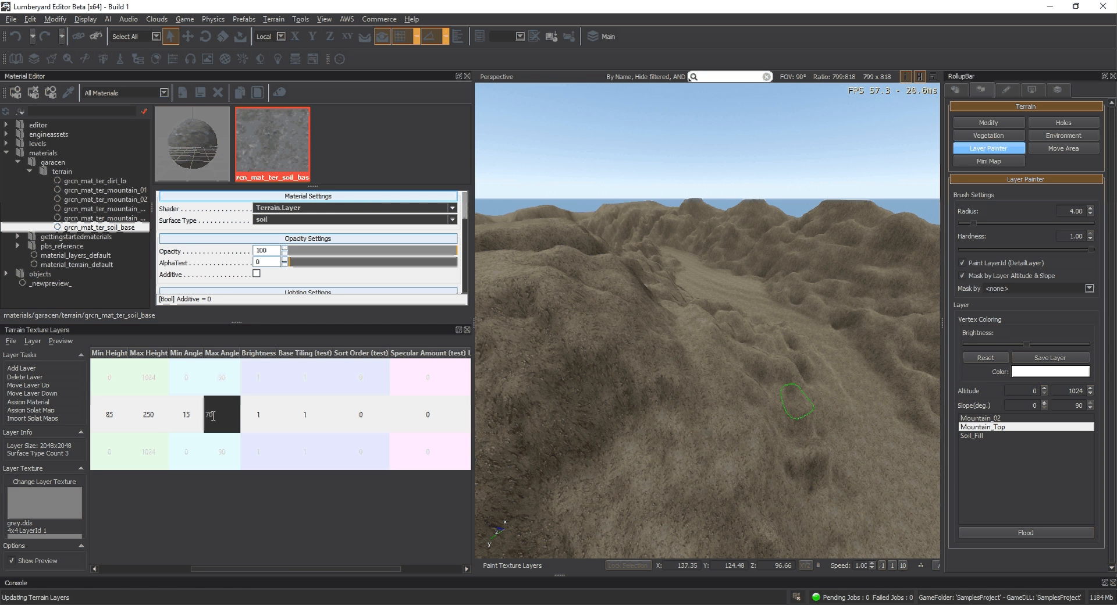
double_click(202, 415)
text(35)
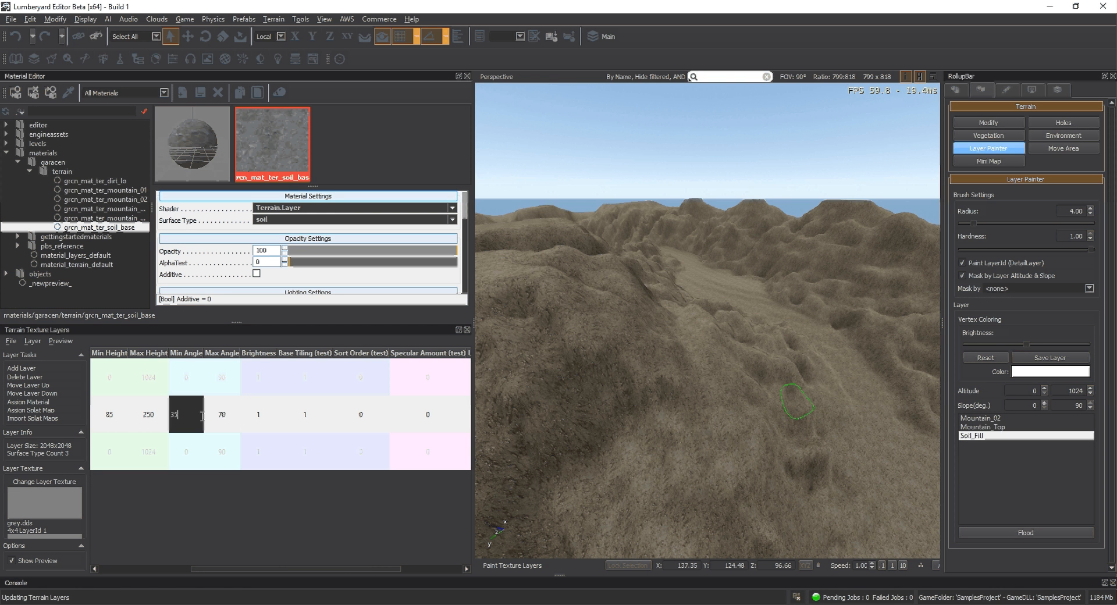
key(Return)
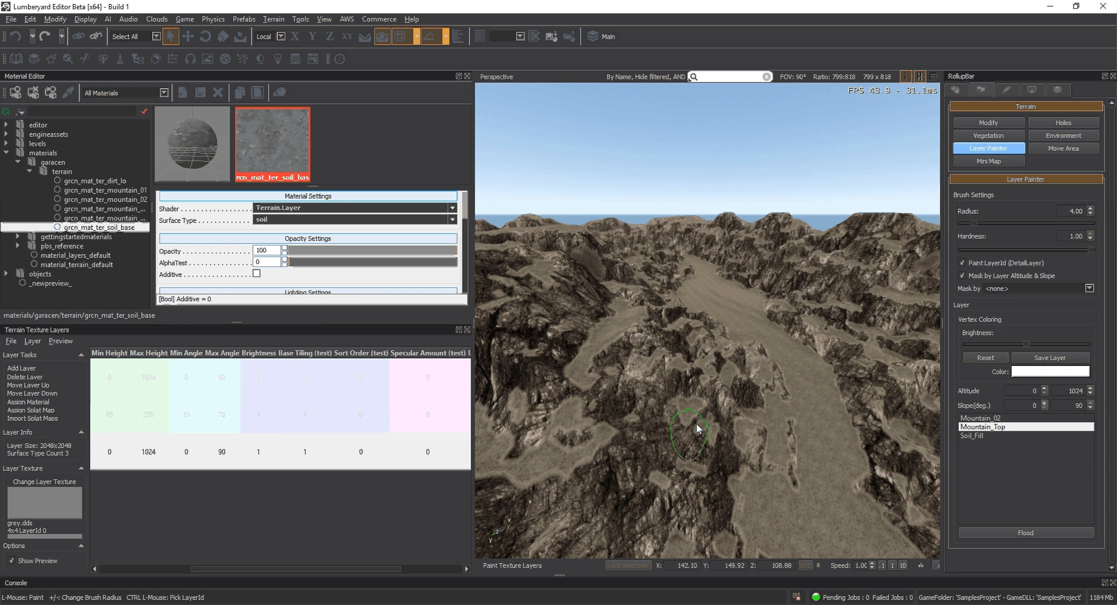
Examine the Mountain_Top coverage on the slopes and compare it with the height and angle limits of the texture layers
mouse_move(697, 424)
right_down()
mouse_move(742, 386)
mouse_move(724, 362)
right_up()
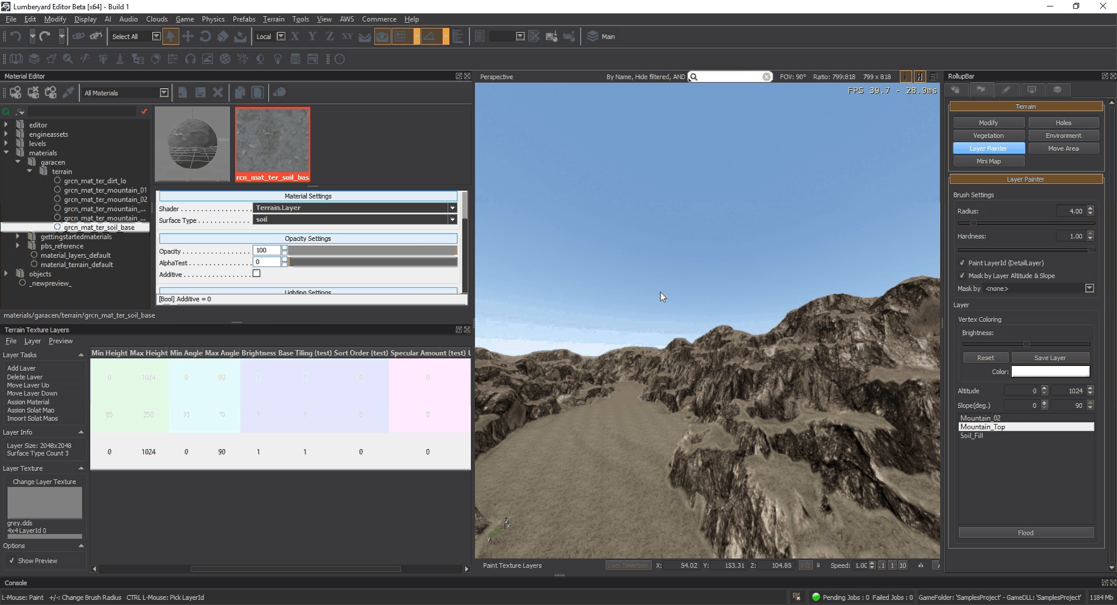
right_drag(661, 292, 668, 299)
click(215, 407)
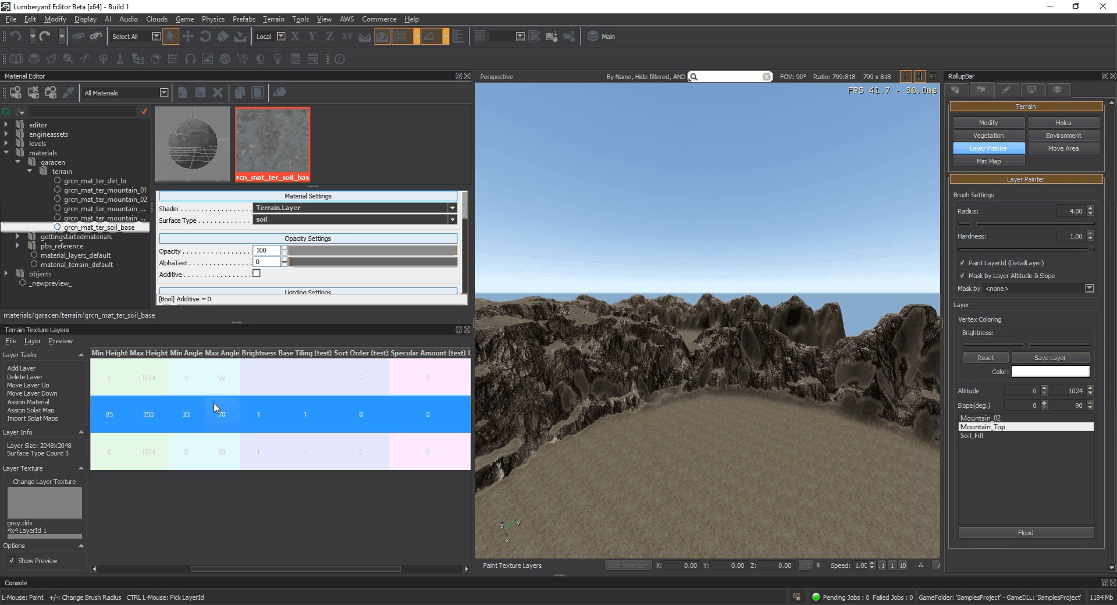
click(107, 387)
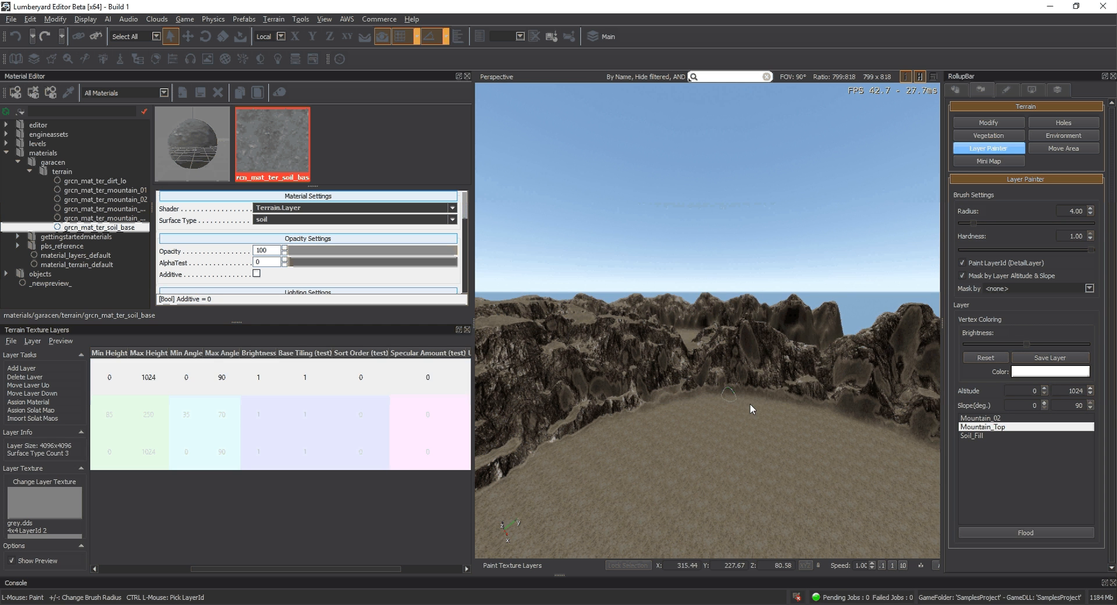
right_drag(750, 409, 724, 412)
right_drag(723, 408, 732, 402)
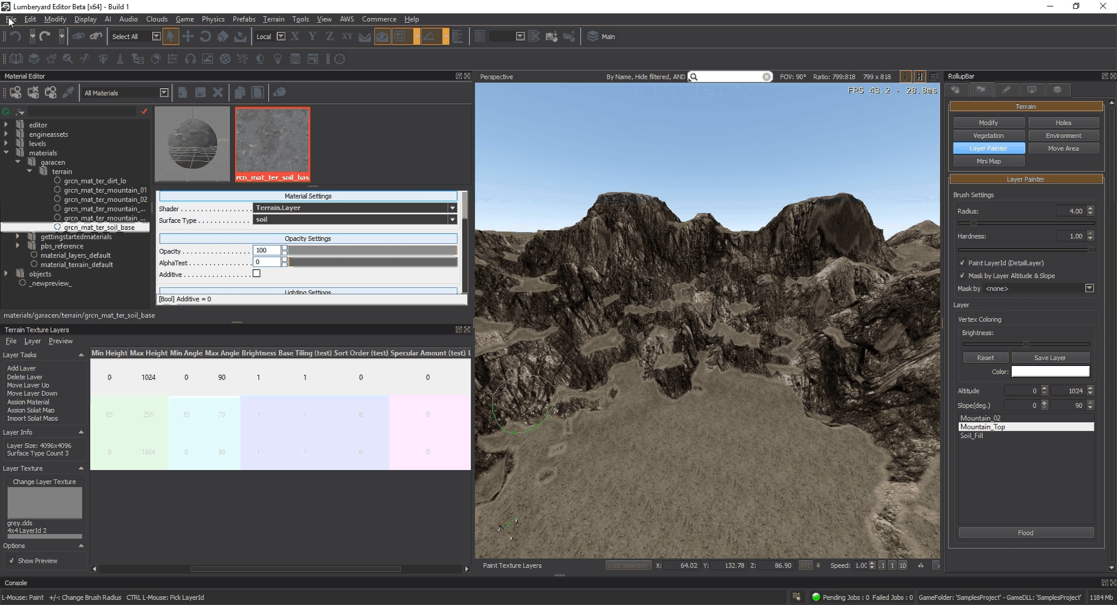
Open the GRCN_WB_Sculpt_05 level from the Garacen folder
key(ctrl+o)
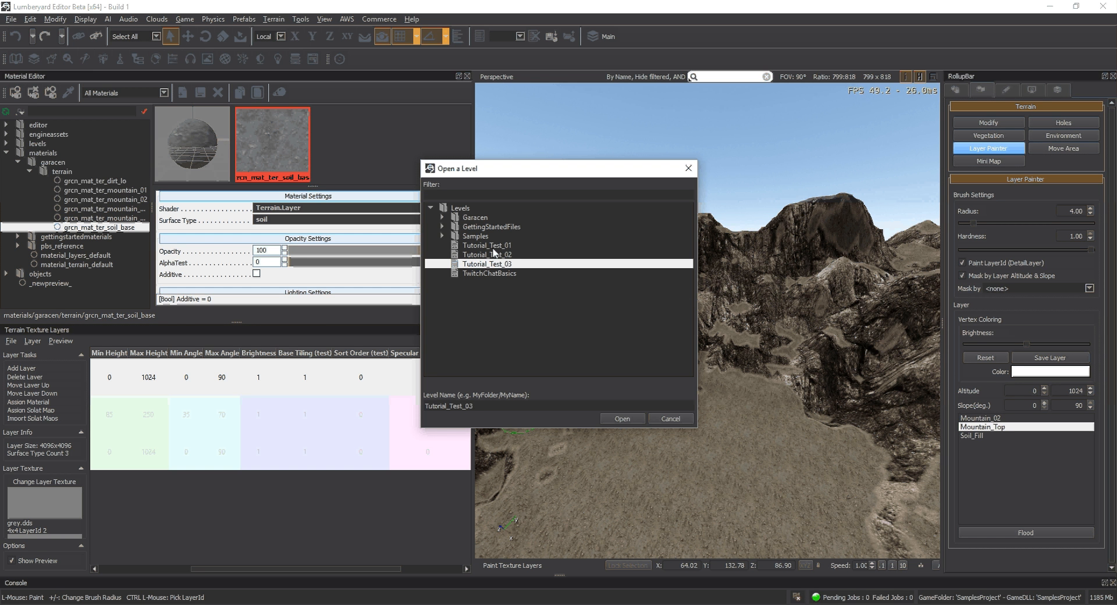
click(443, 217)
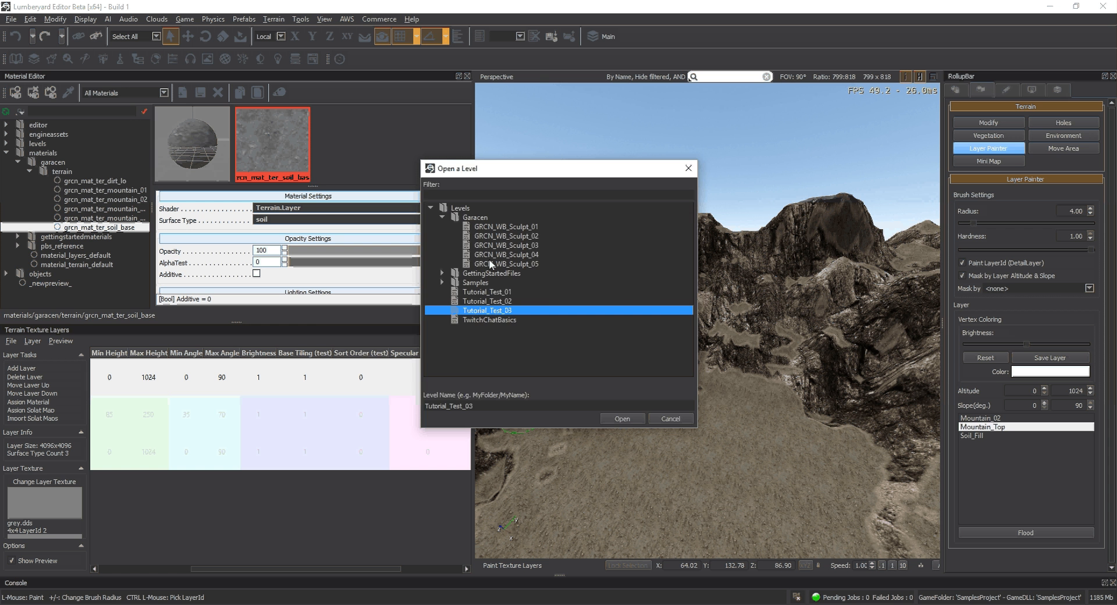
double_click(490, 261)
click(559, 330)
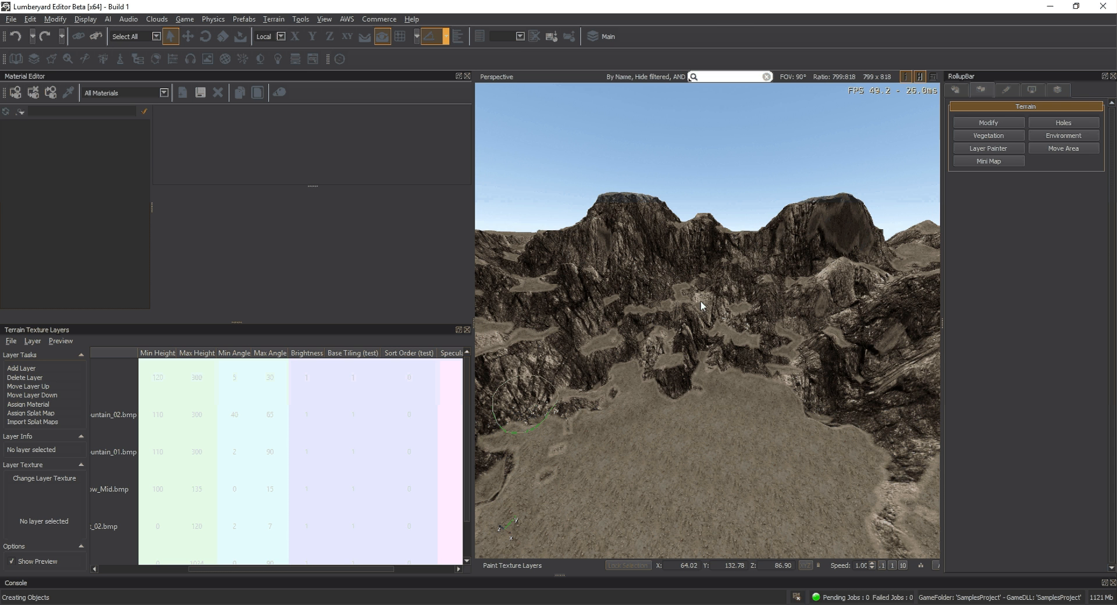
right_click(577, 290)
click(639, 296)
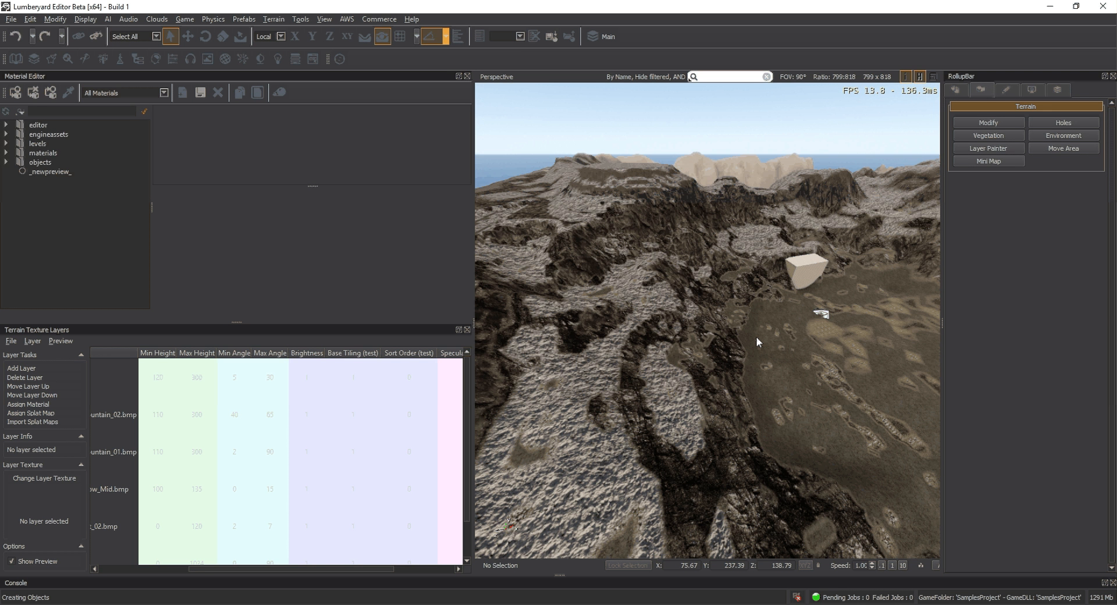
Examine the materials, splat map paths, heights and angles of the opened level's terrain texture layers
mouse_move(756, 337)
right_down()
mouse_move(728, 346)
mouse_move(740, 337)
right_up()
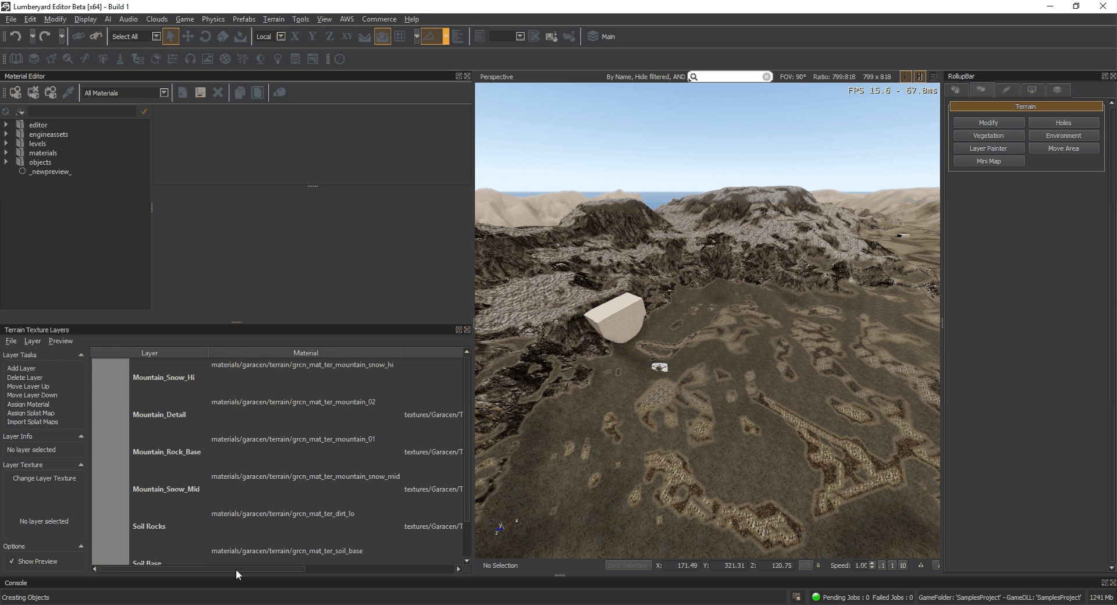
drag(235, 569, 266, 569)
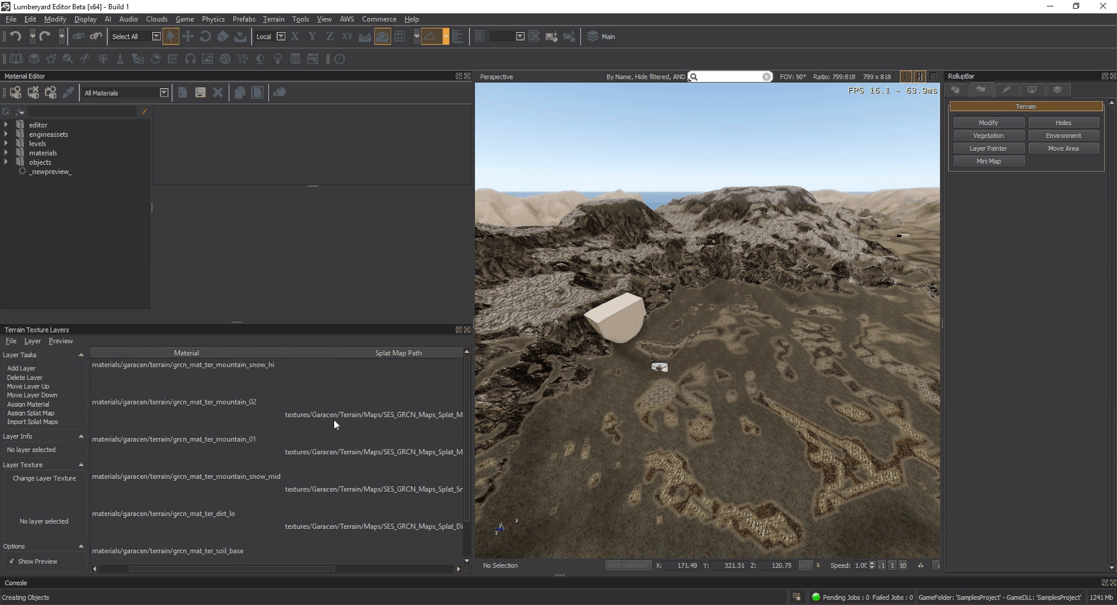
scroll(212, 524, down, 1)
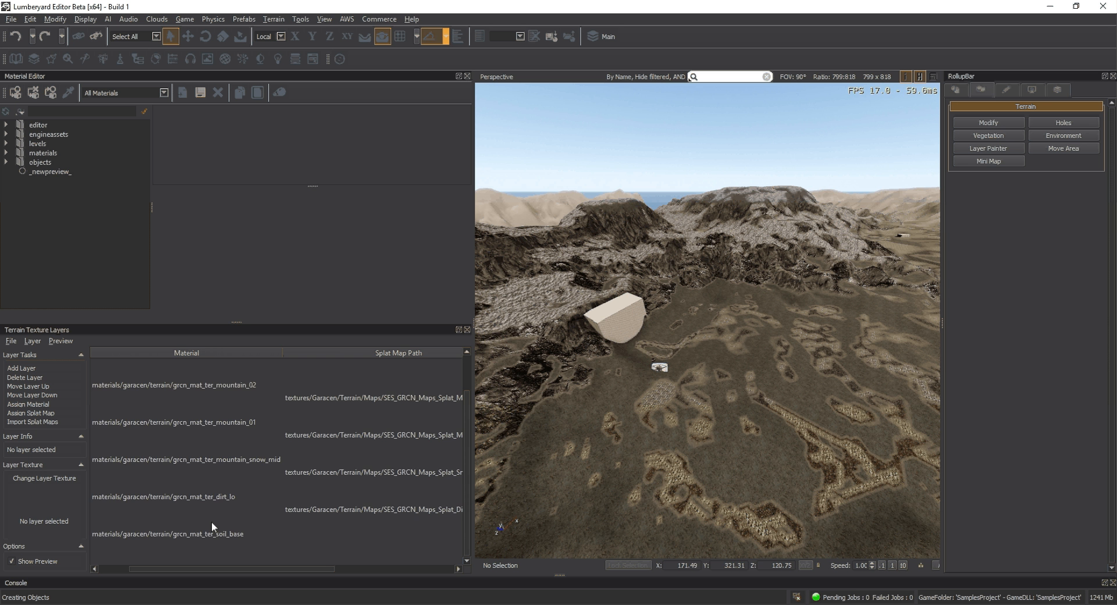
scroll(227, 373, up, 1)
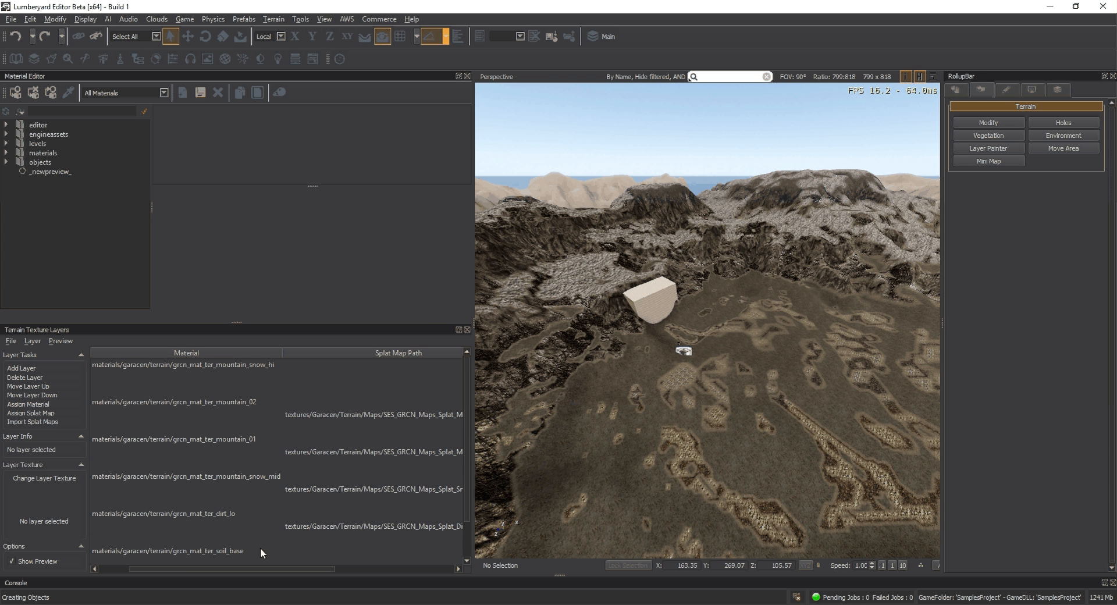
scroll(260, 553, right, 3)
click(184, 384)
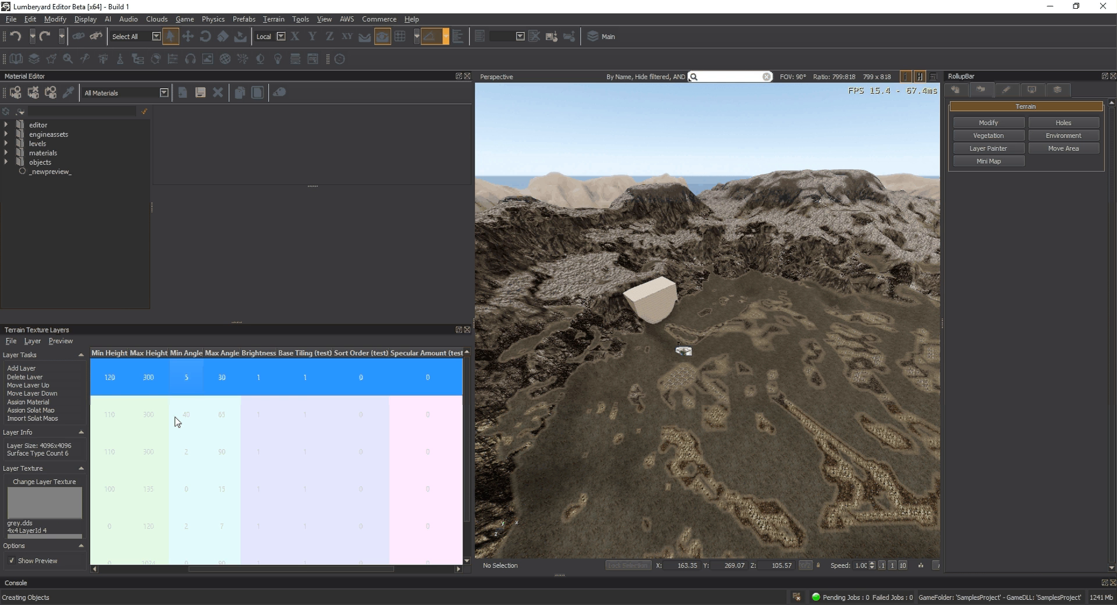
click(168, 491)
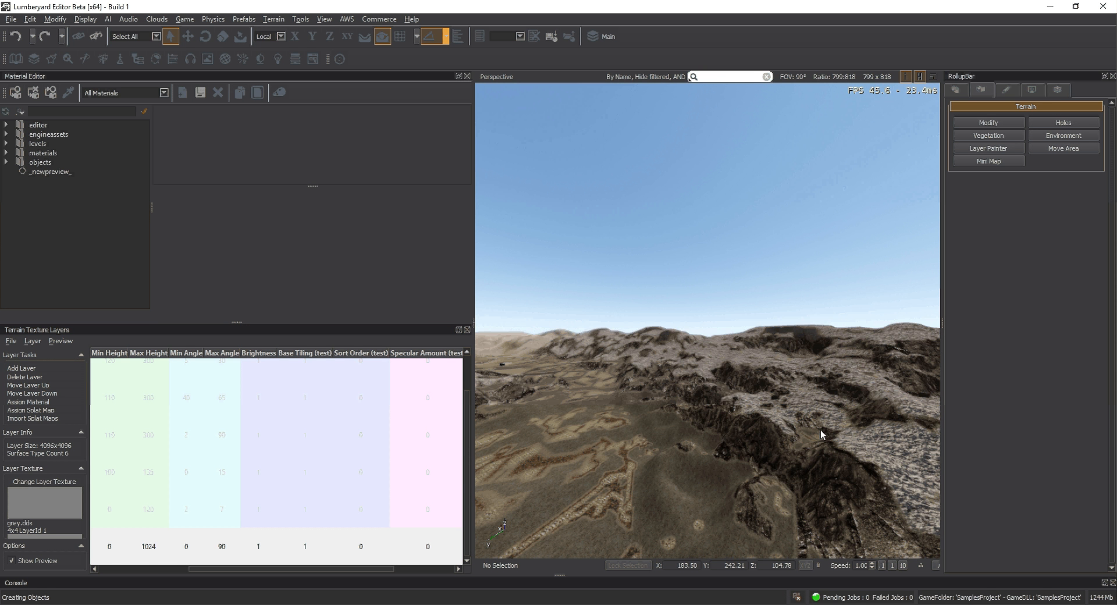
Examine how the snow, rock and soil layers blend across the mountains and valley floor of the level
right_drag(821, 429, 668, 315)
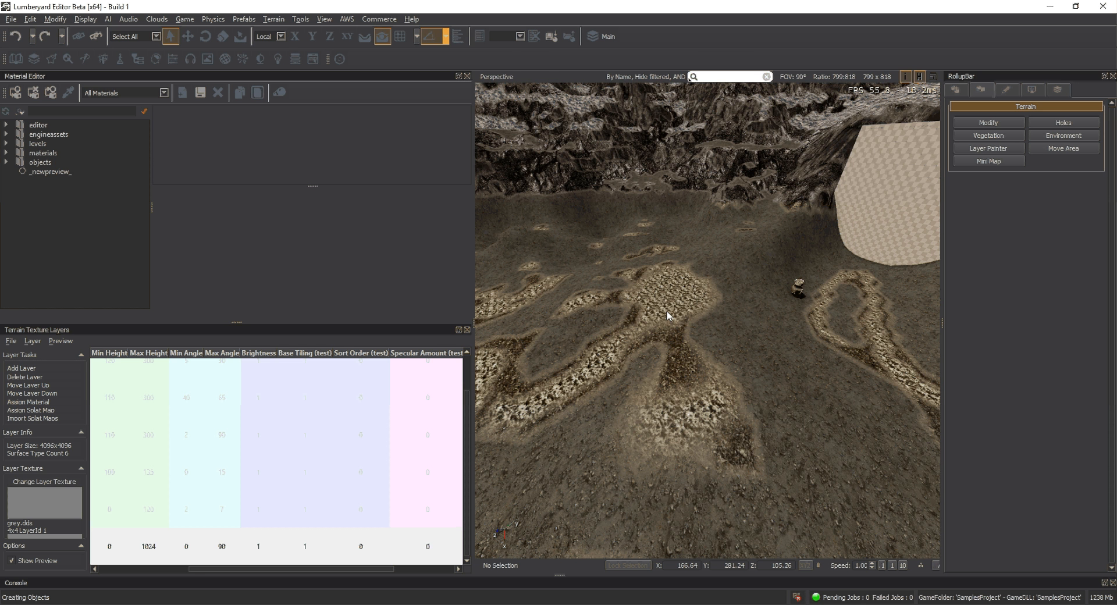
right_drag(667, 315, 742, 342)
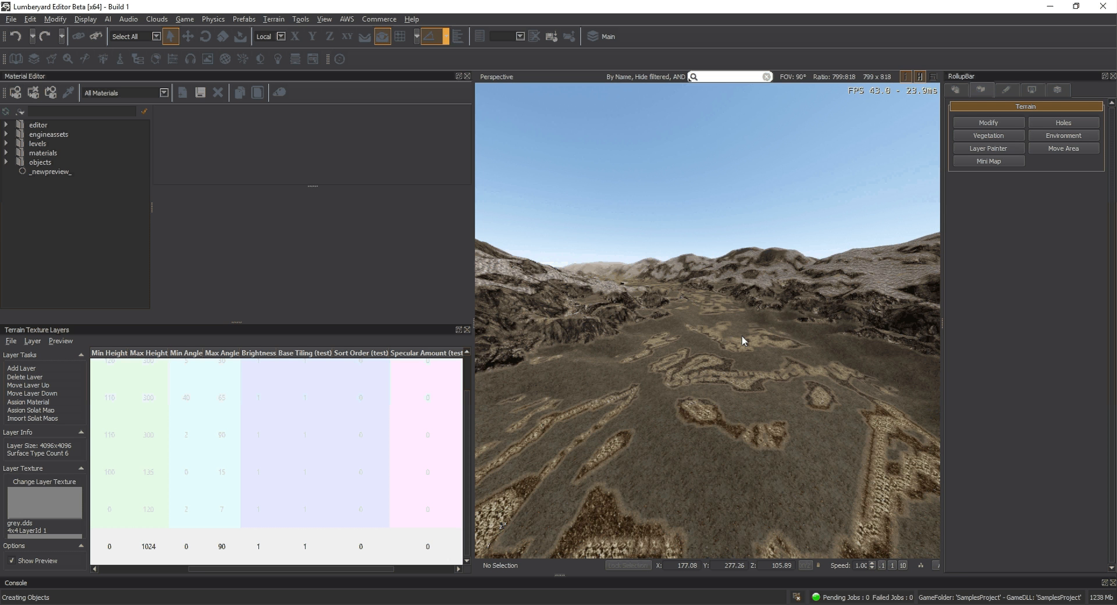
key(w)
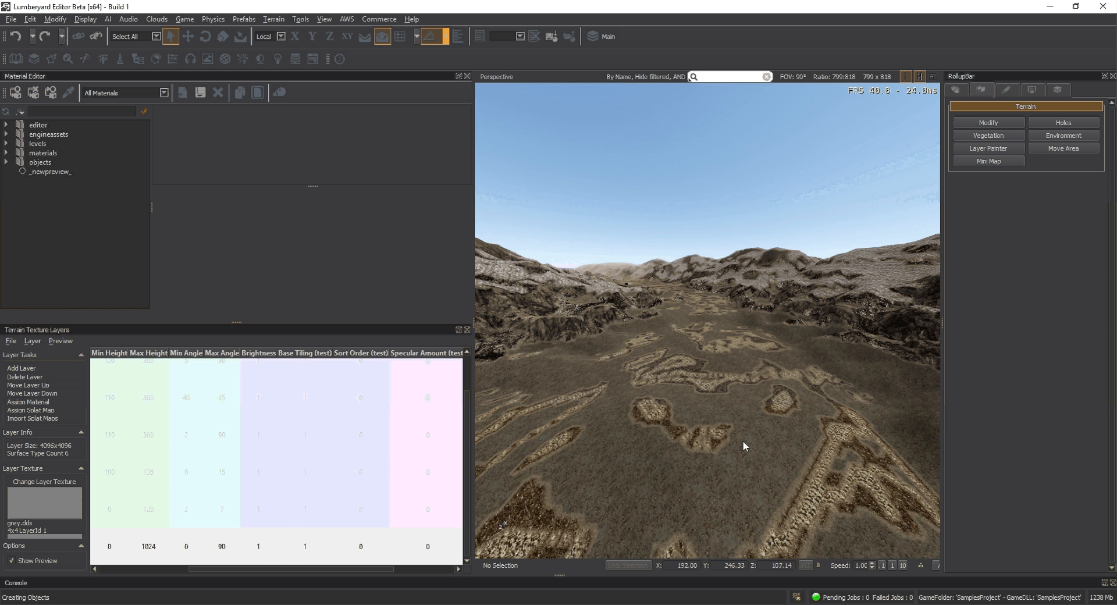
mouse_move(742, 441)
right_down()
mouse_move(726, 453)
mouse_move(762, 448)
mouse_move(749, 448)
right_up()
right_drag(570, 253, 509, 388)
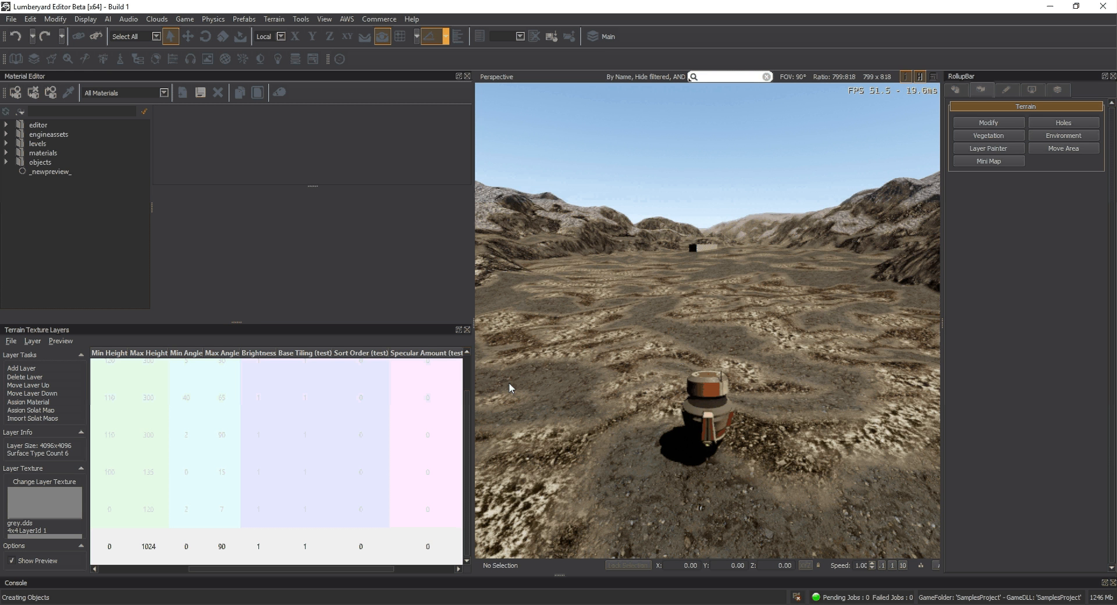
key(Escape)
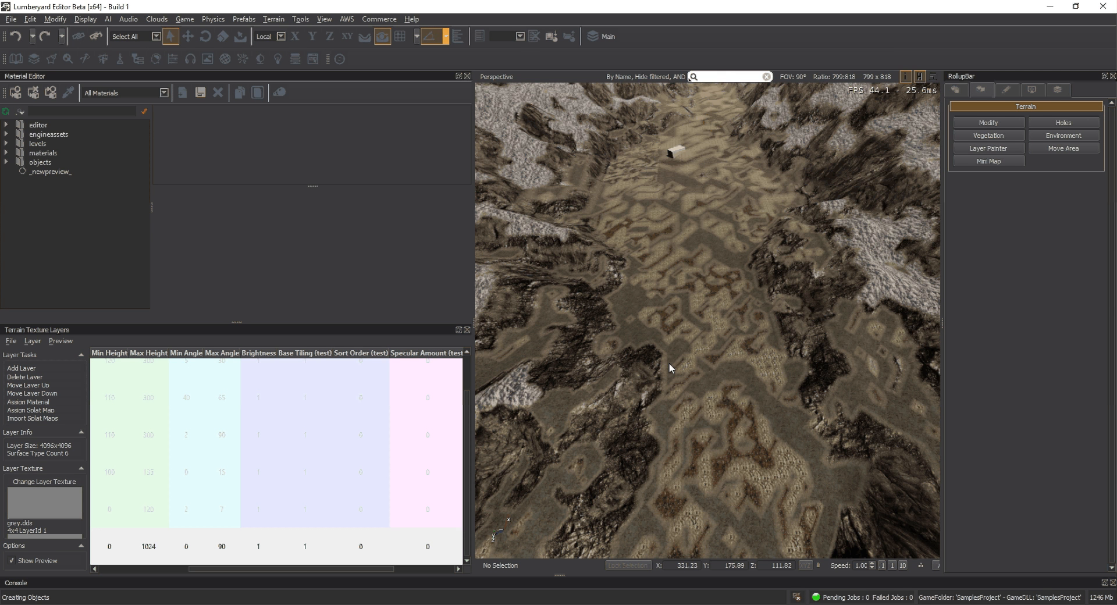
mouse_move(669, 363)
right_down()
mouse_move(682, 382)
mouse_move(670, 364)
right_up()
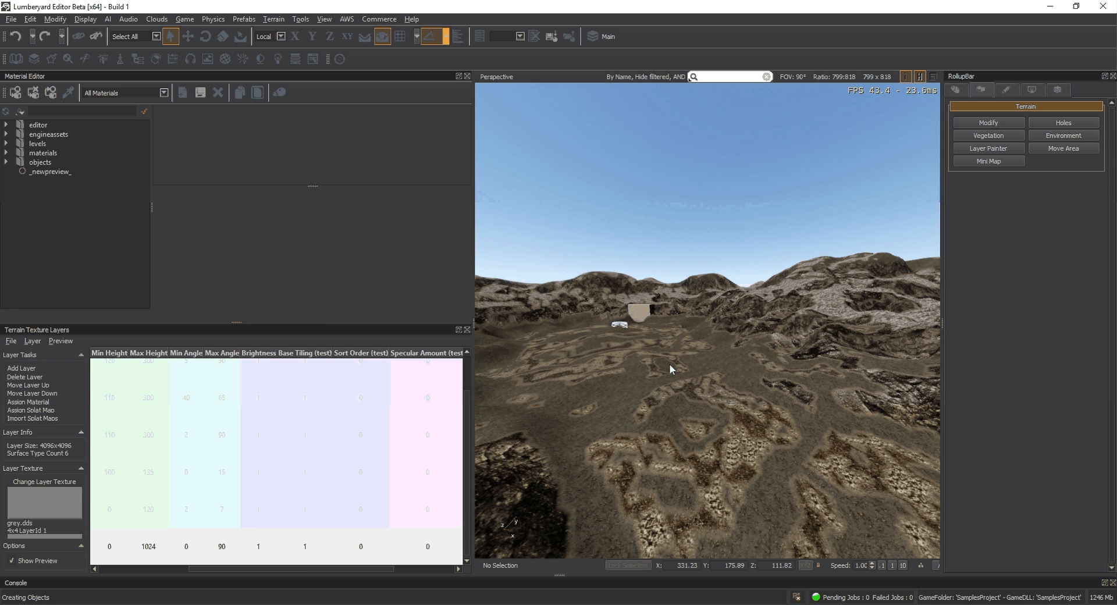
Close the Material Editor and Terrain Texture Layers to view the finished terrain across the enlarged viewport
click(466, 76)
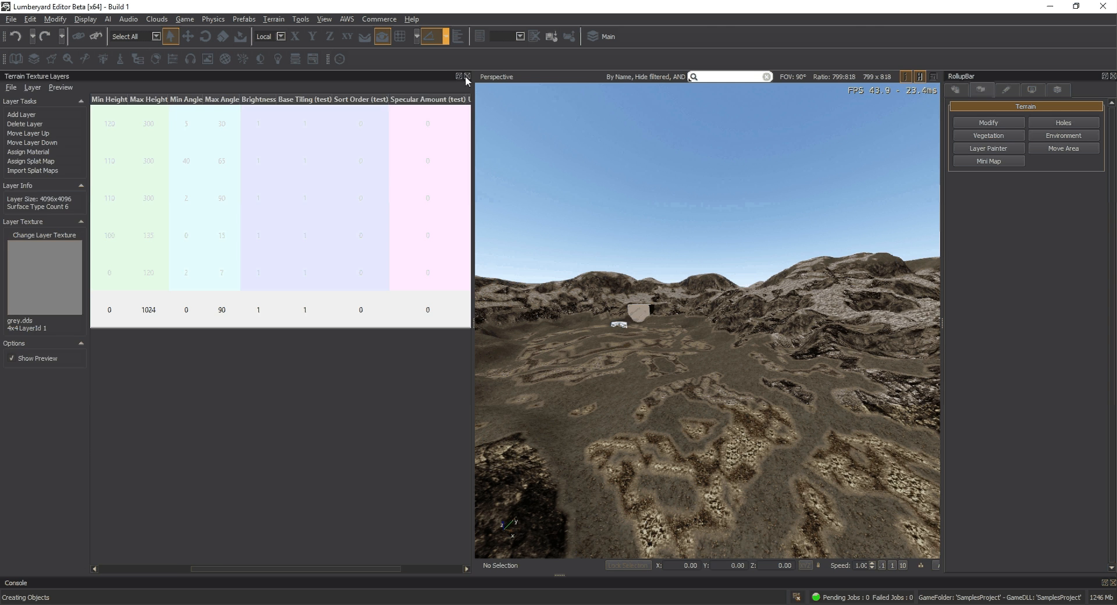
click(467, 76)
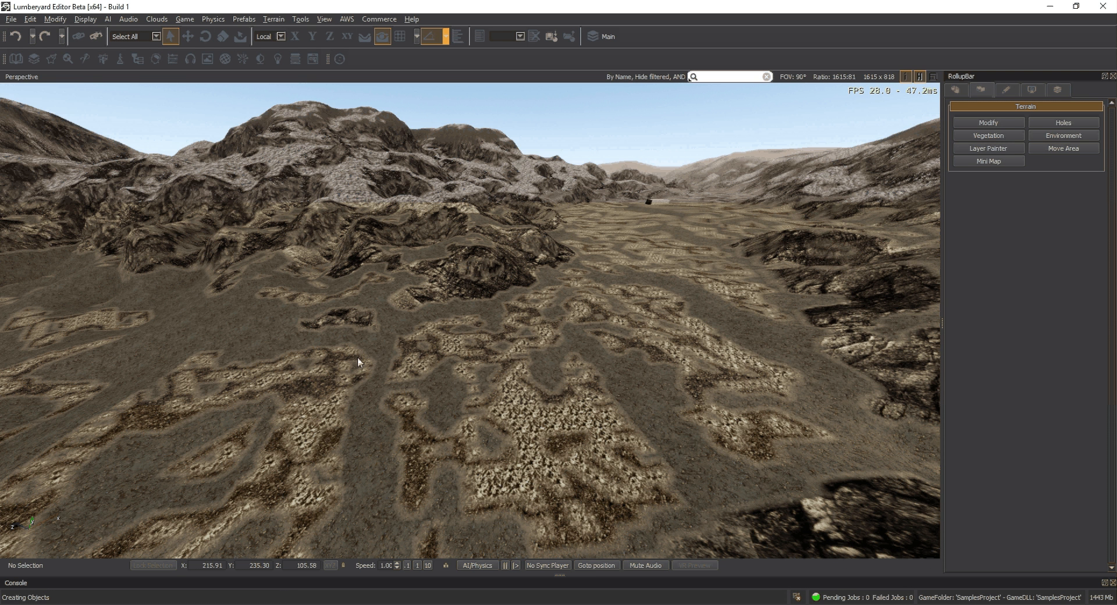
key(w)
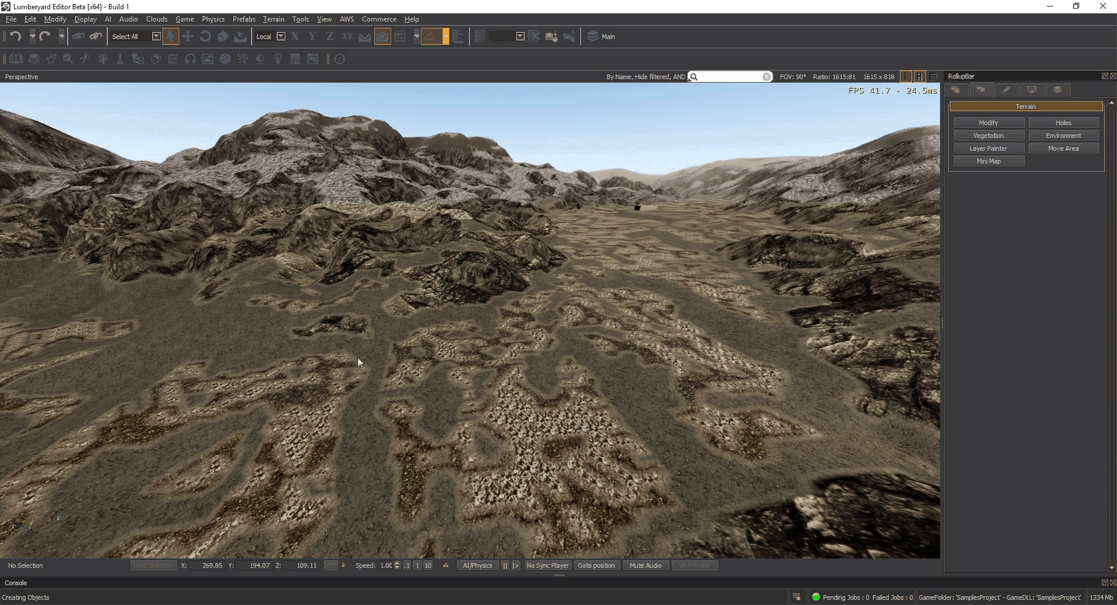